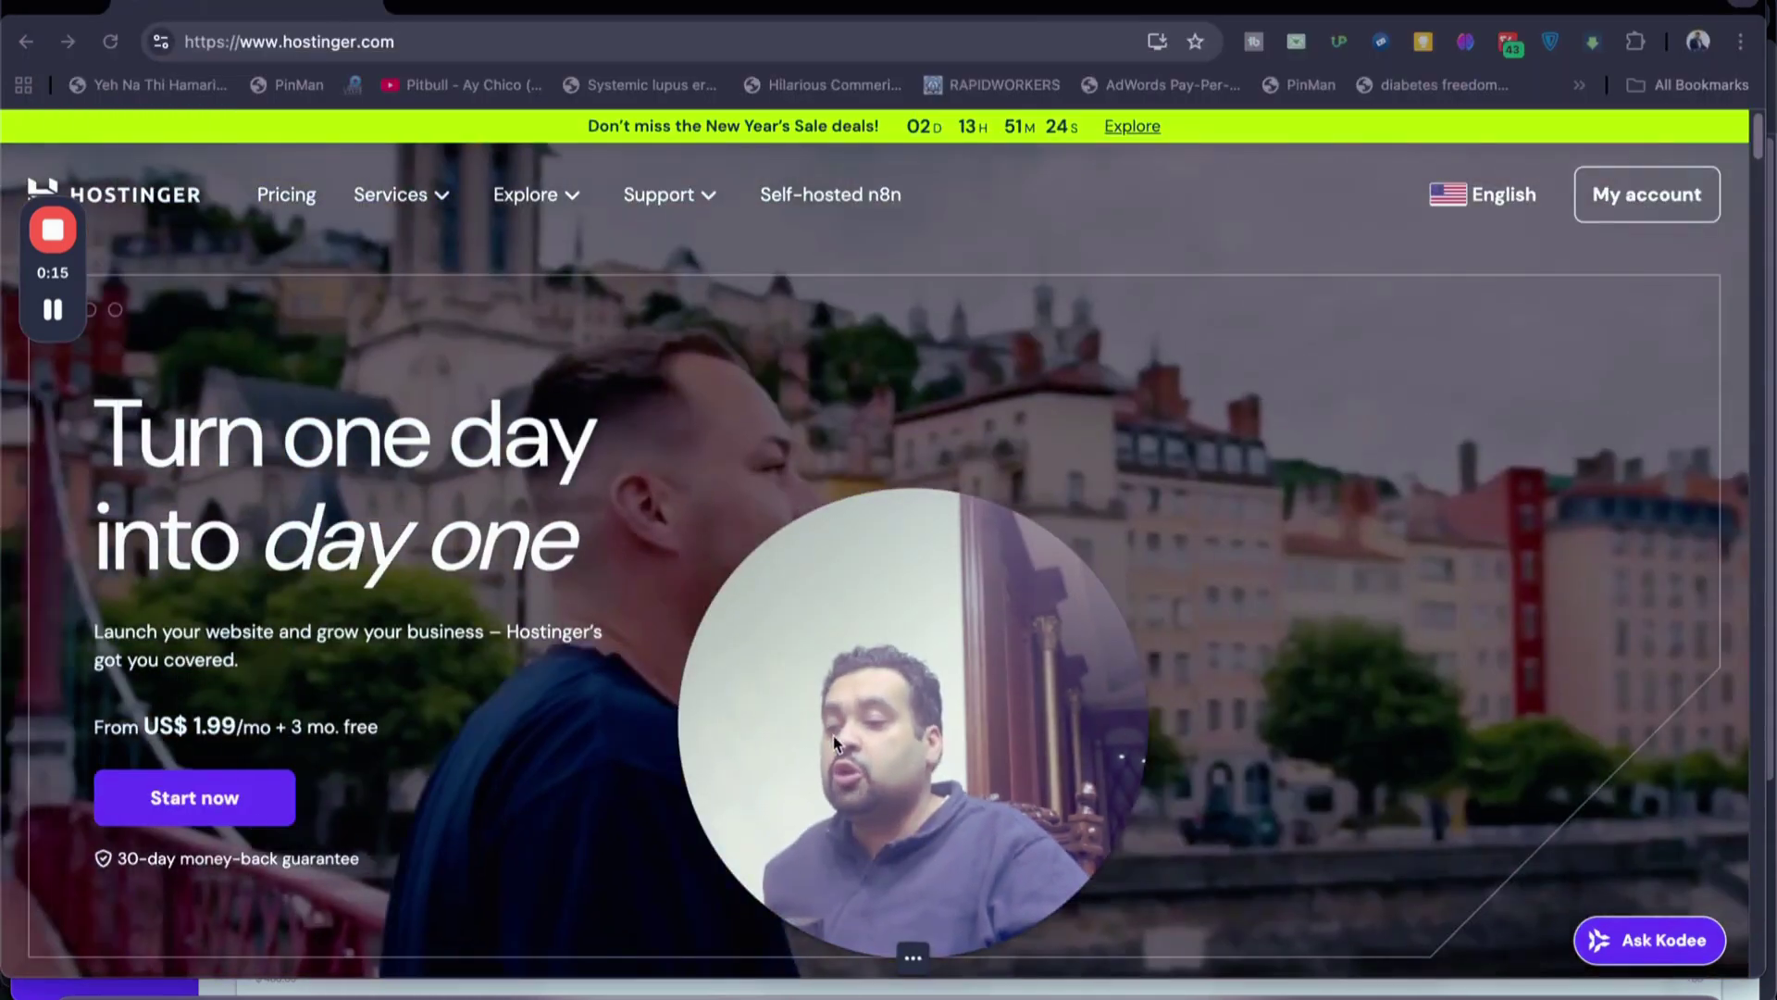
Jump to the pricing section and open the Trustpilot rating link in a new tab.
drag(834, 745, 1282, 158)
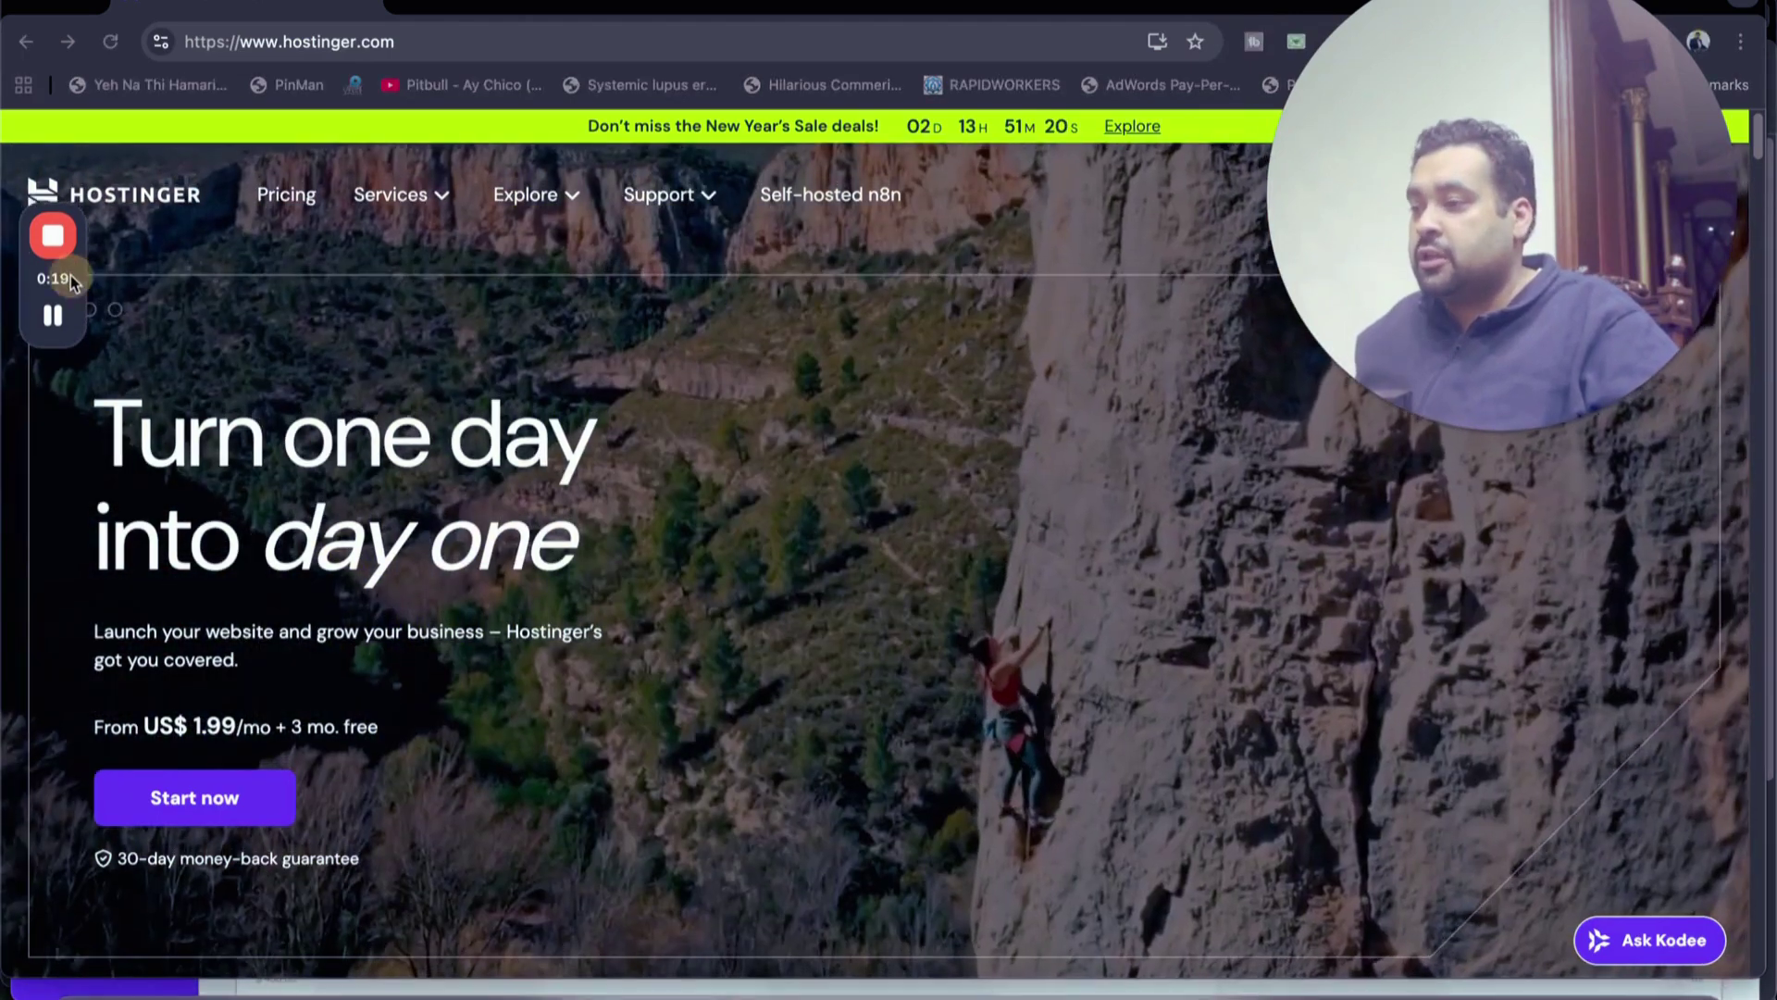
drag(71, 276, 63, 321)
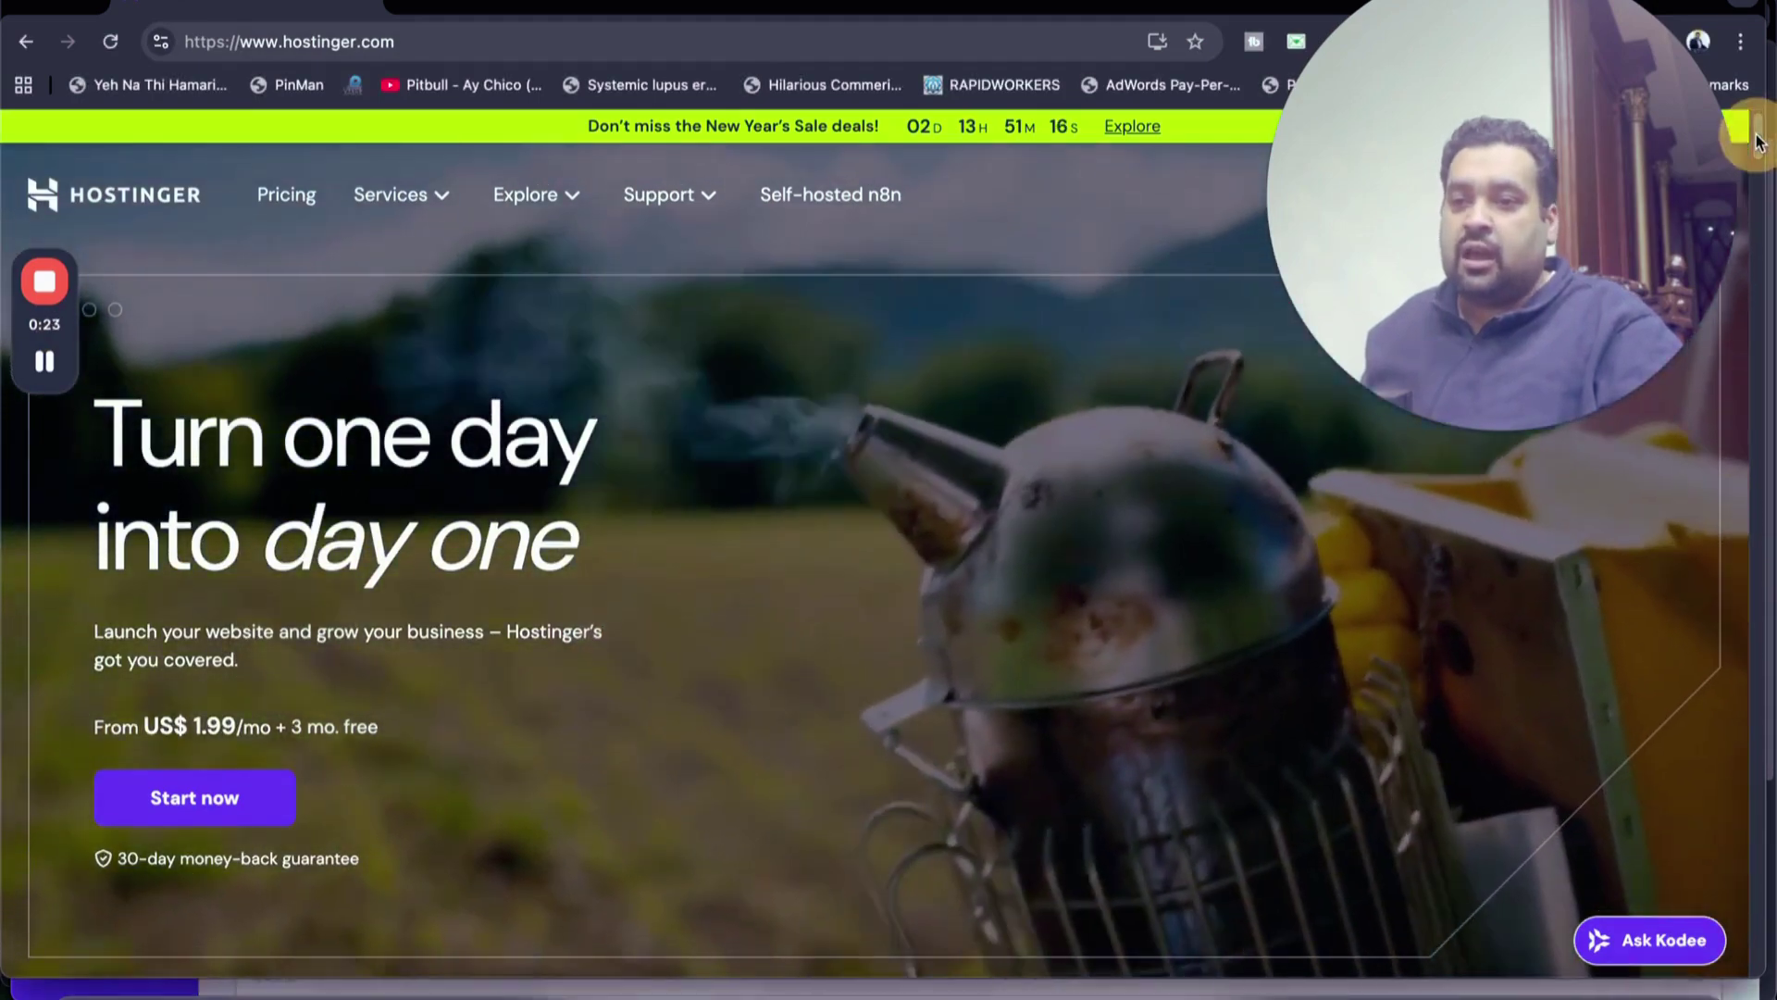
drag(1756, 139, 1758, 150)
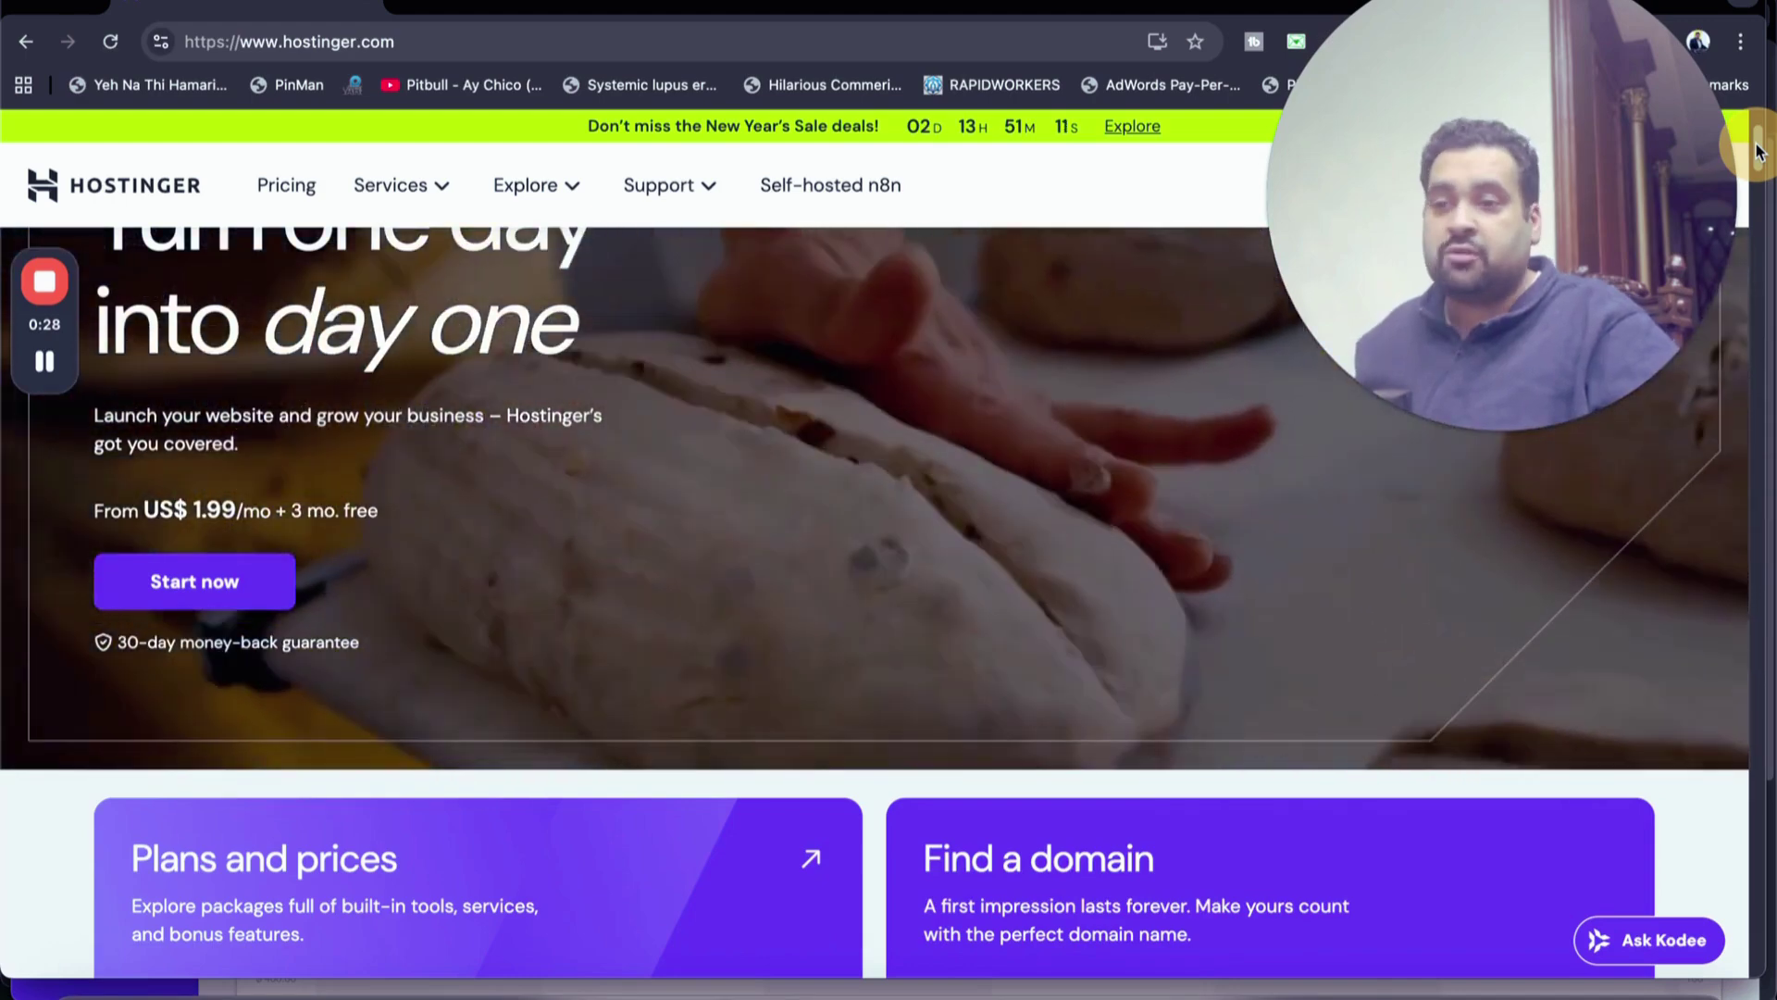
drag(1759, 150, 1759, 170)
scroll(1067, 501, up, 5)
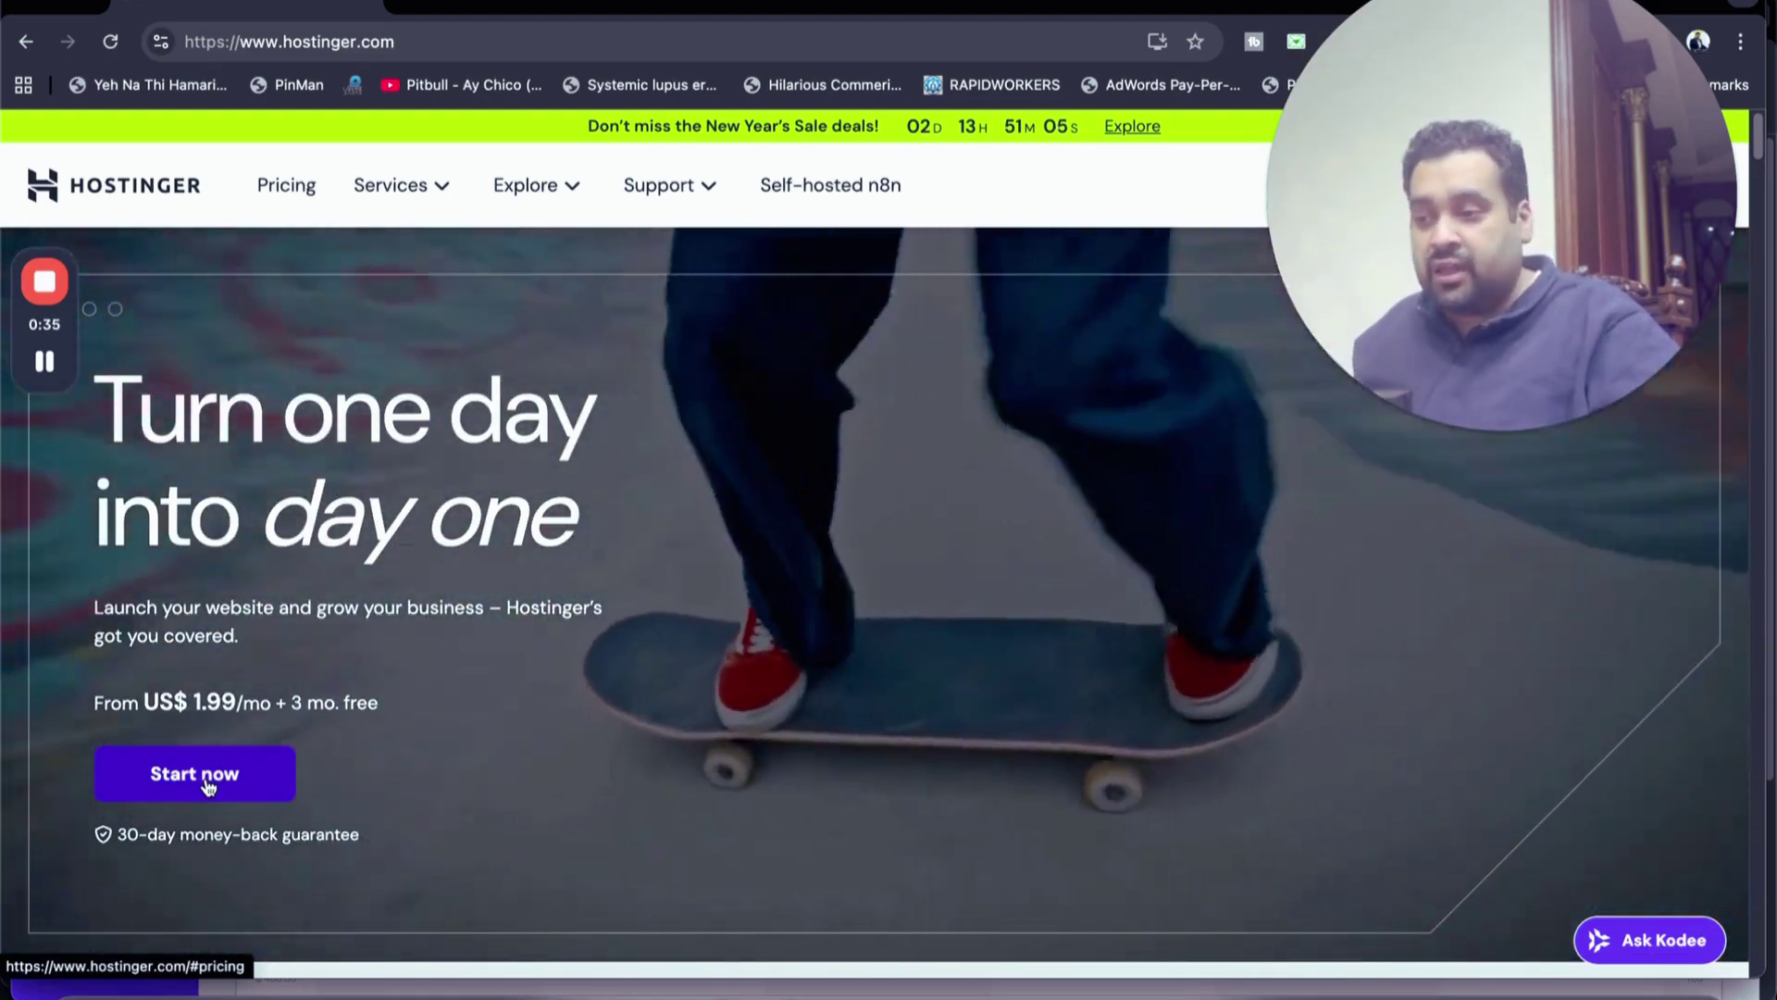
click(206, 781)
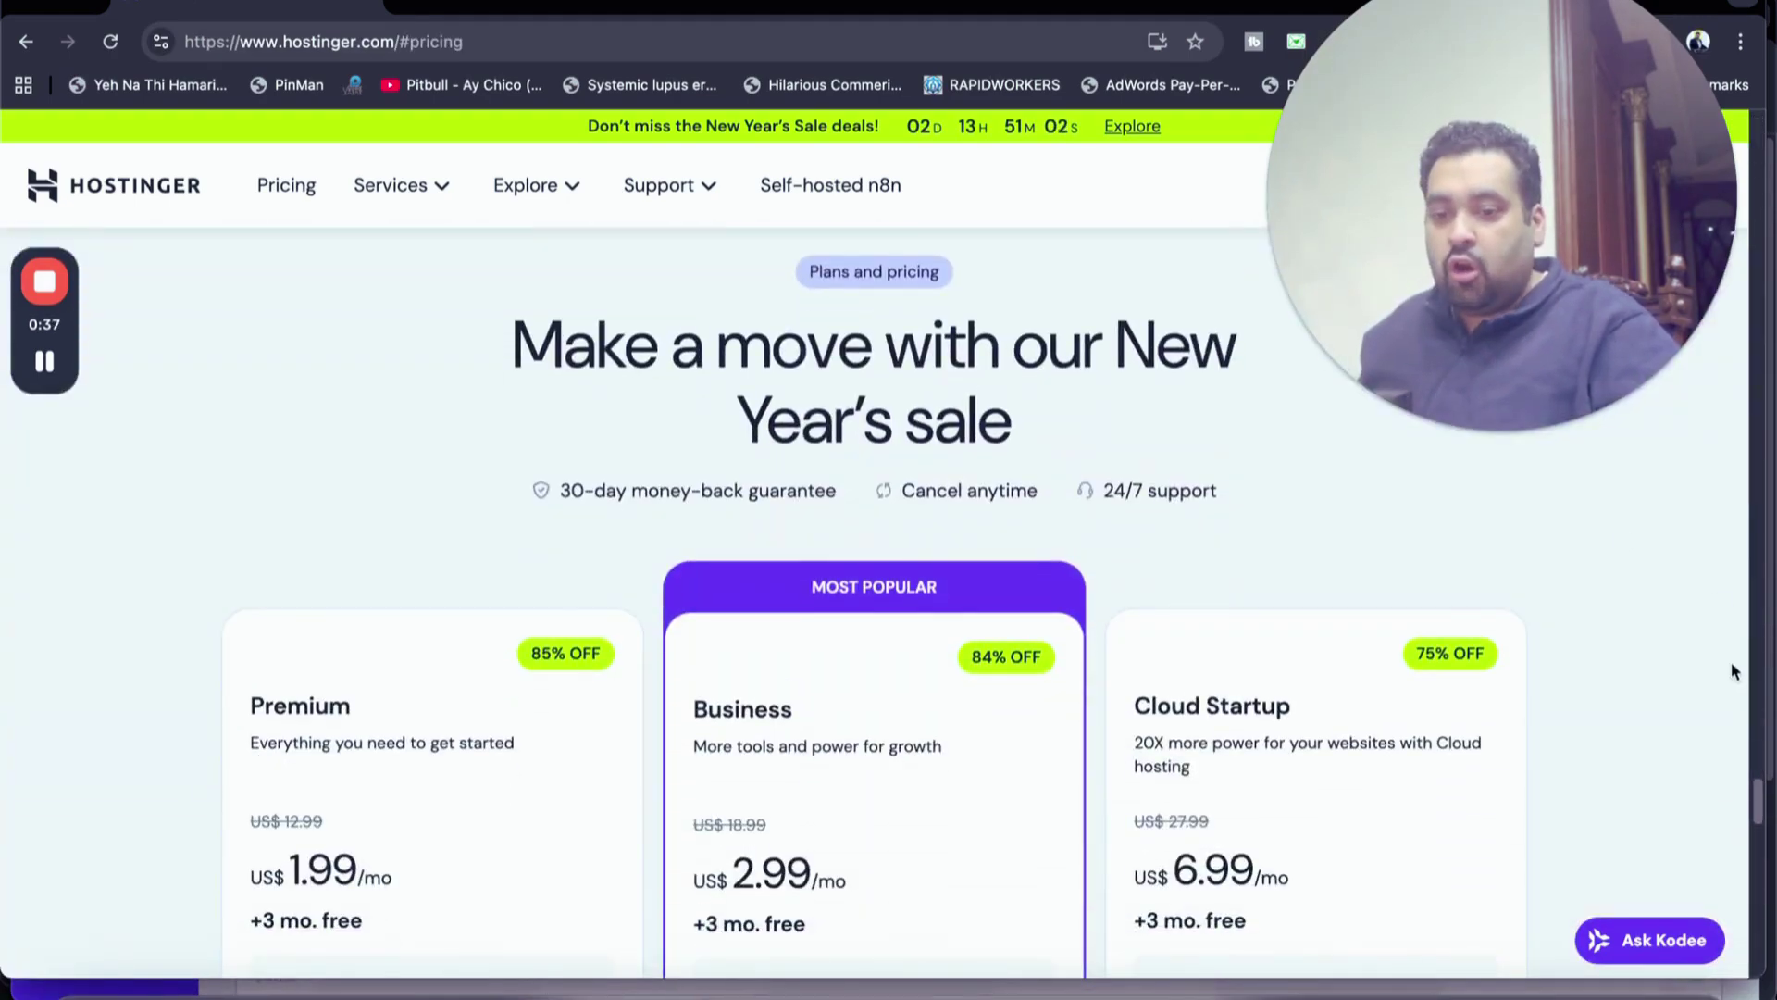
mouse_move(1758, 789)
mouse_down()
mouse_move(1752, 177)
mouse_move(1748, 190)
mouse_up()
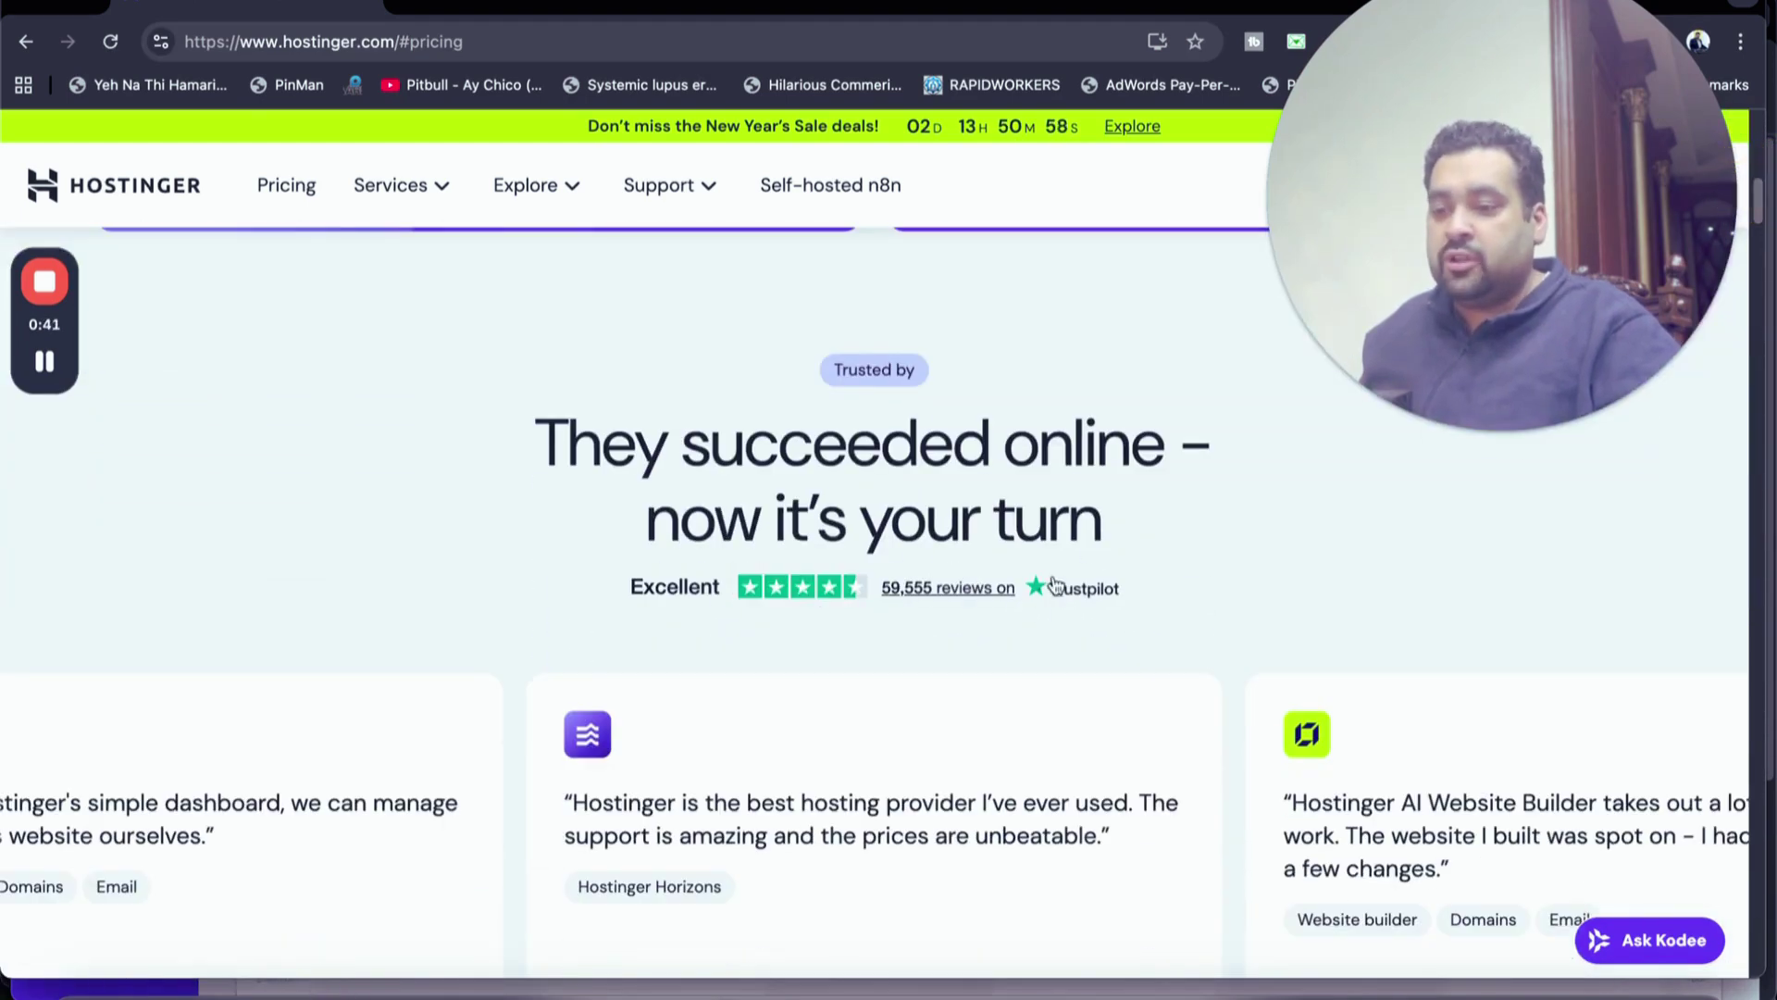
right_click(968, 577)
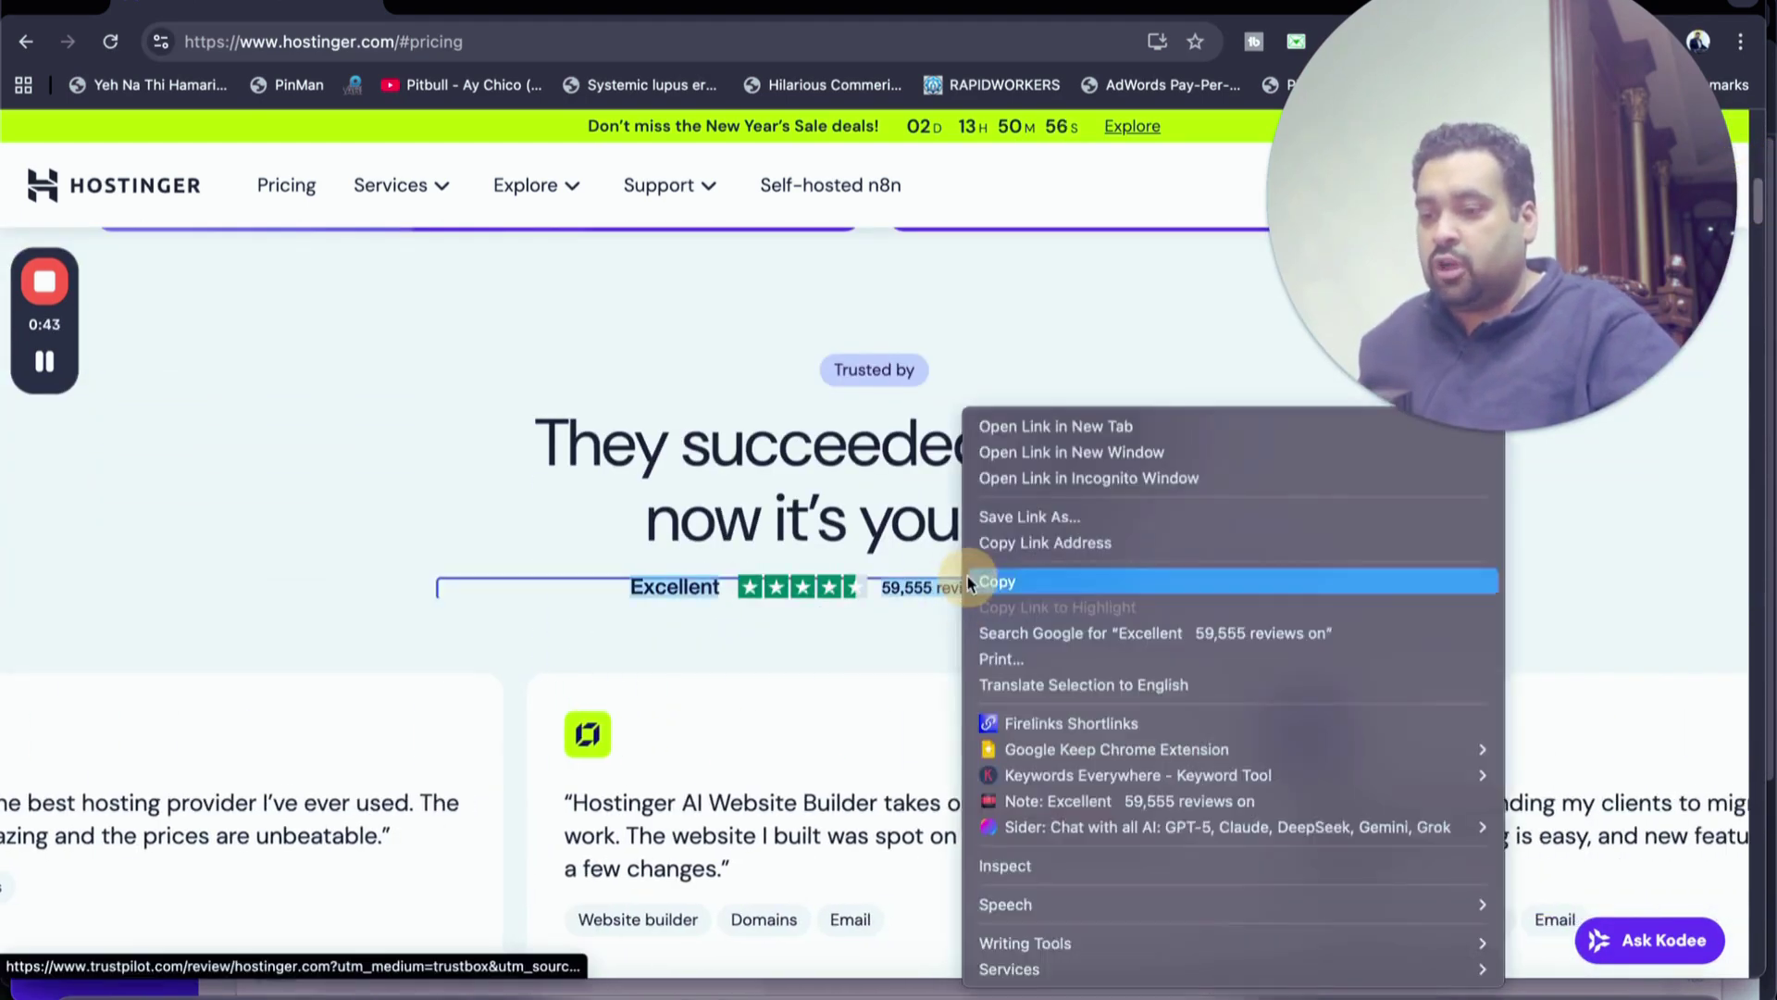
click(1022, 427)
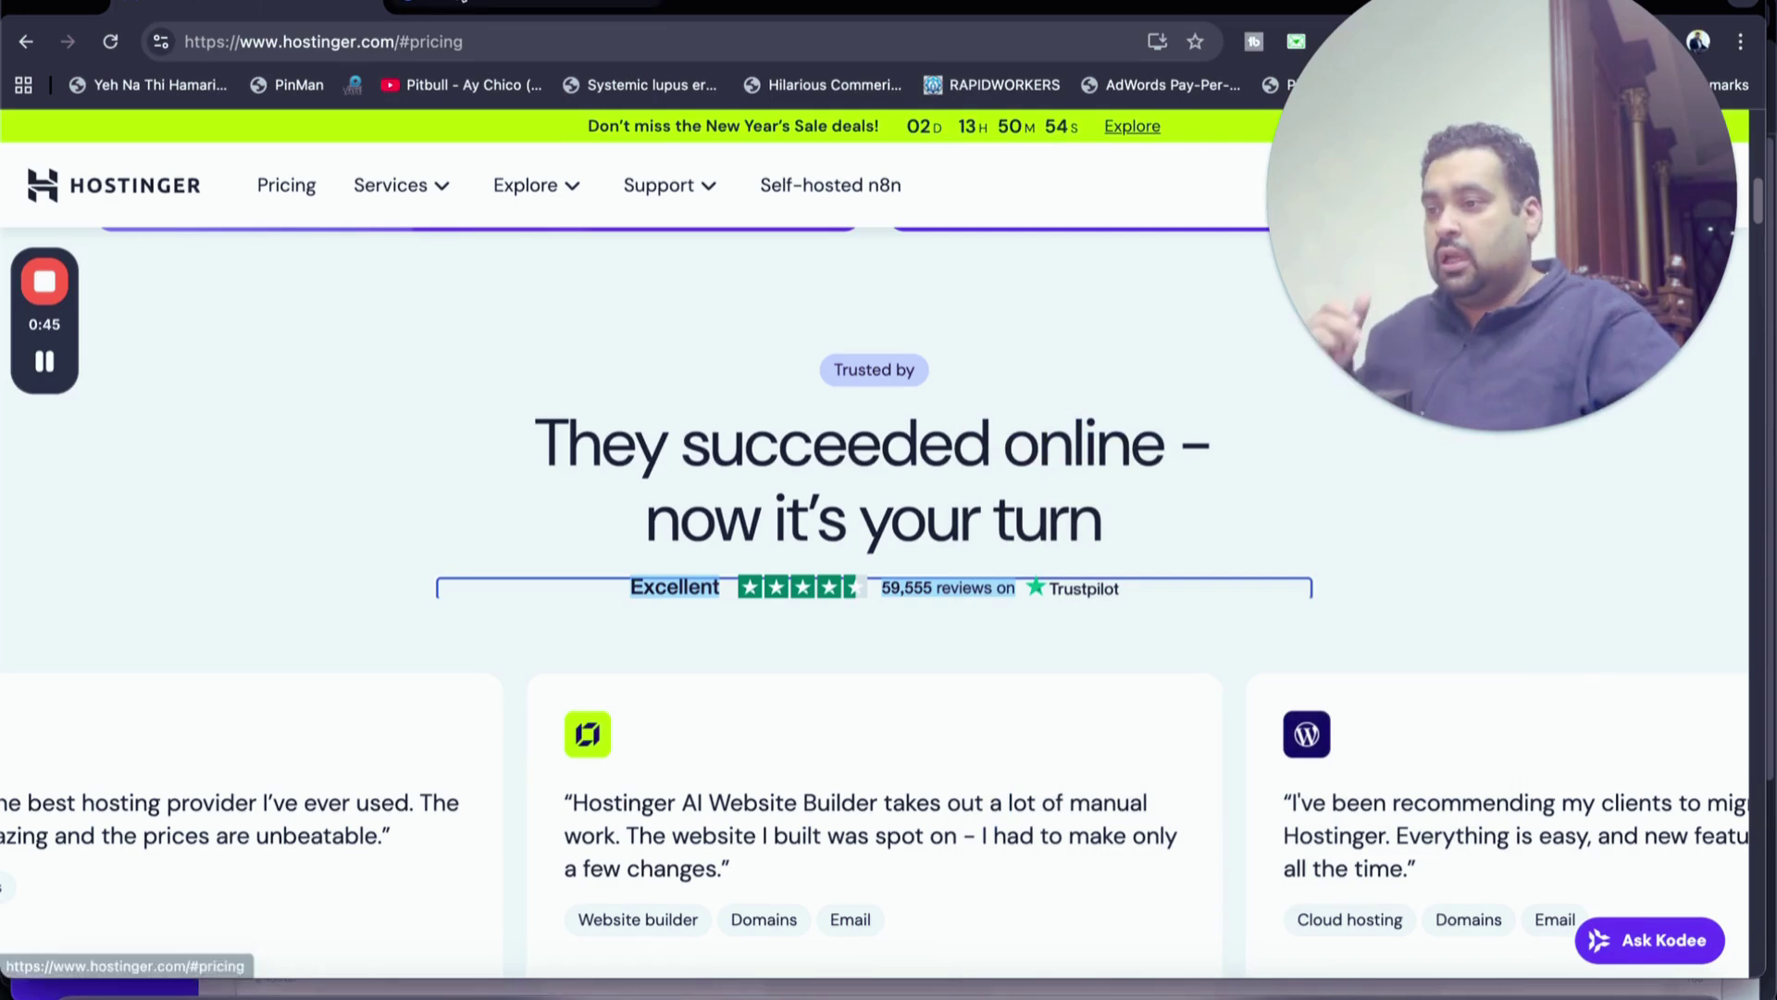
Switch to the Trustpilot tab and page the review carousel forward twice.
key(ctrl+Tab)
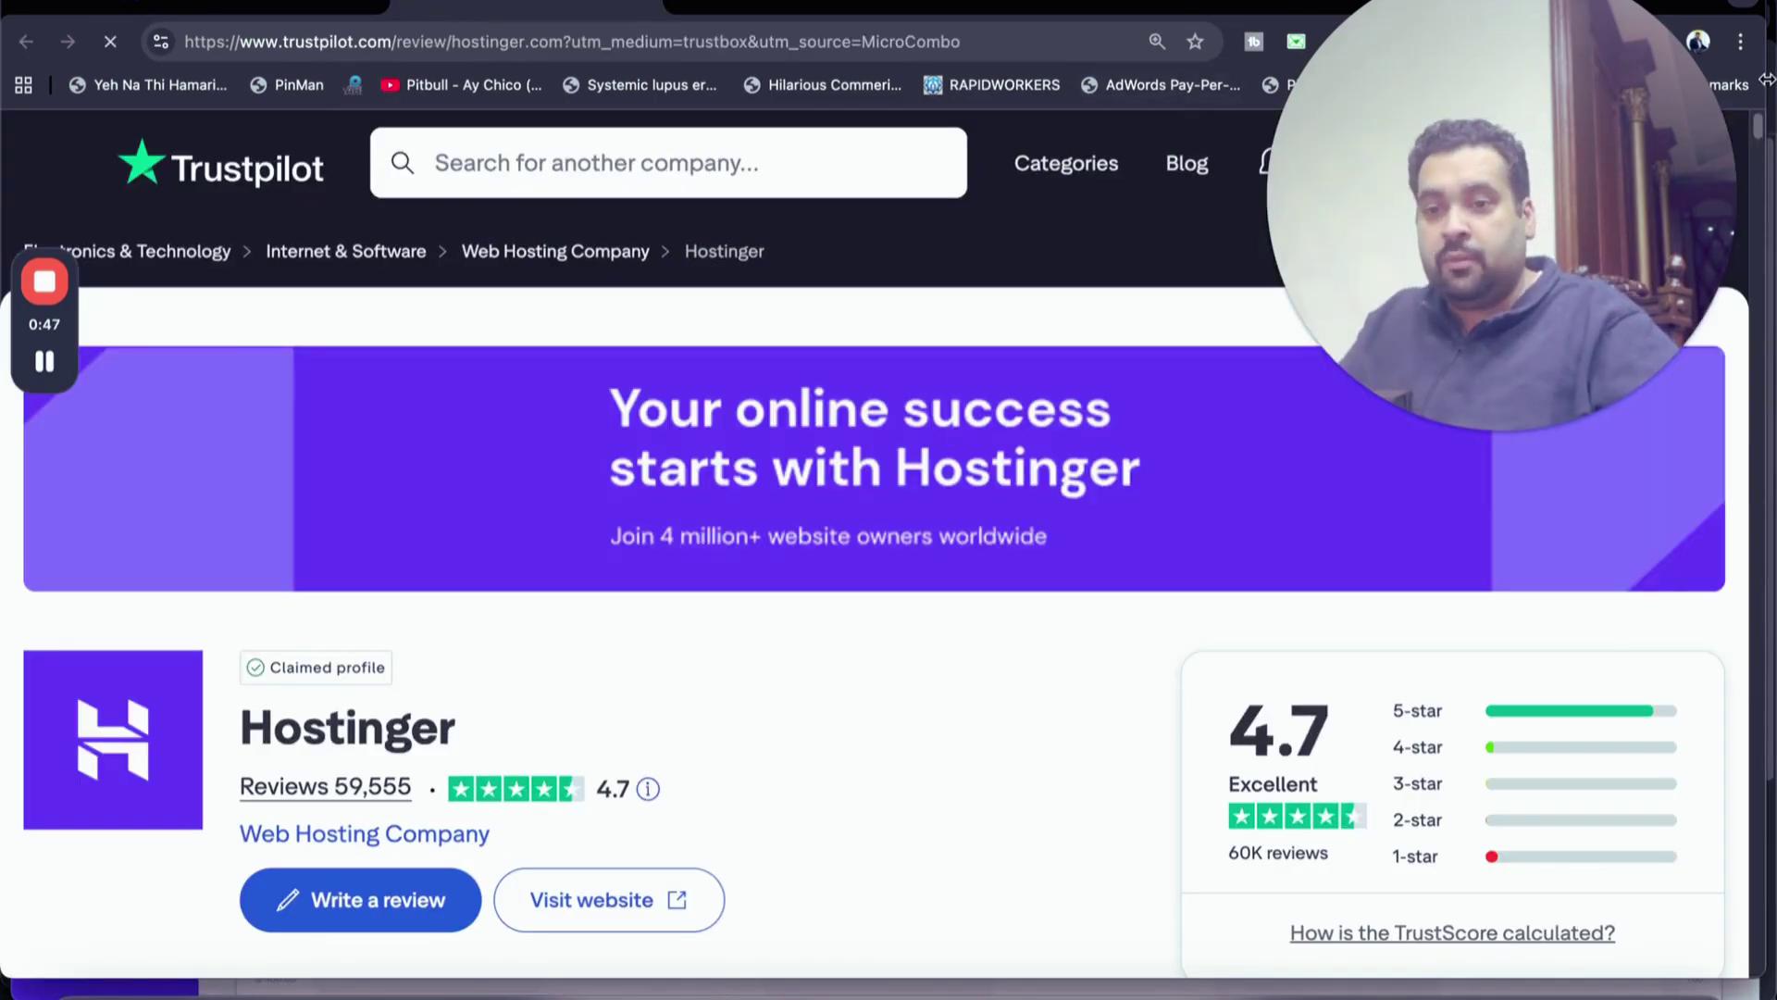
drag(1753, 135, 1753, 176)
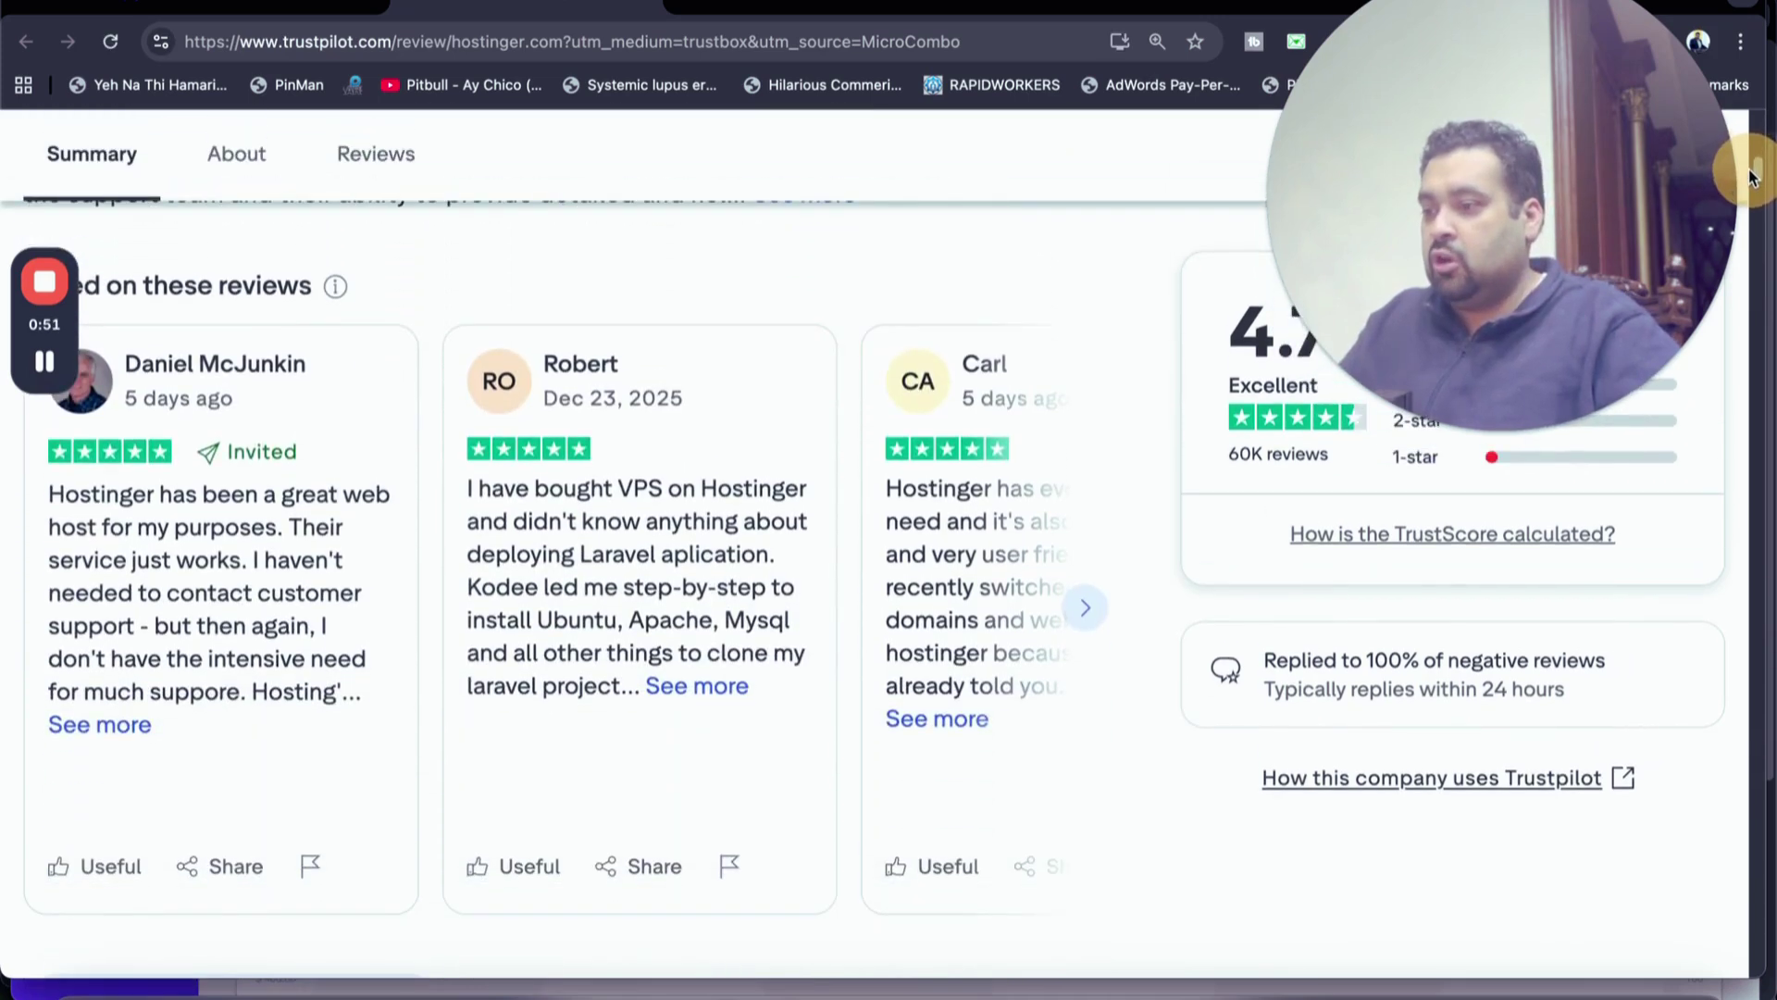
click(1086, 611)
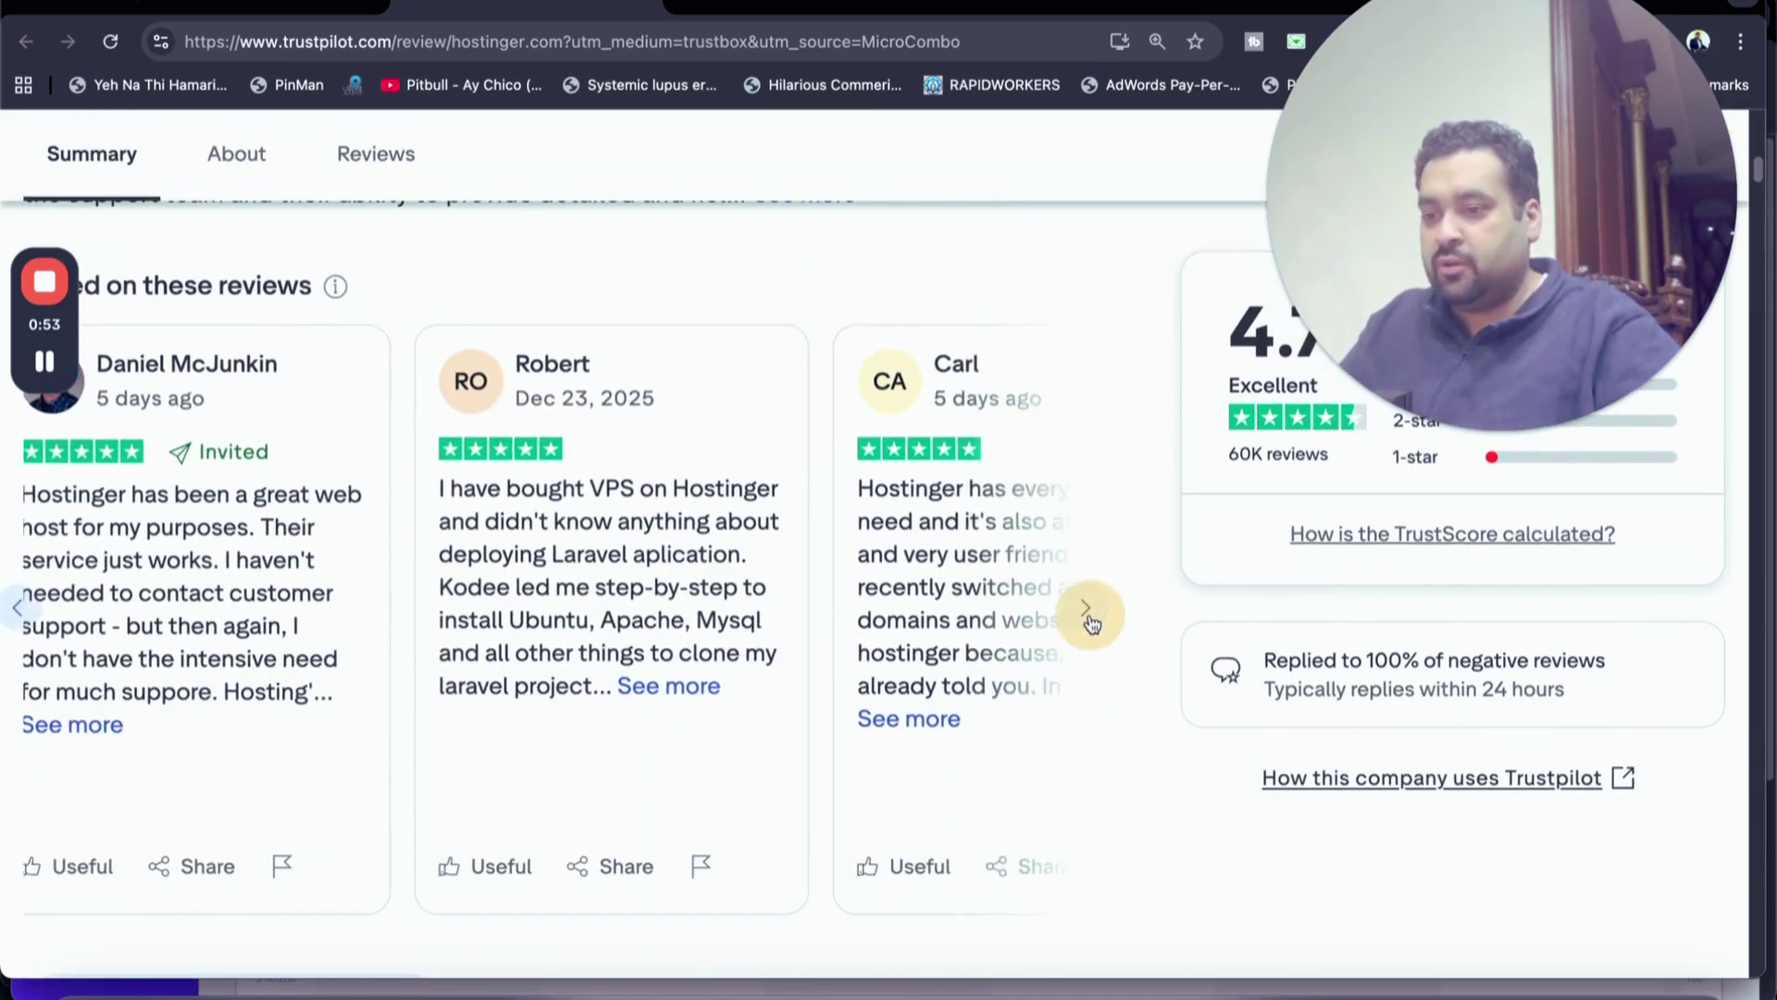
click(1087, 610)
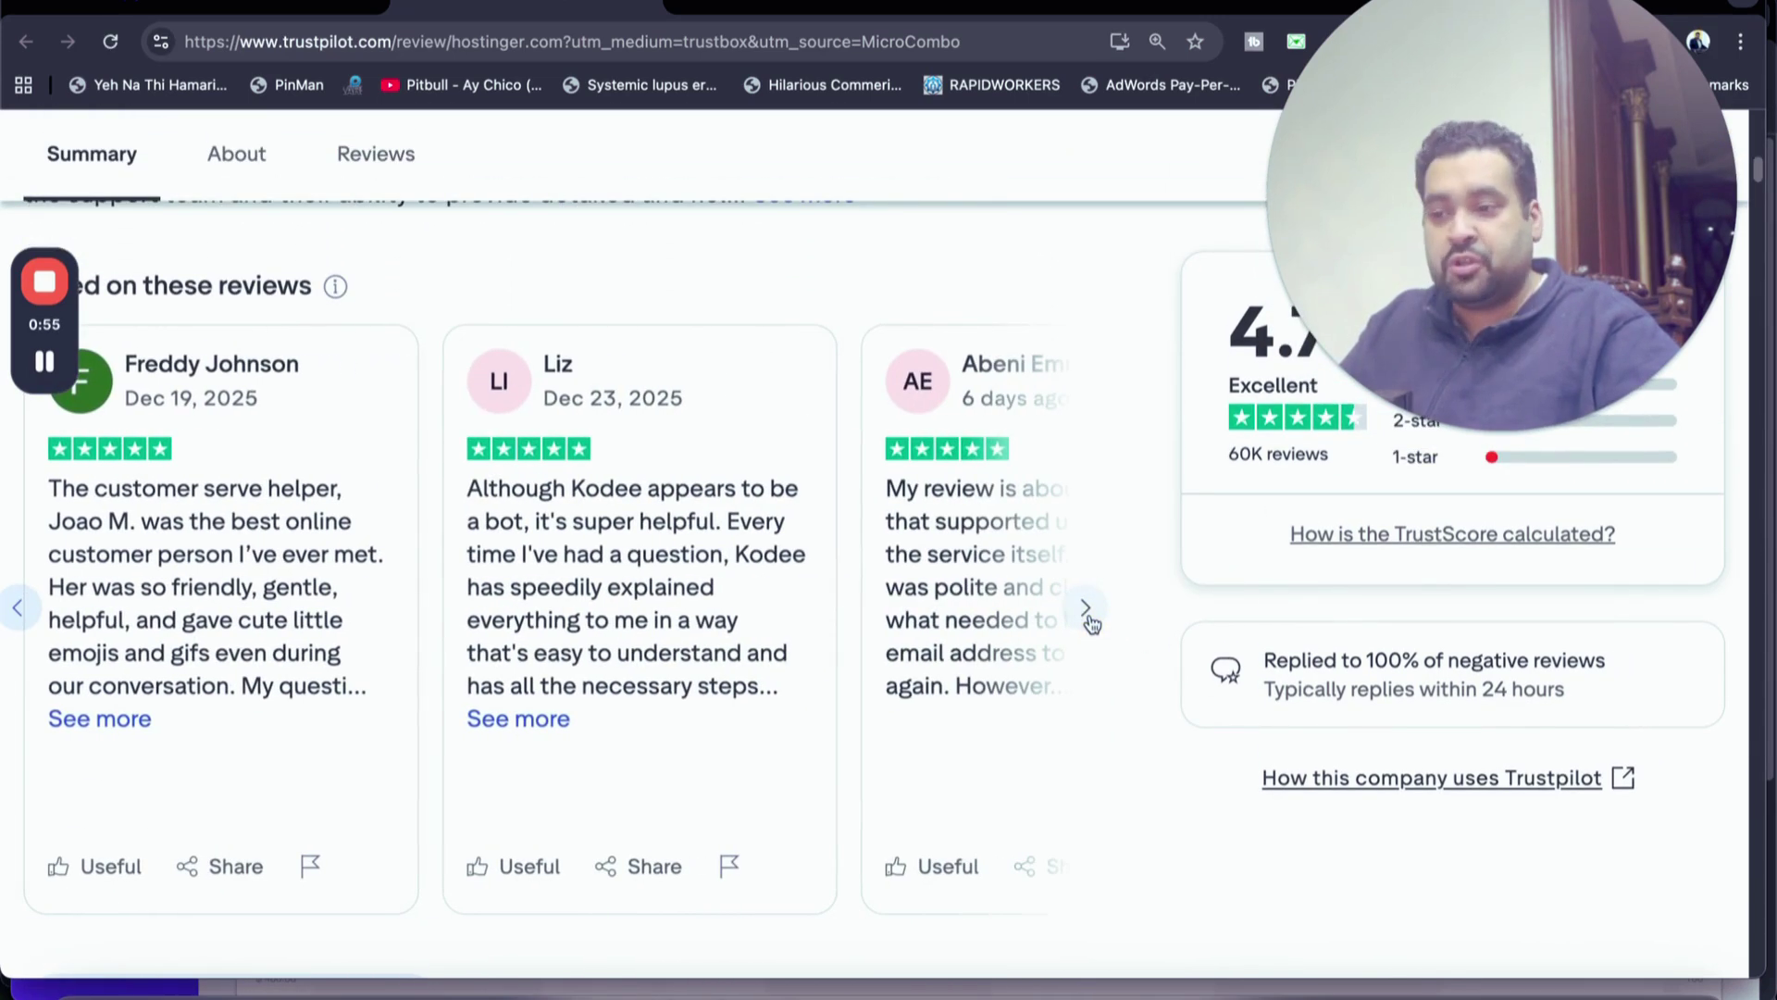
key(ctrl+w)
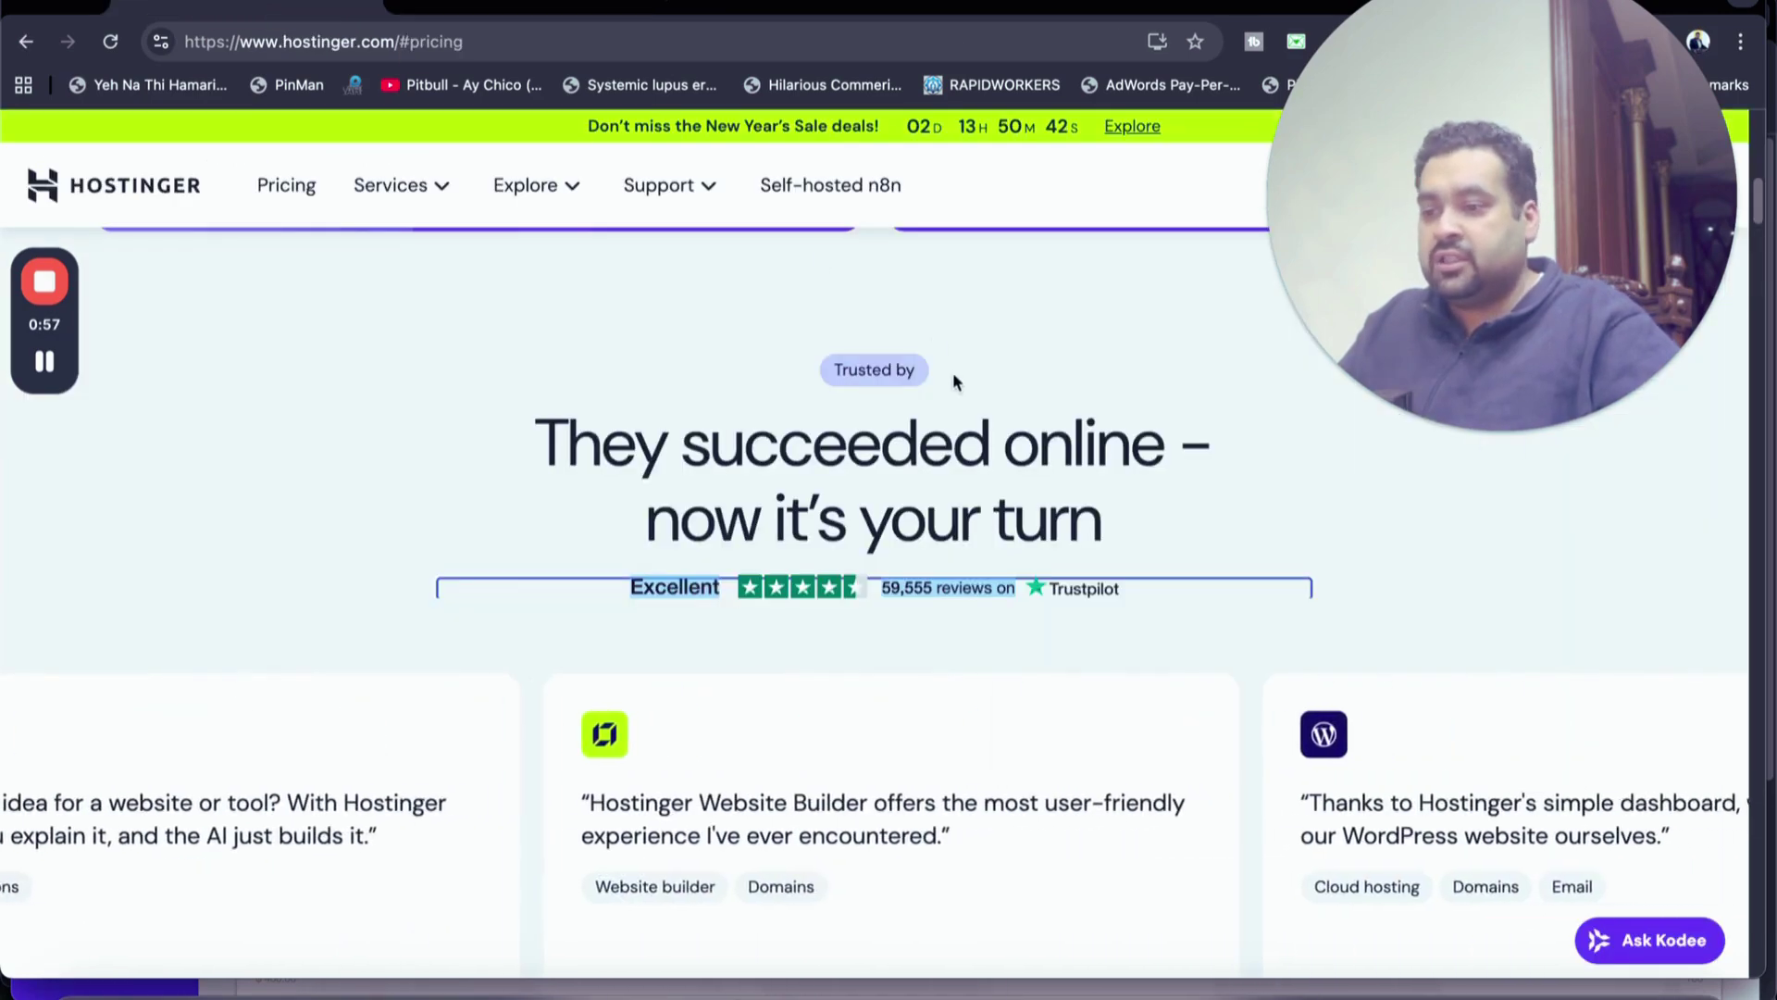
drag(1760, 205, 1759, 168)
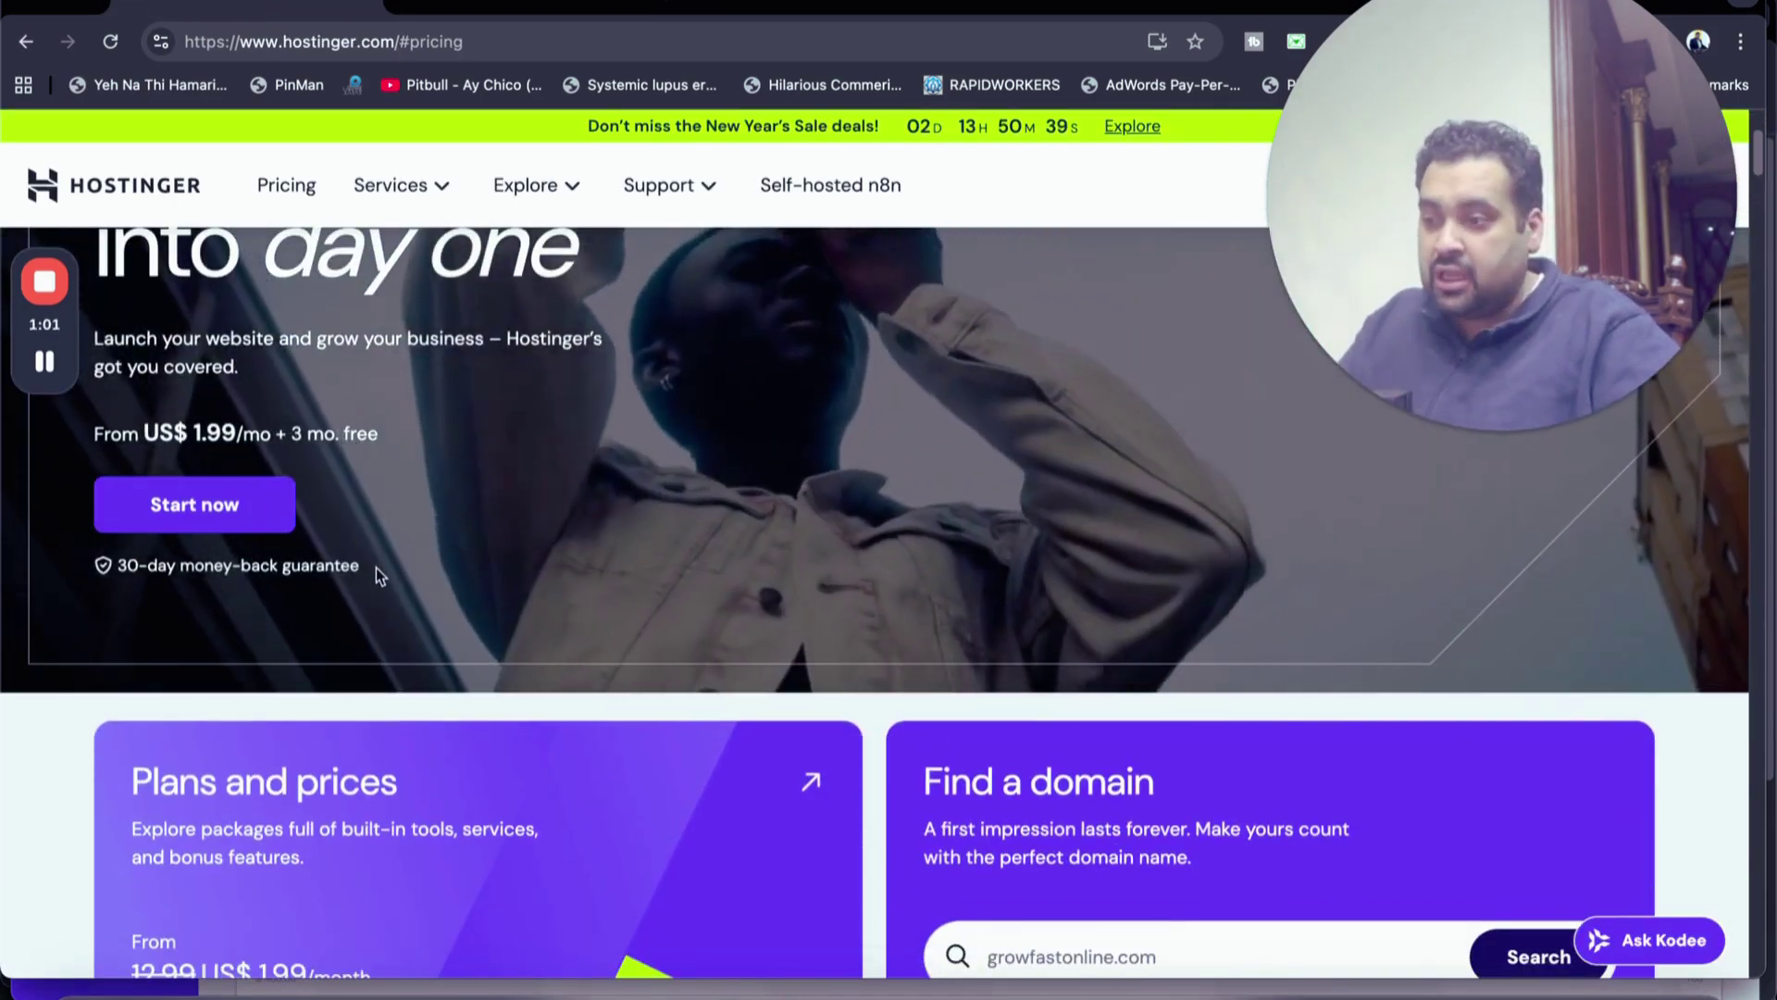
click(118, 565)
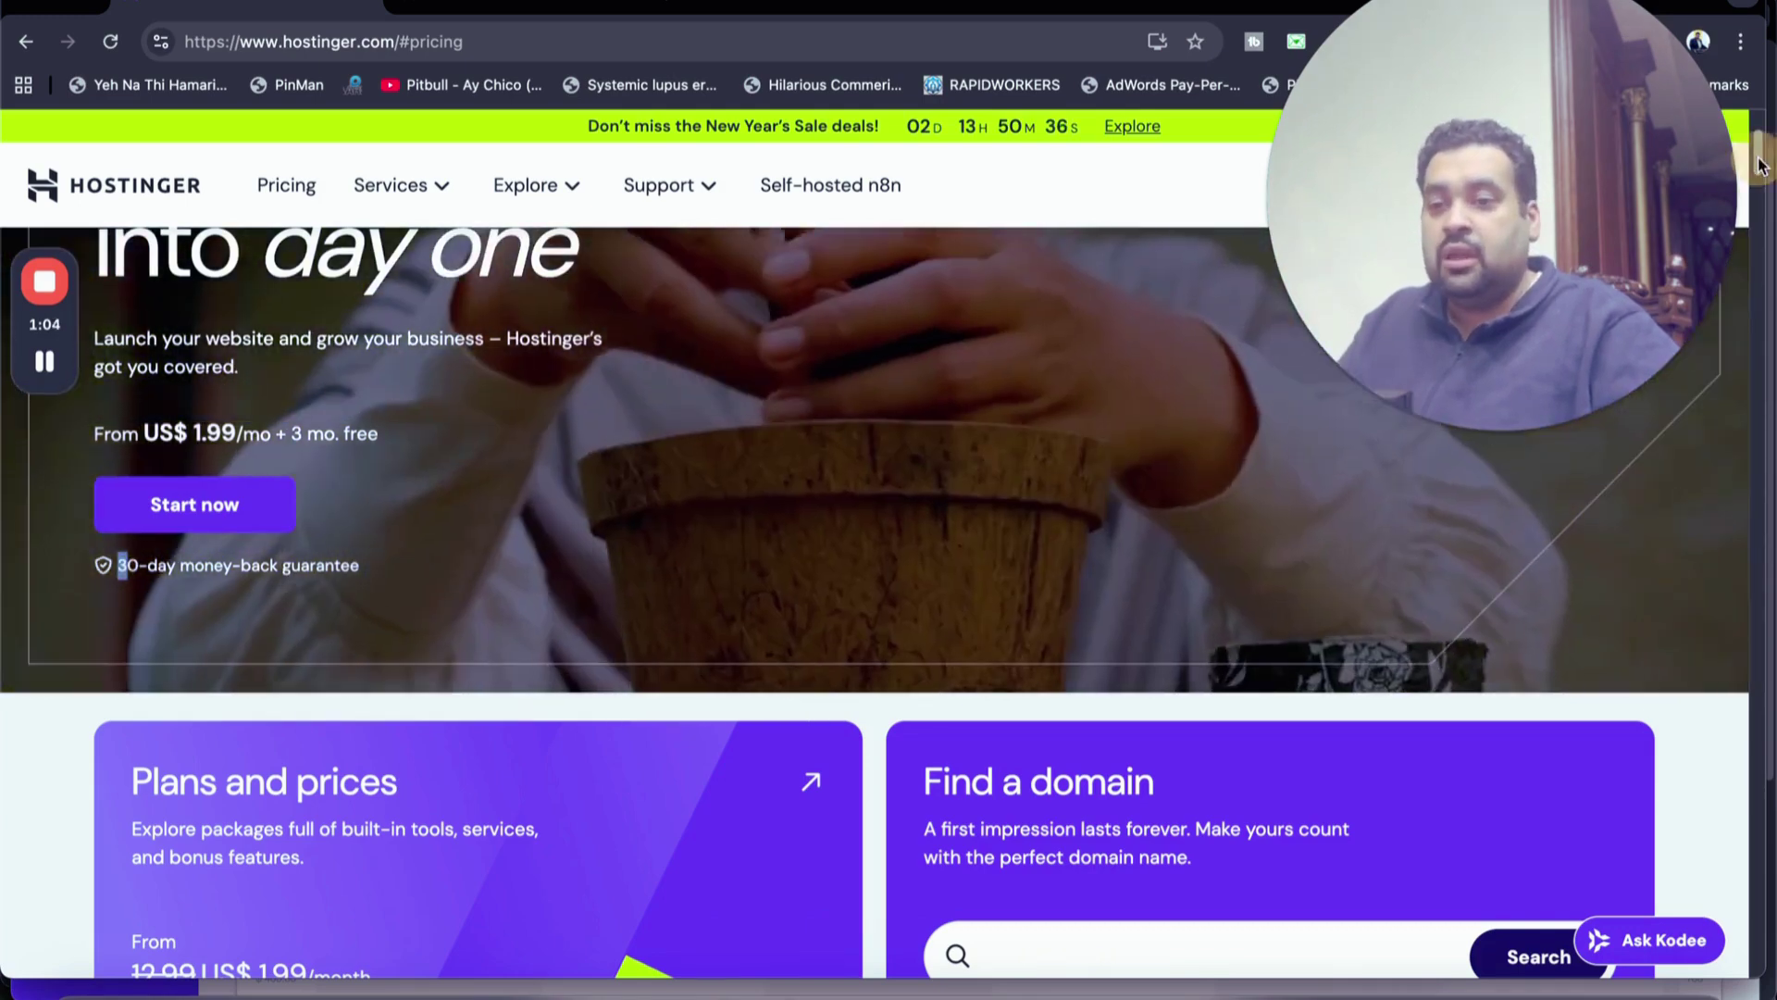
drag(1759, 155, 1737, 252)
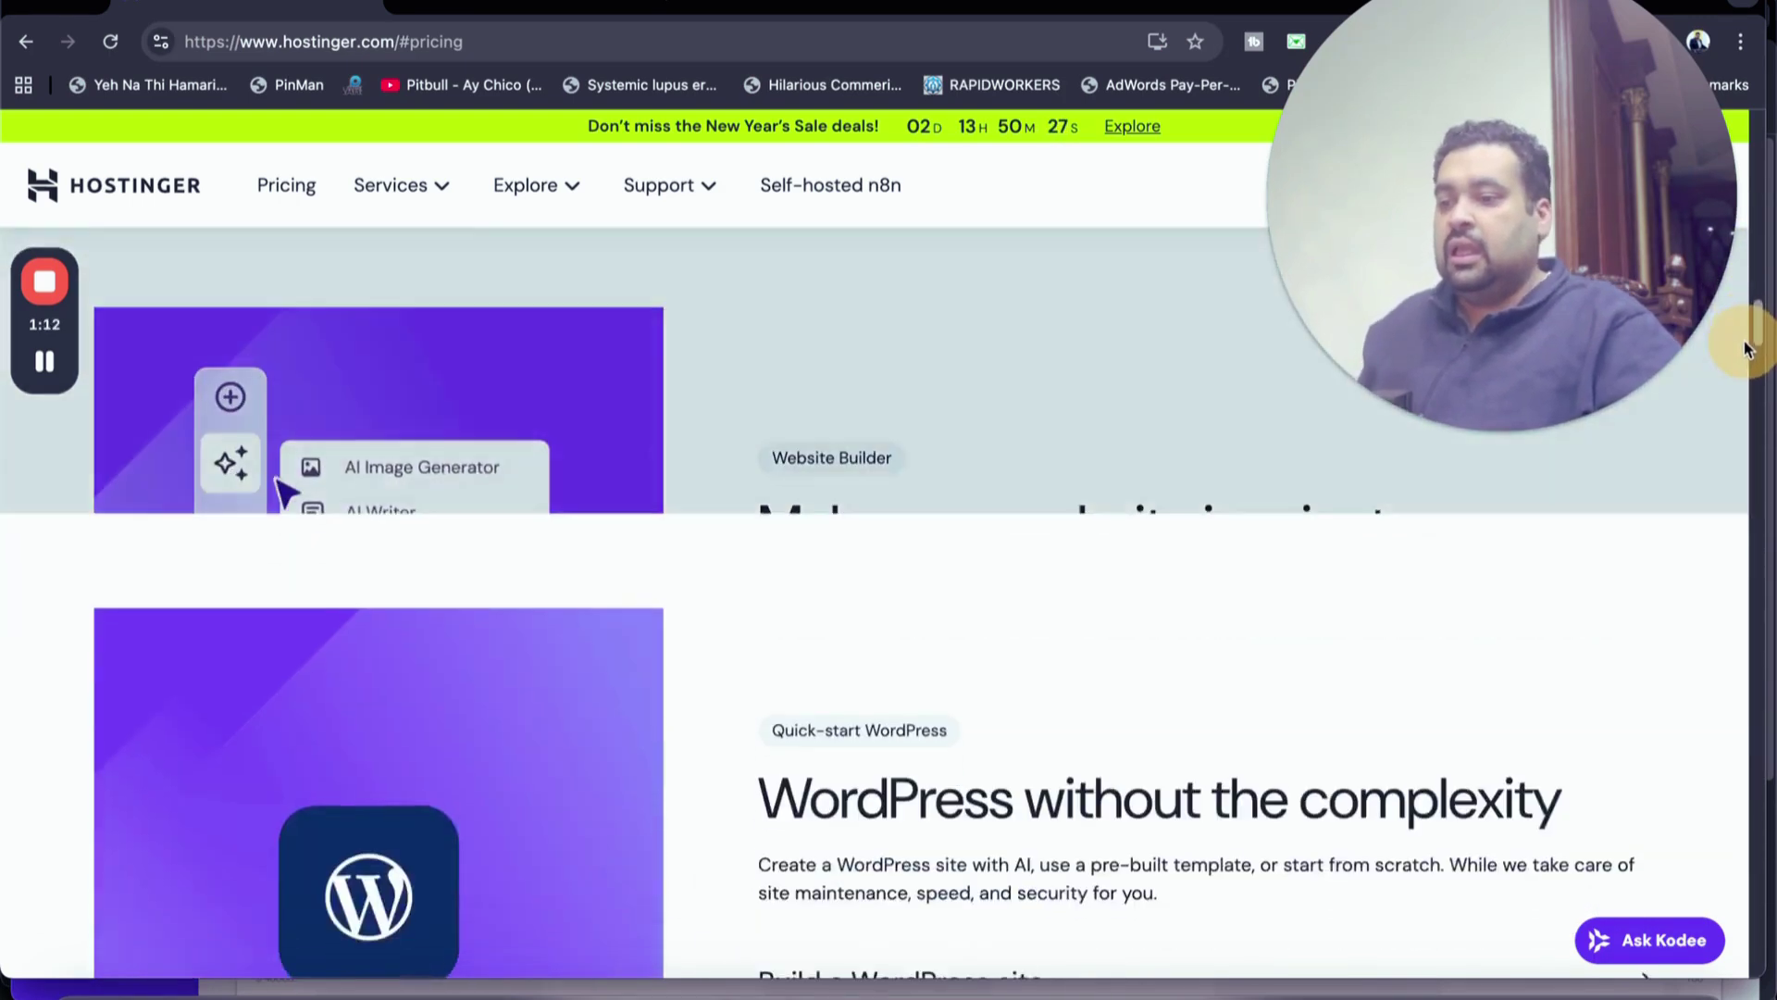
drag(1760, 264, 1750, 317)
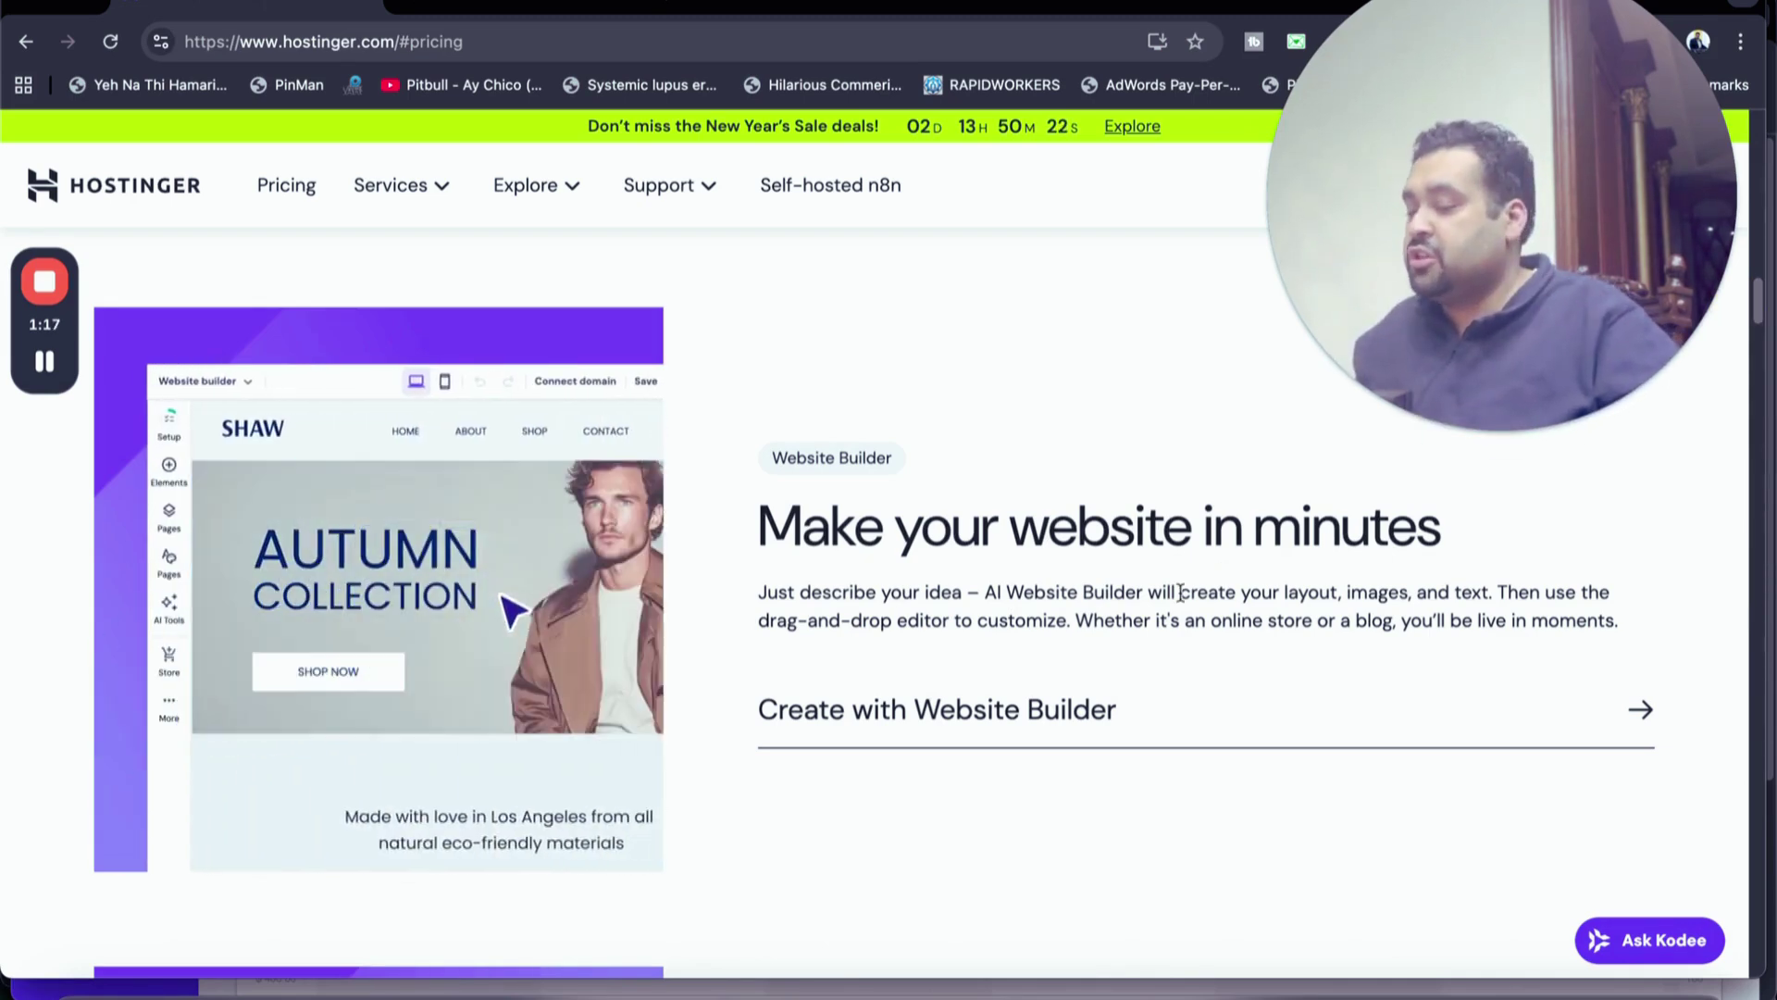
drag(1757, 309, 1752, 344)
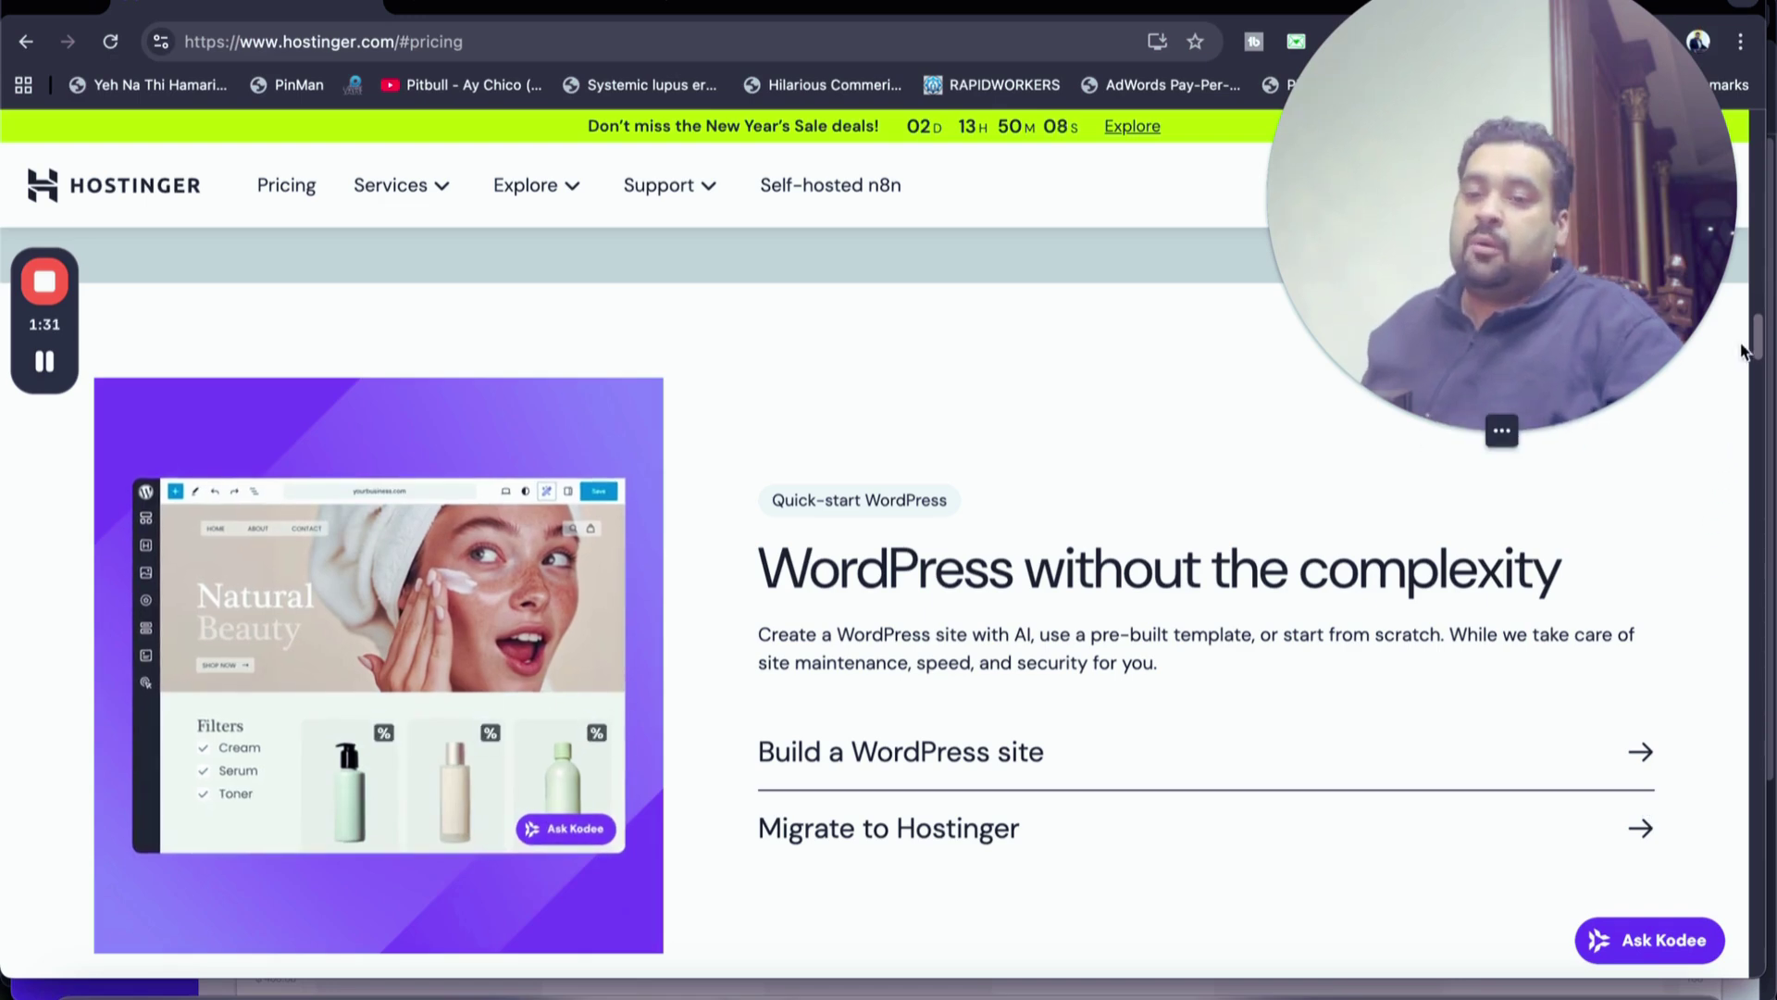
drag(1755, 350, 1749, 402)
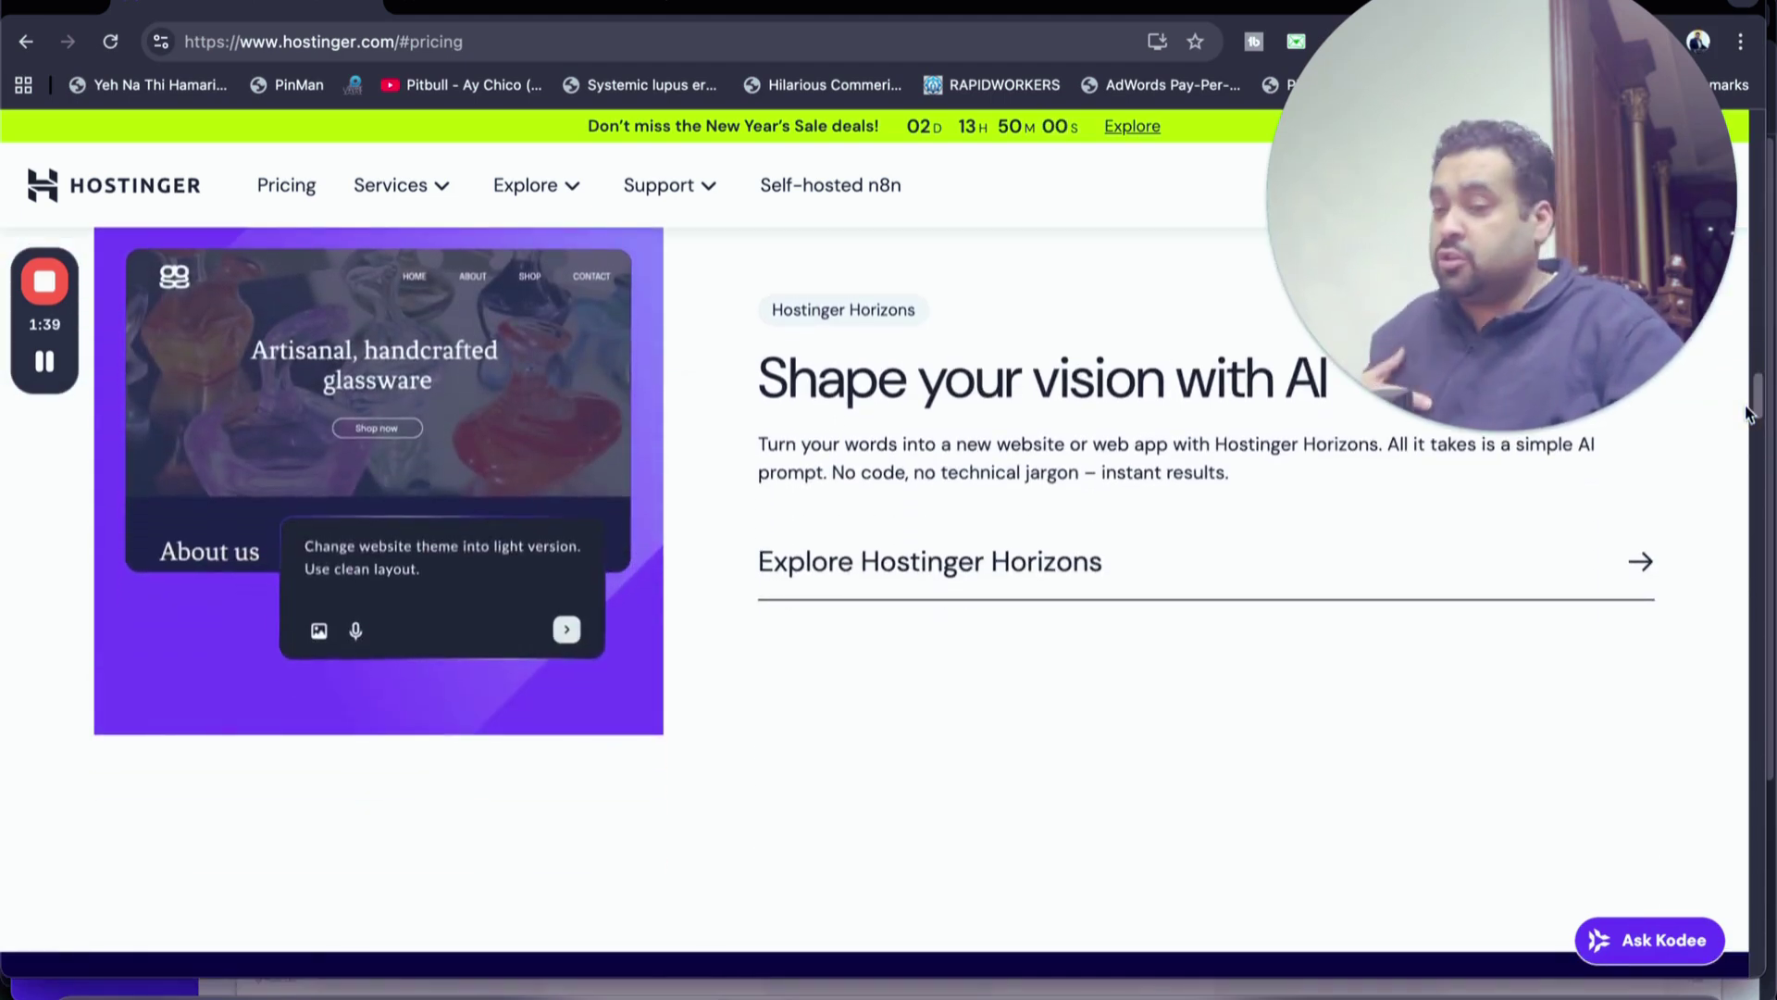
mouse_move(1750, 412)
mouse_down()
mouse_move(1756, 487)
mouse_move(1686, 804)
mouse_move(1655, 156)
mouse_up()
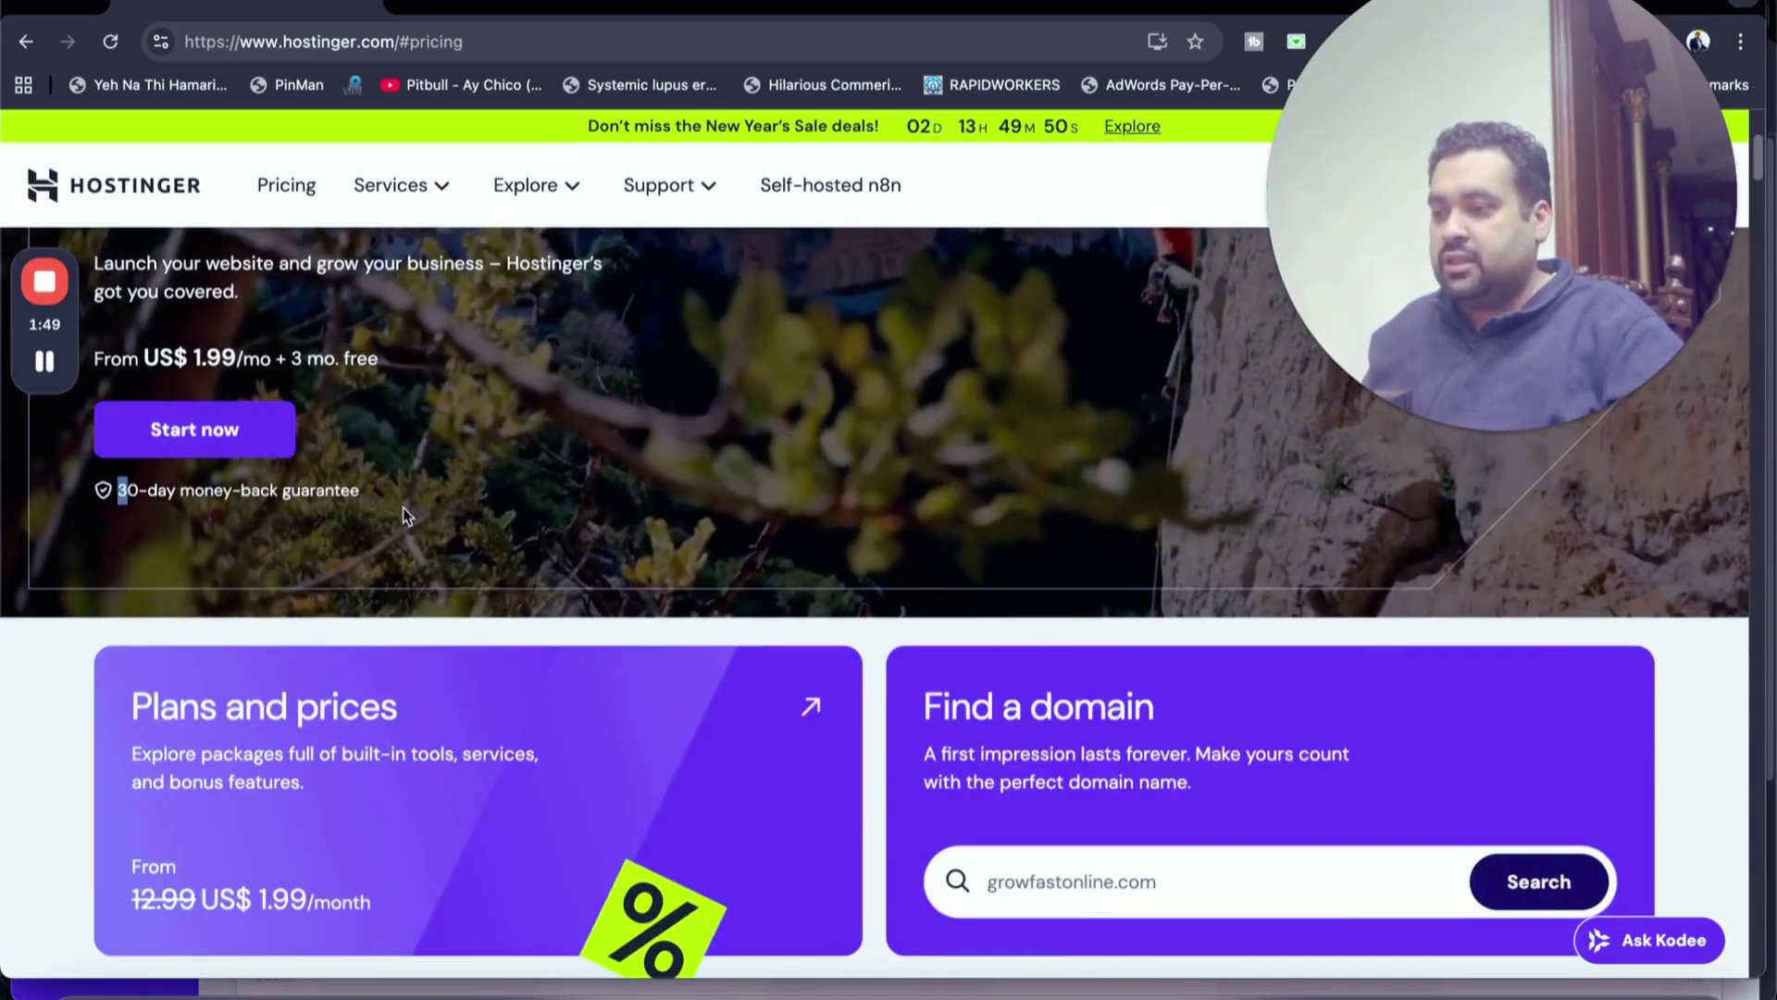
Jump down to the New Year's sale plans for Premium, Business and Cloud Startup.
click(240, 436)
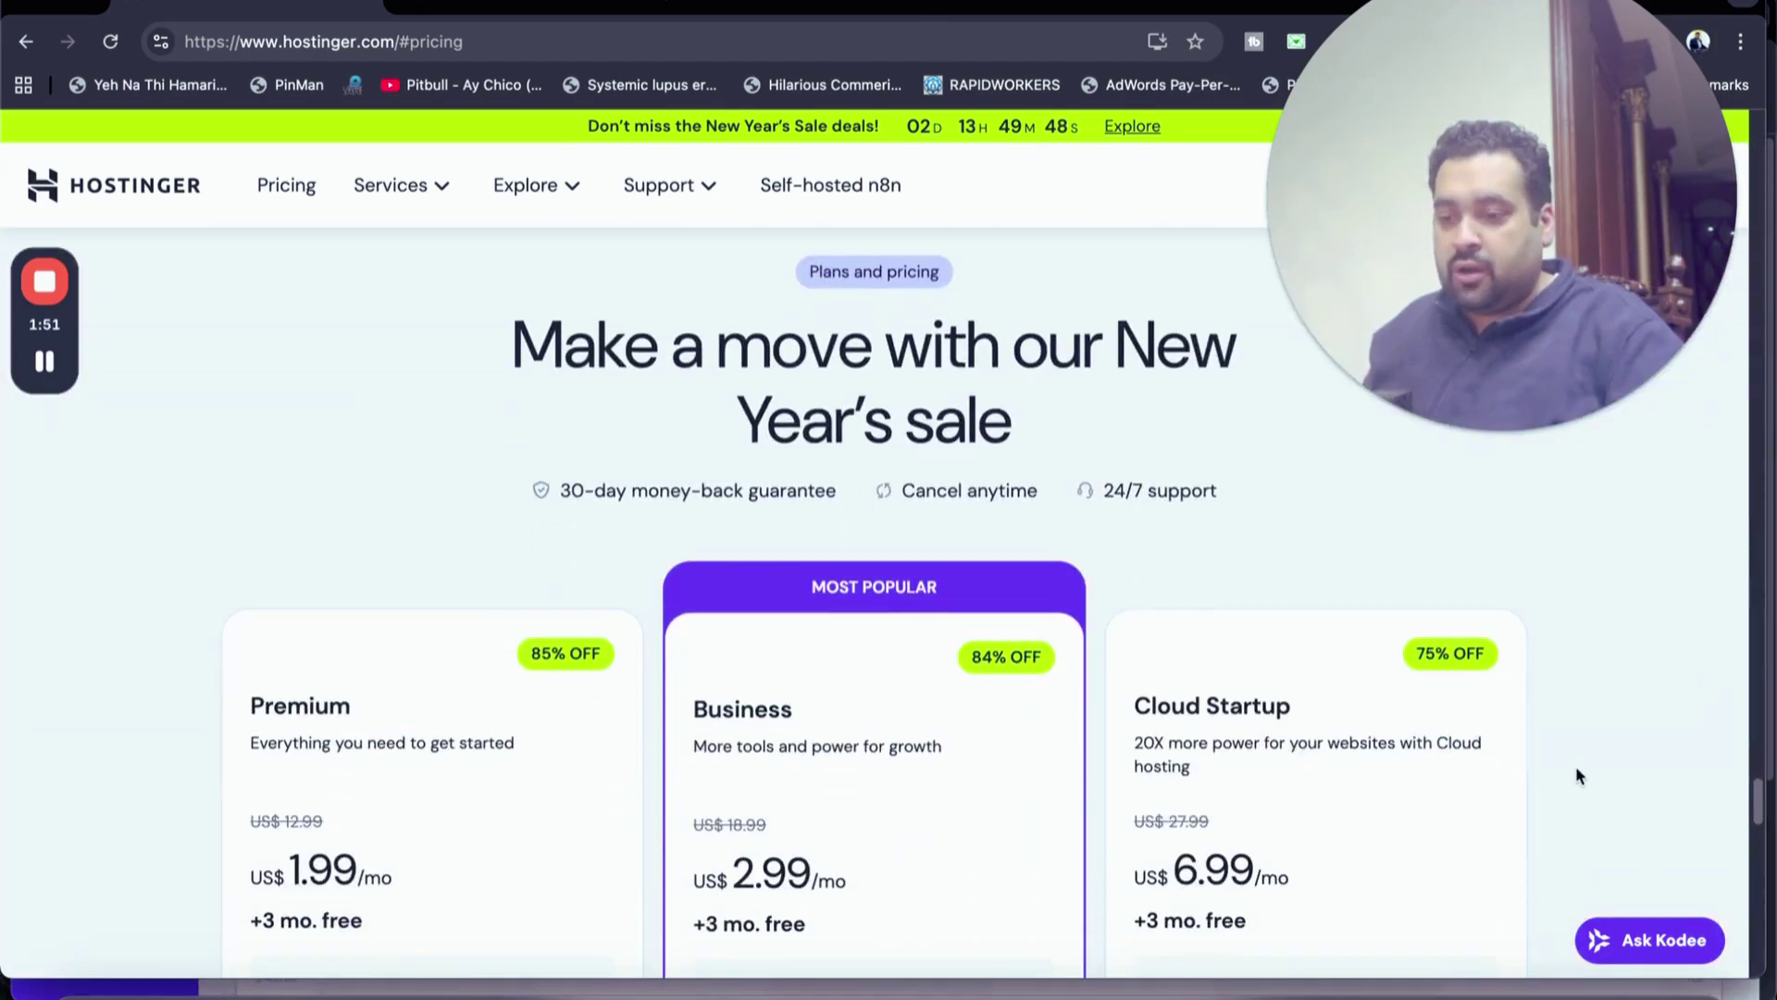
drag(1759, 795, 1756, 830)
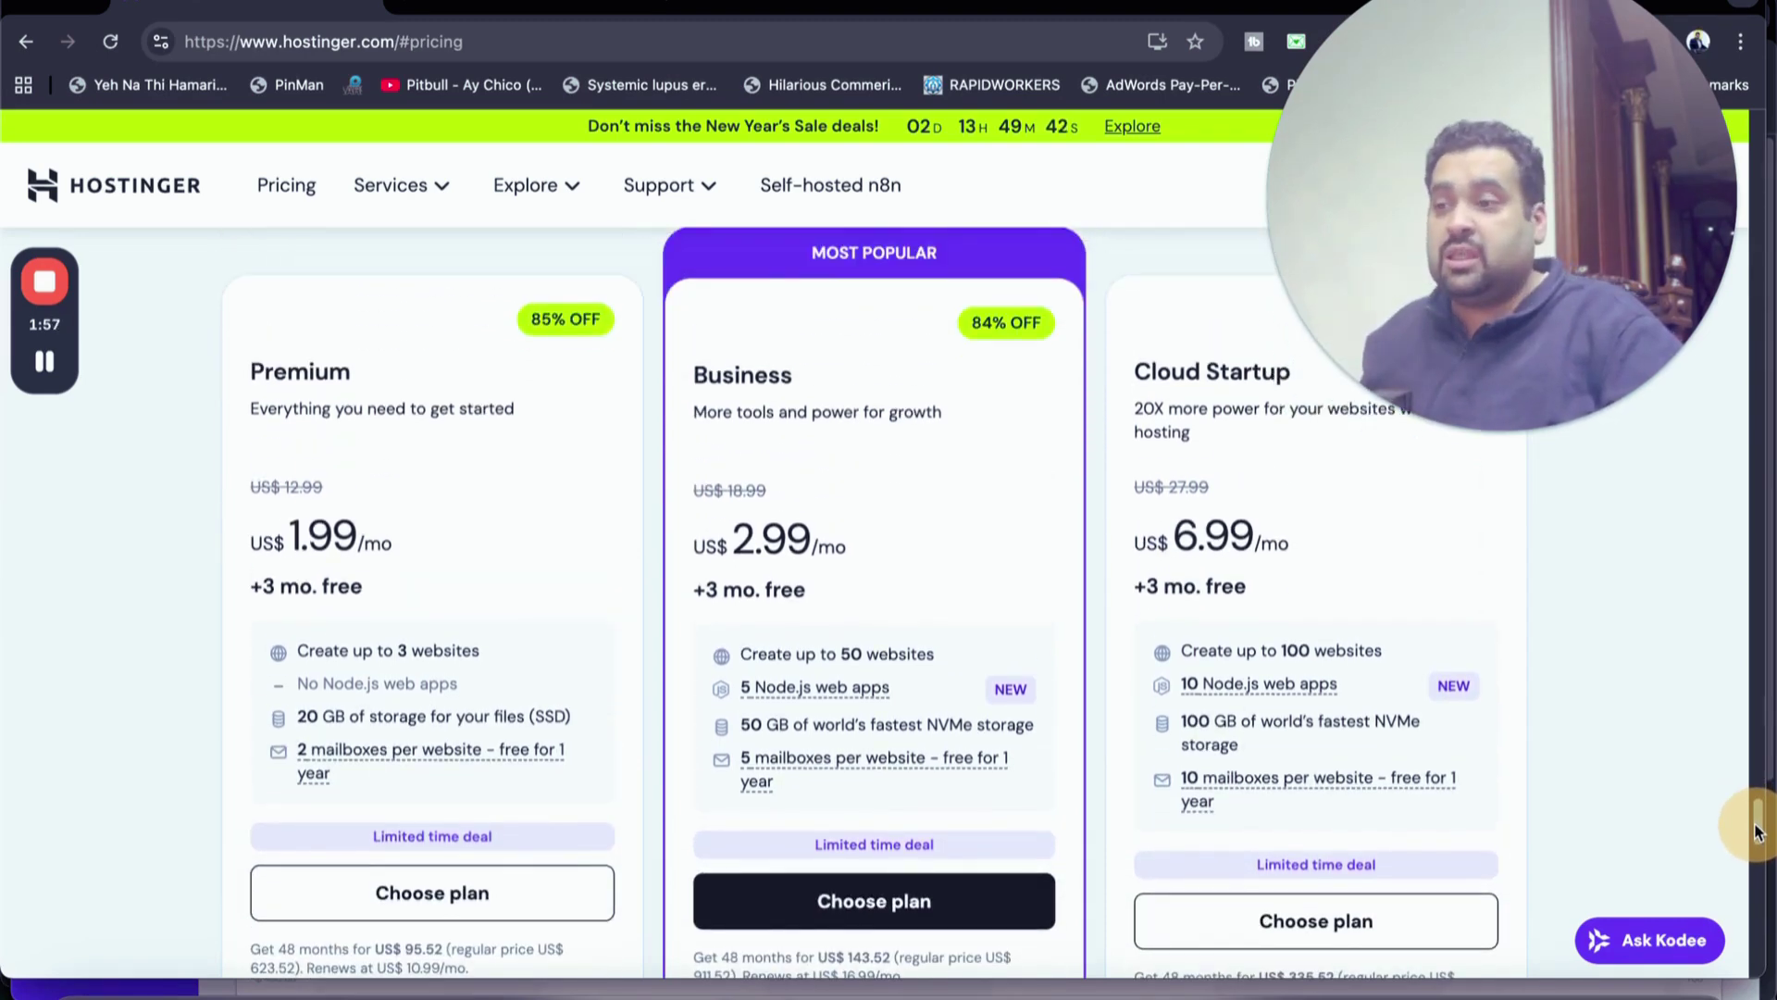
drag(1756, 830, 1745, 834)
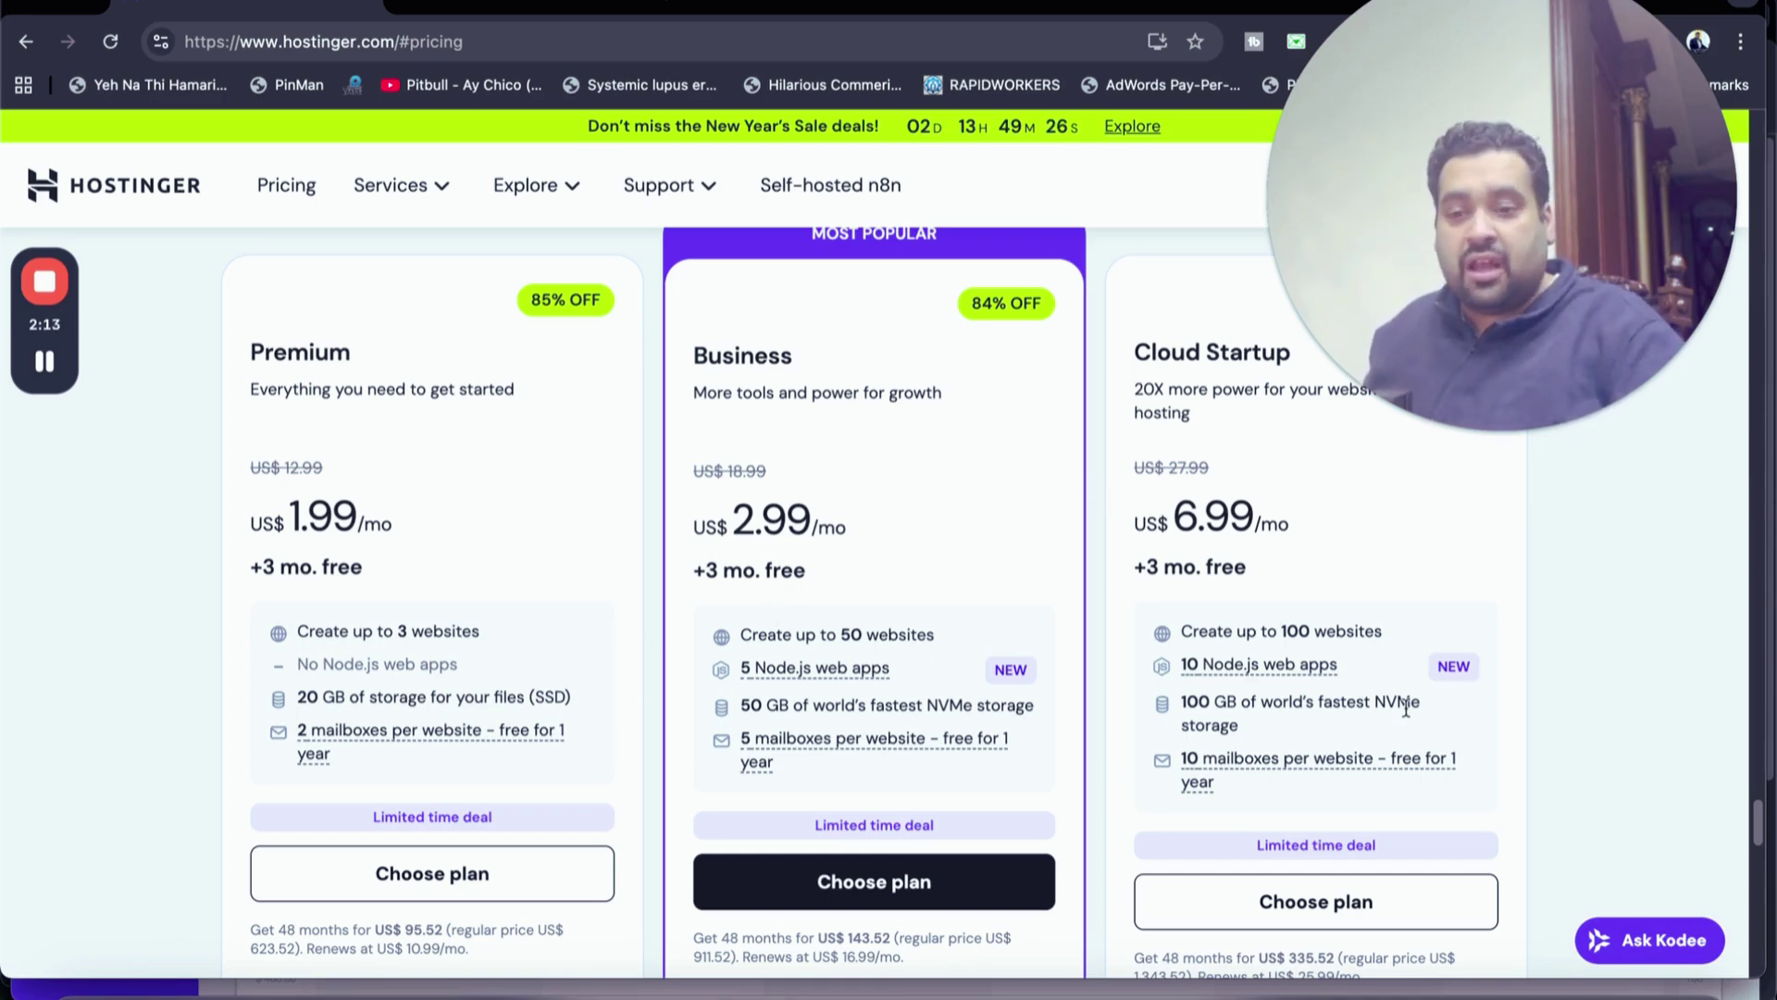
mouse_move(1758, 819)
mouse_down()
mouse_move(1758, 843)
mouse_move(1750, 806)
mouse_move(1758, 826)
mouse_up()
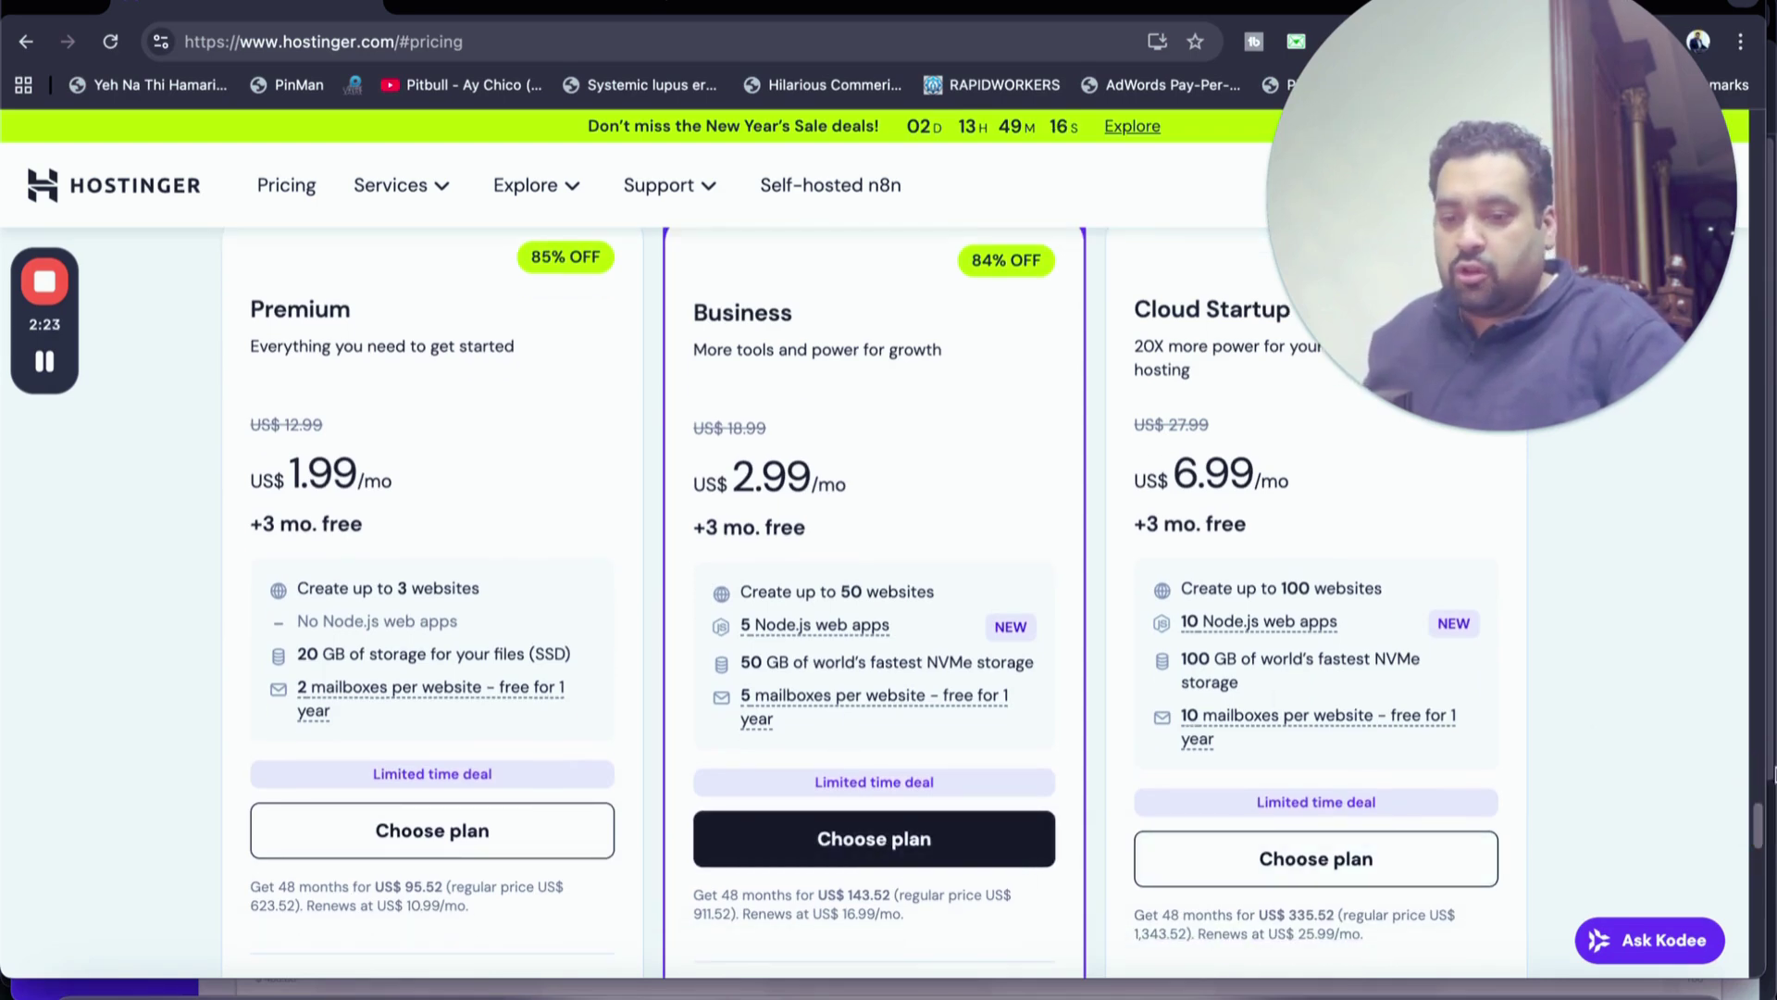
mouse_move(1761, 812)
mouse_down()
mouse_move(1756, 866)
mouse_move(1758, 793)
mouse_move(1760, 848)
mouse_up()
Choose the Premium plan and keep its billing period at 48 months.
click(480, 709)
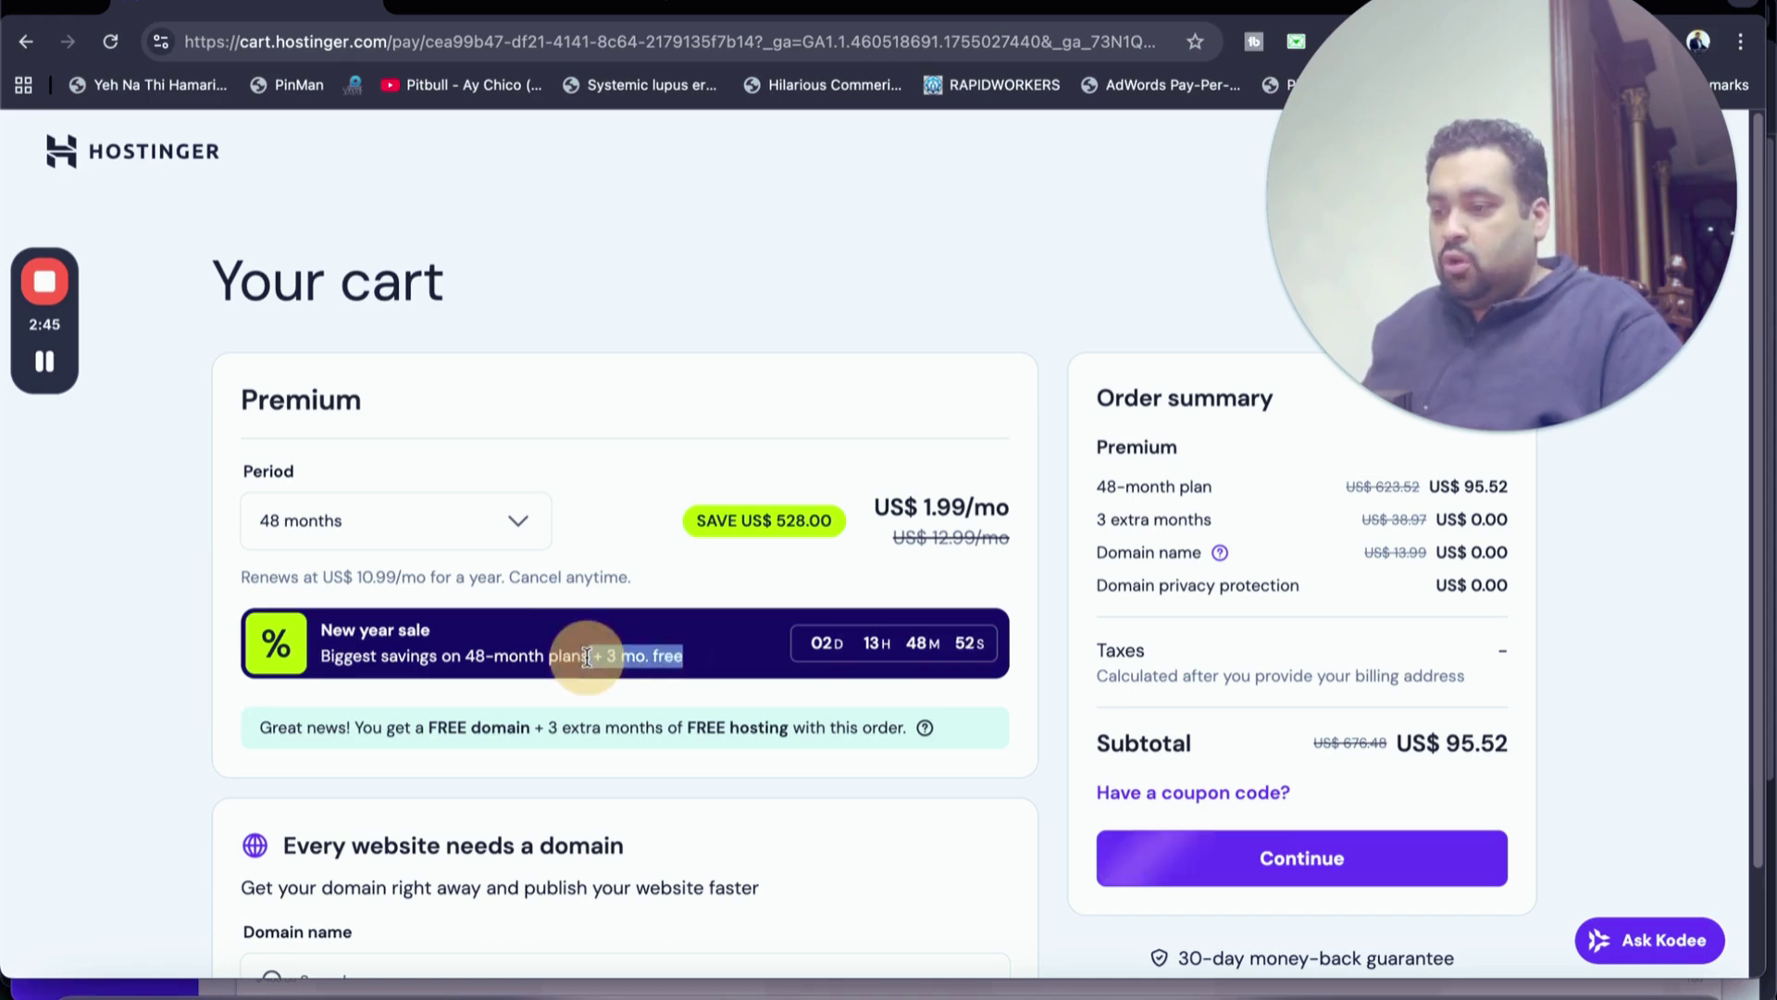
drag(587, 656, 528, 655)
click(459, 538)
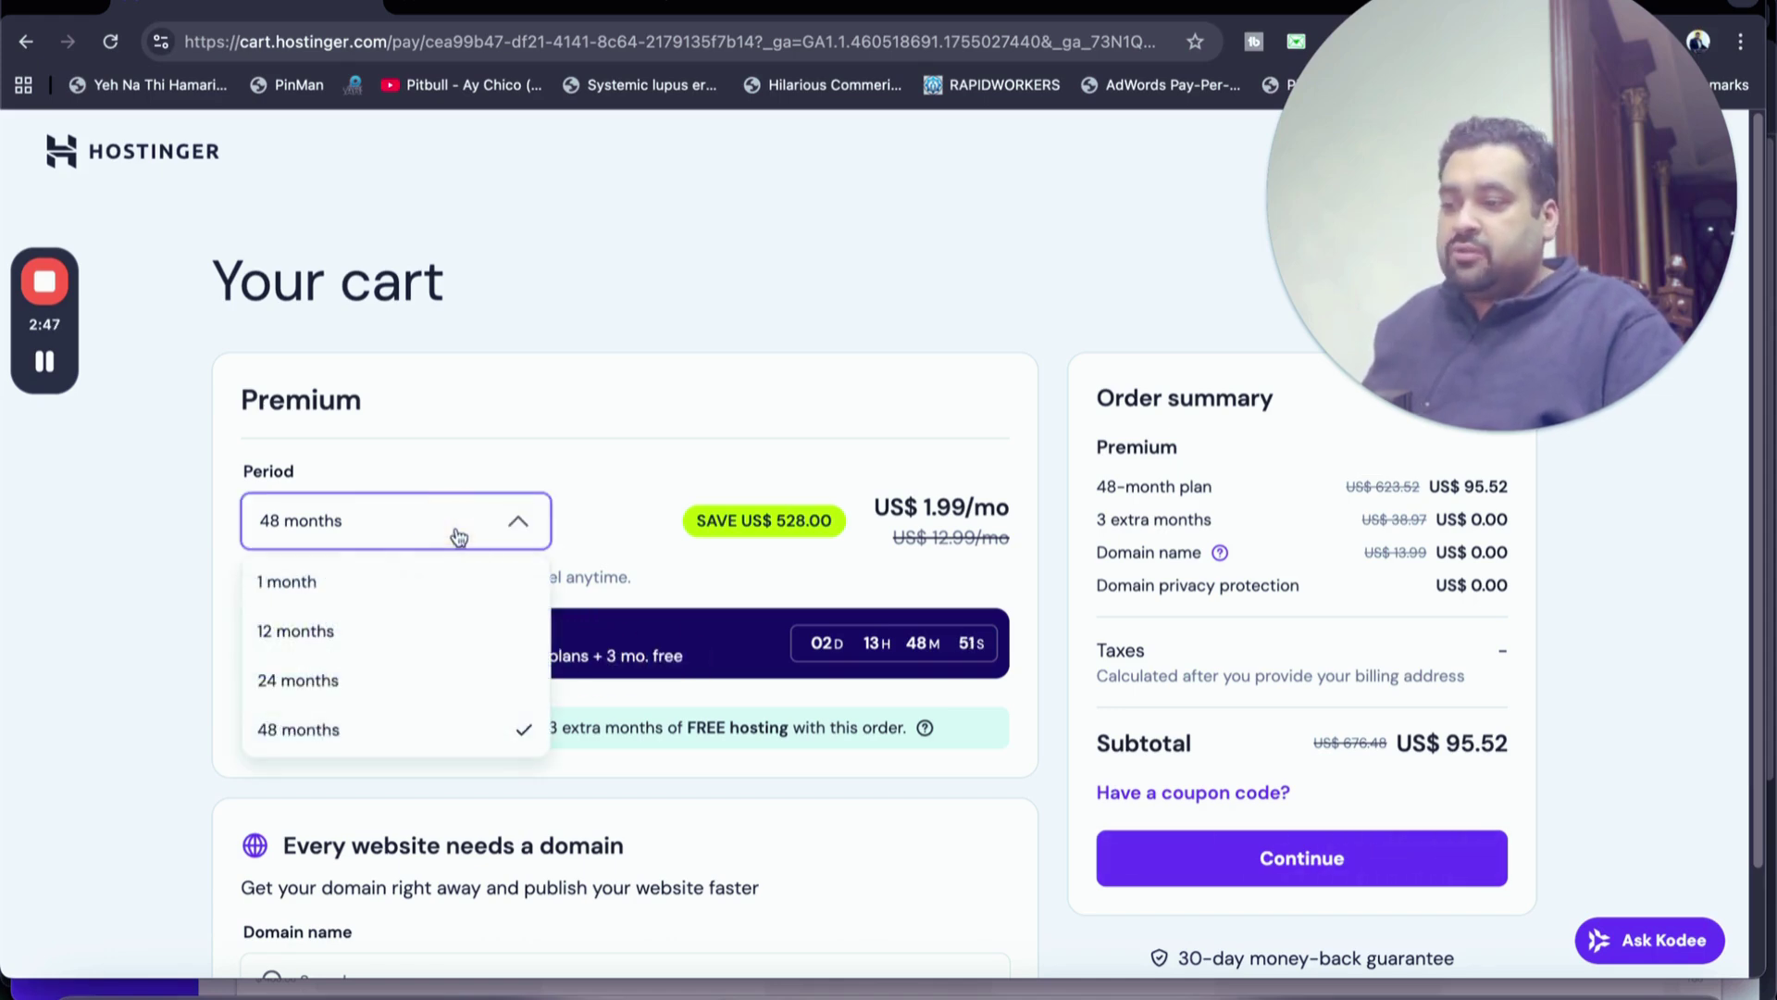
click(446, 736)
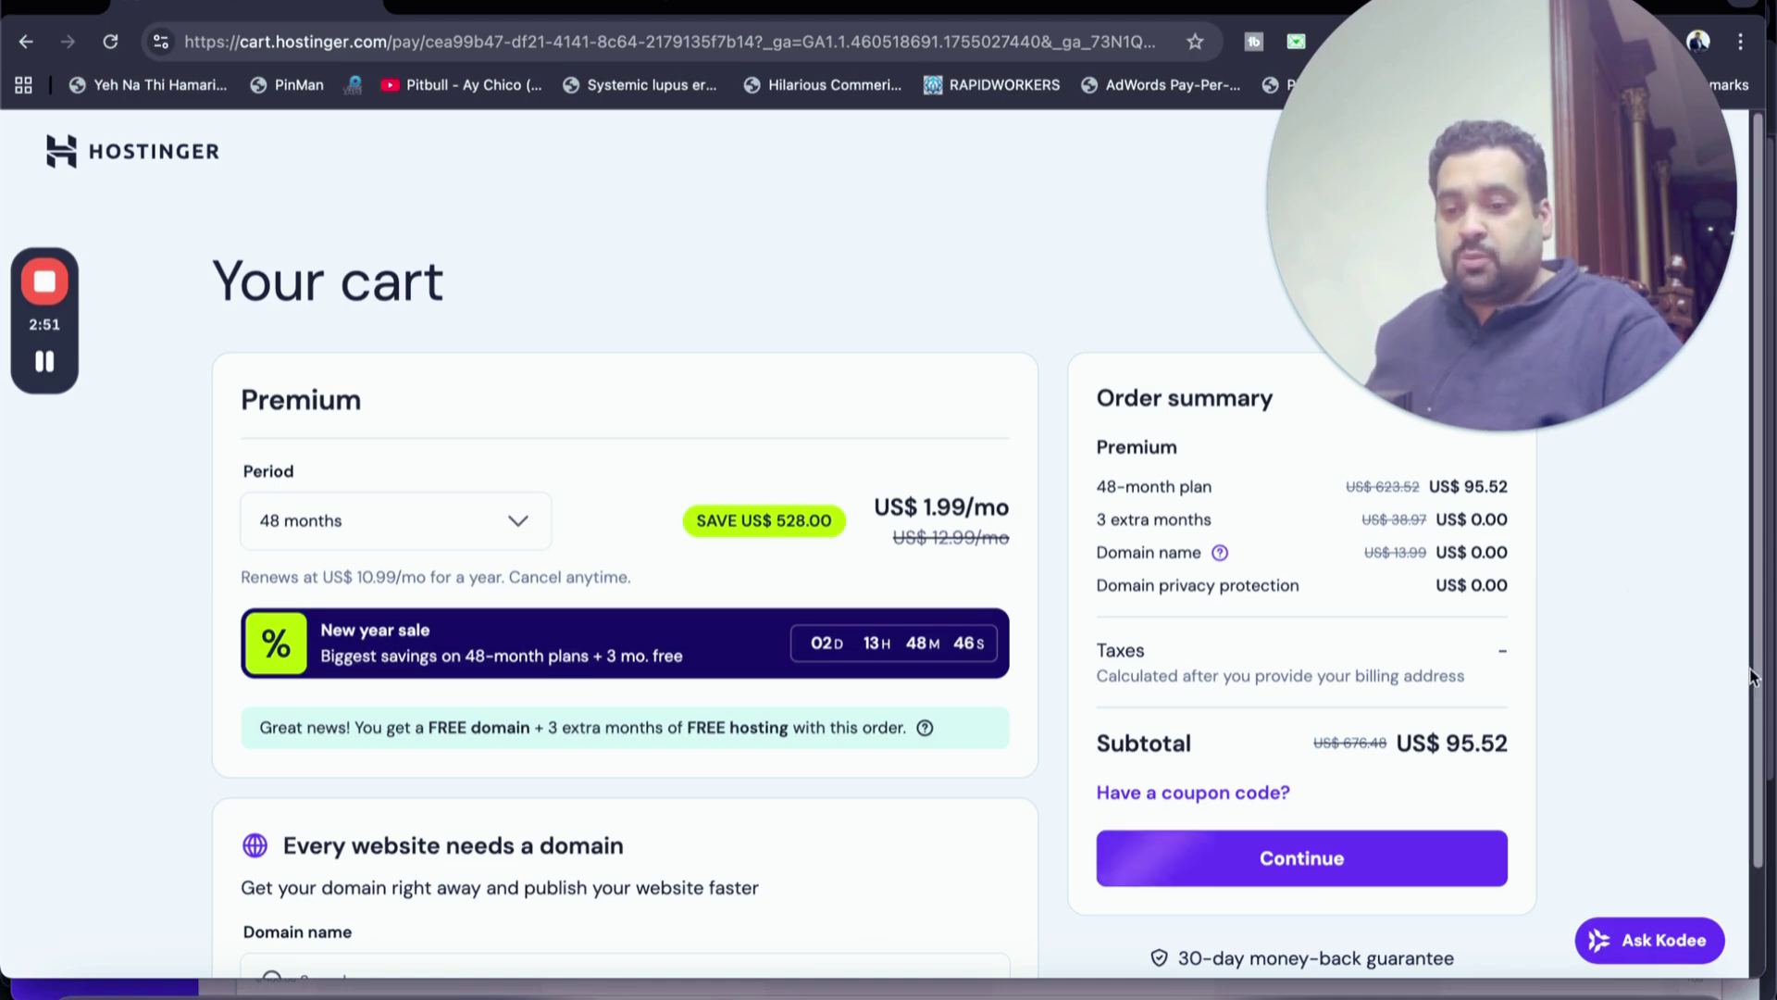
drag(1752, 677, 1702, 812)
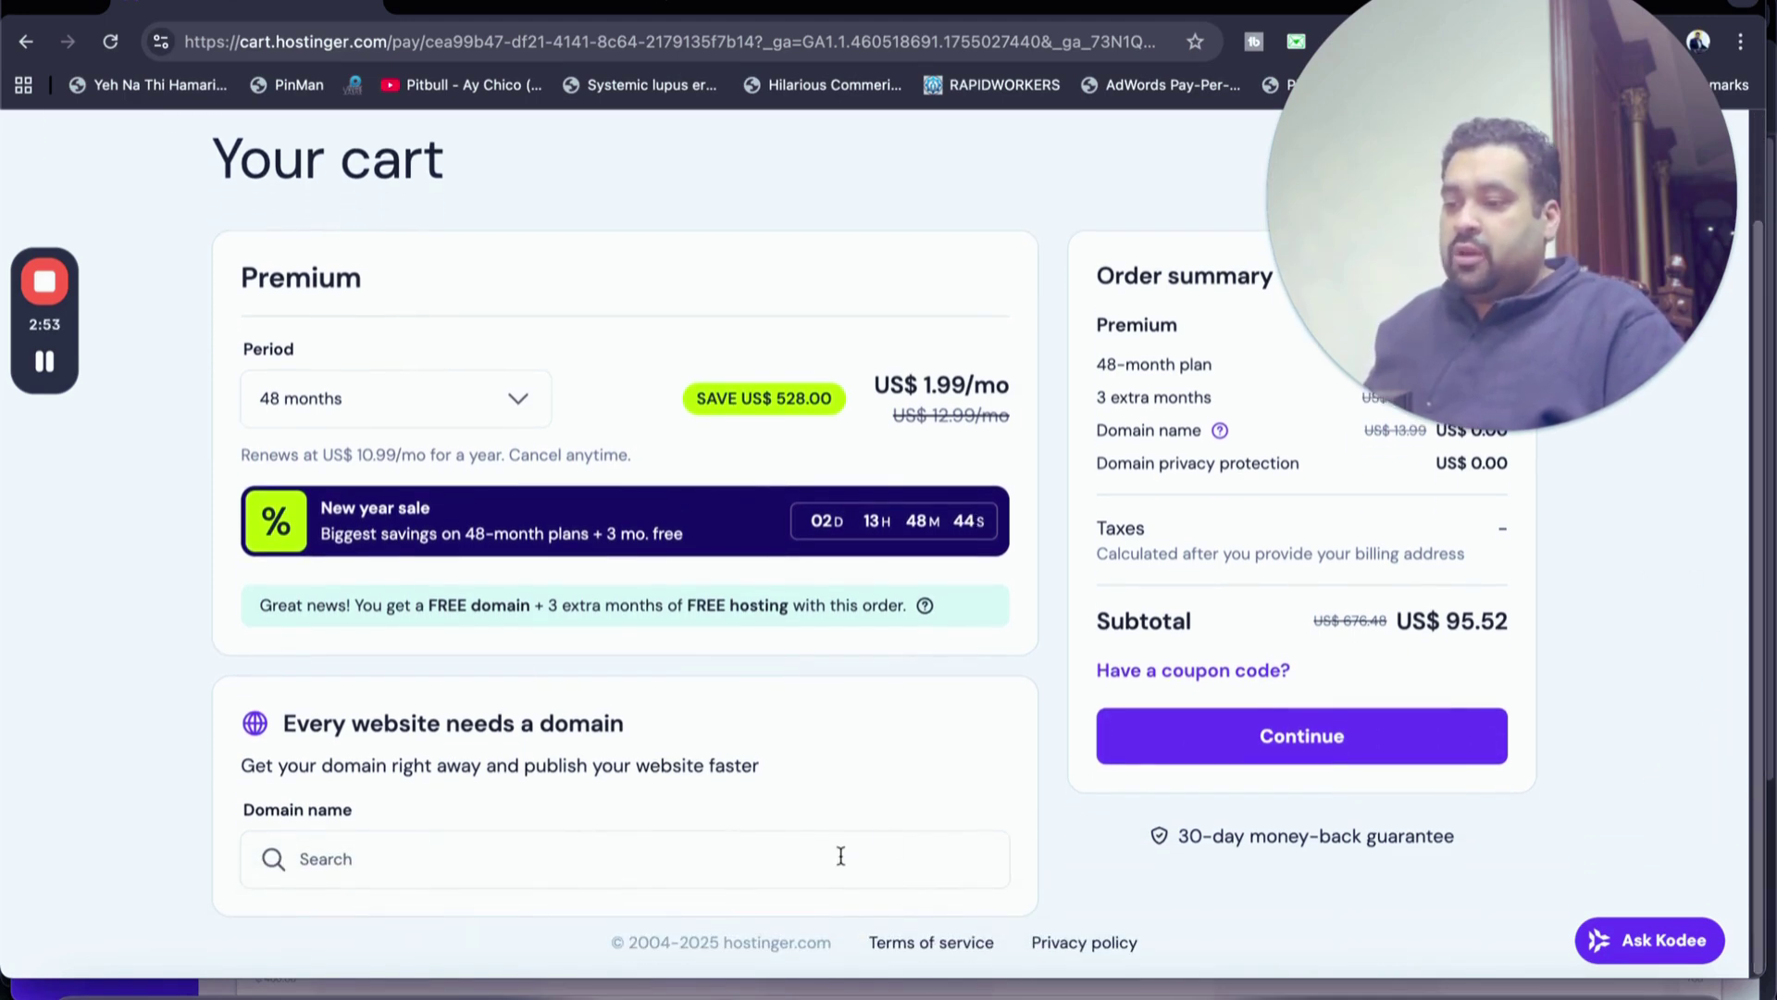
Add abccqqqa.com as the free domain with a 1-year registration period.
click(840, 857)
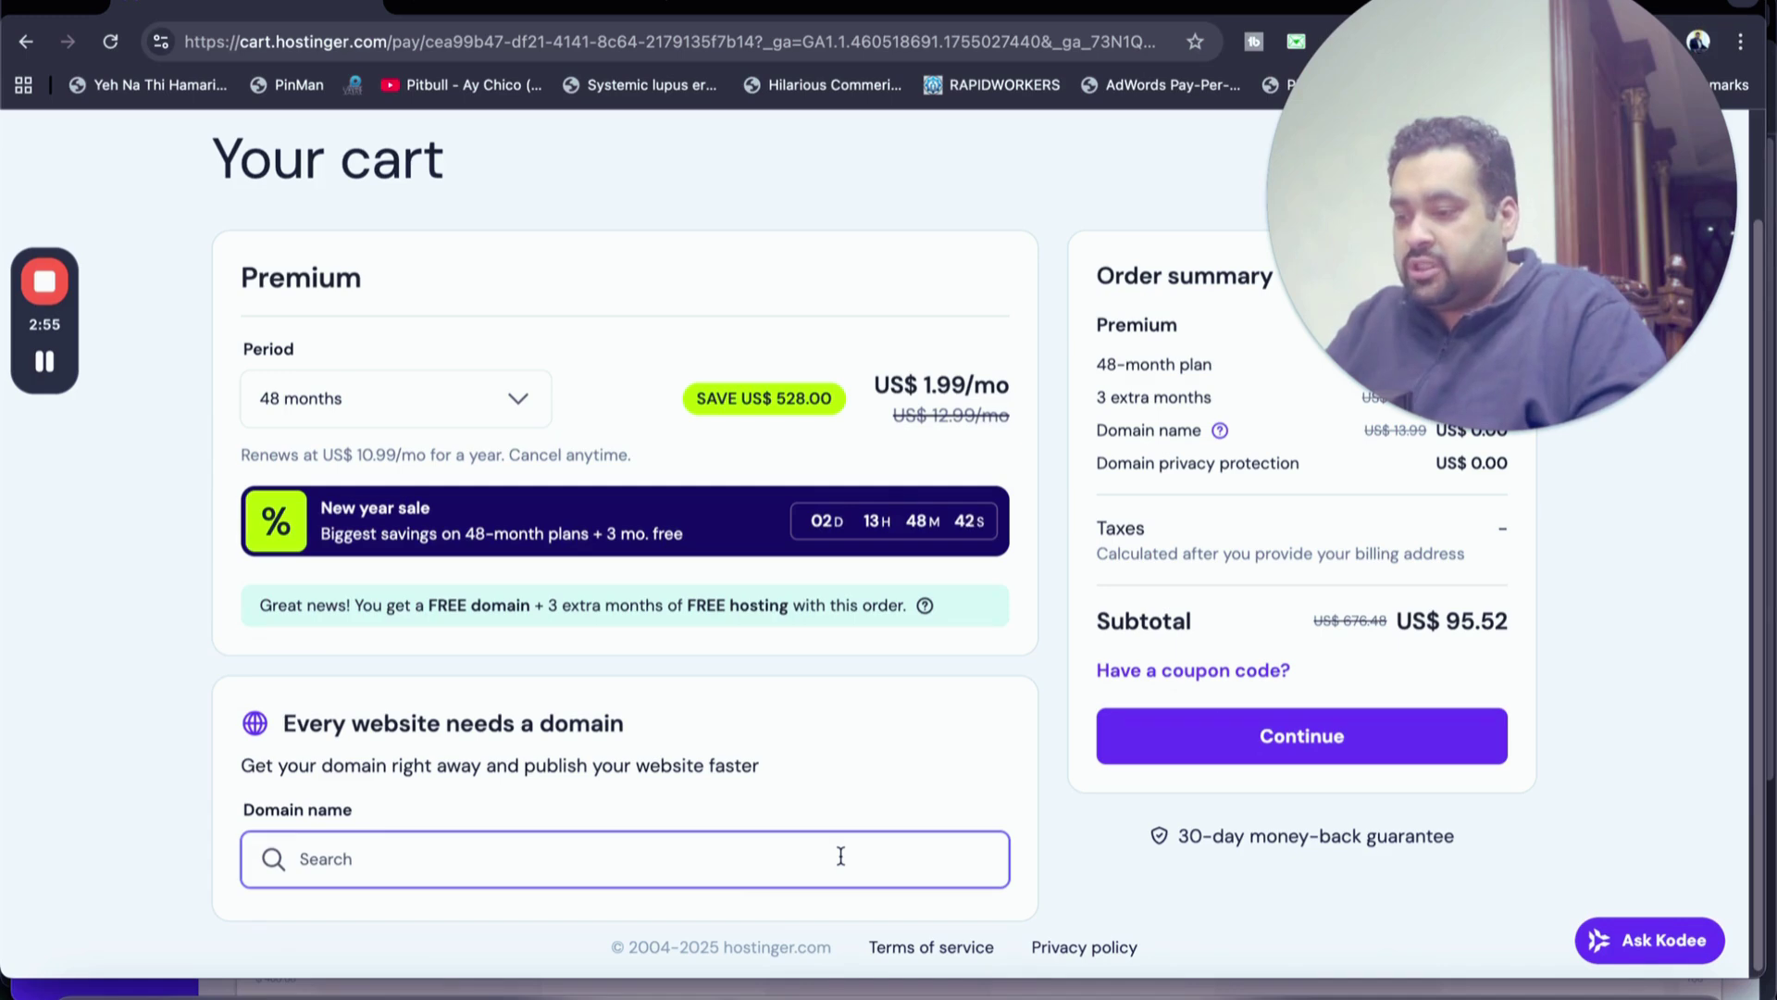
text(abccqqqa)
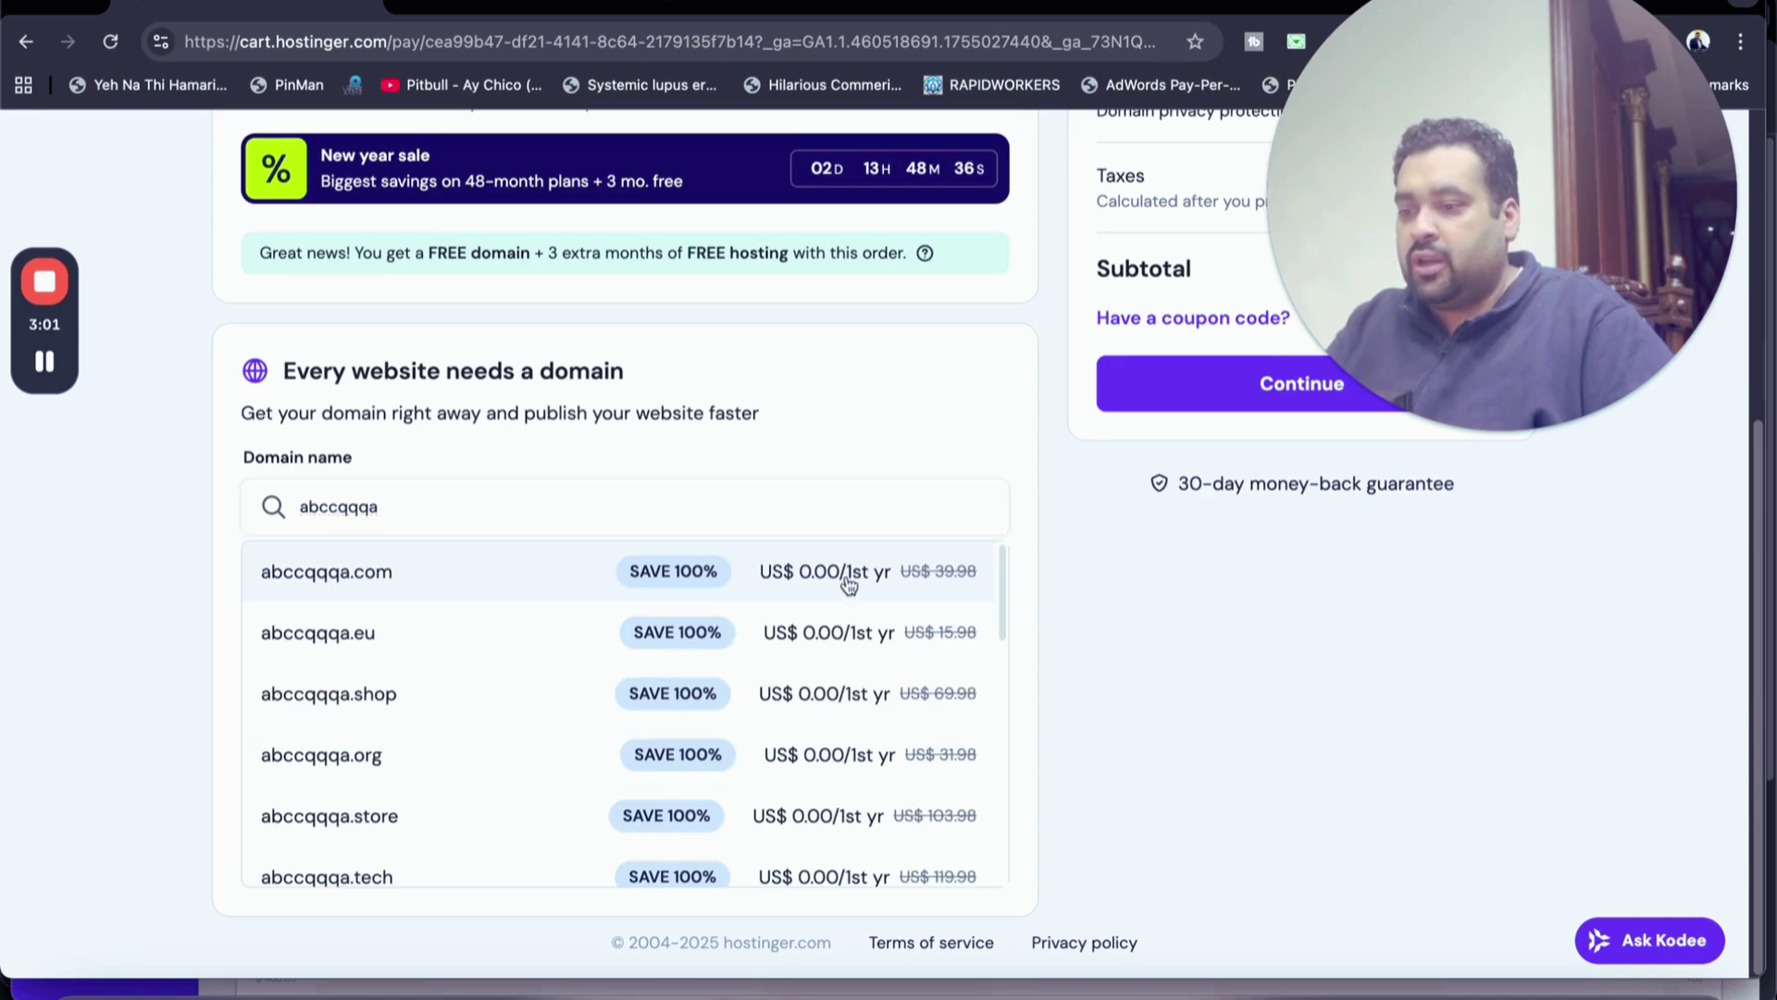
click(846, 584)
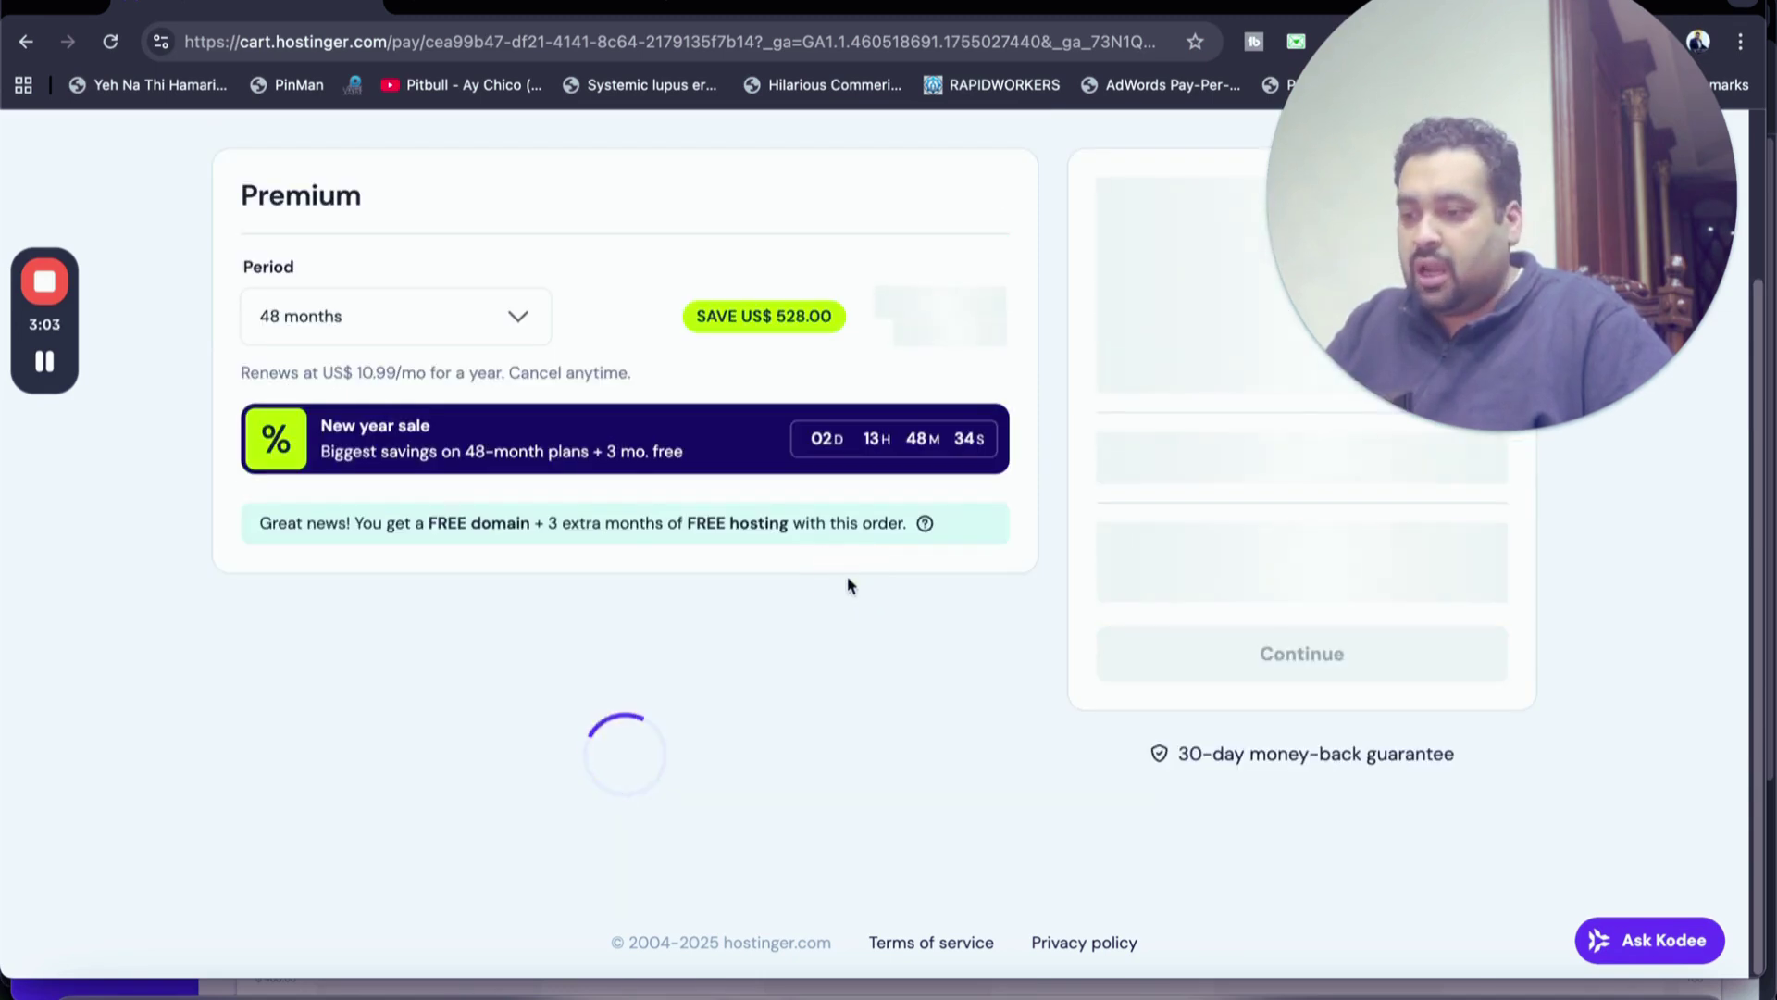
scroll(846, 586, down, 3)
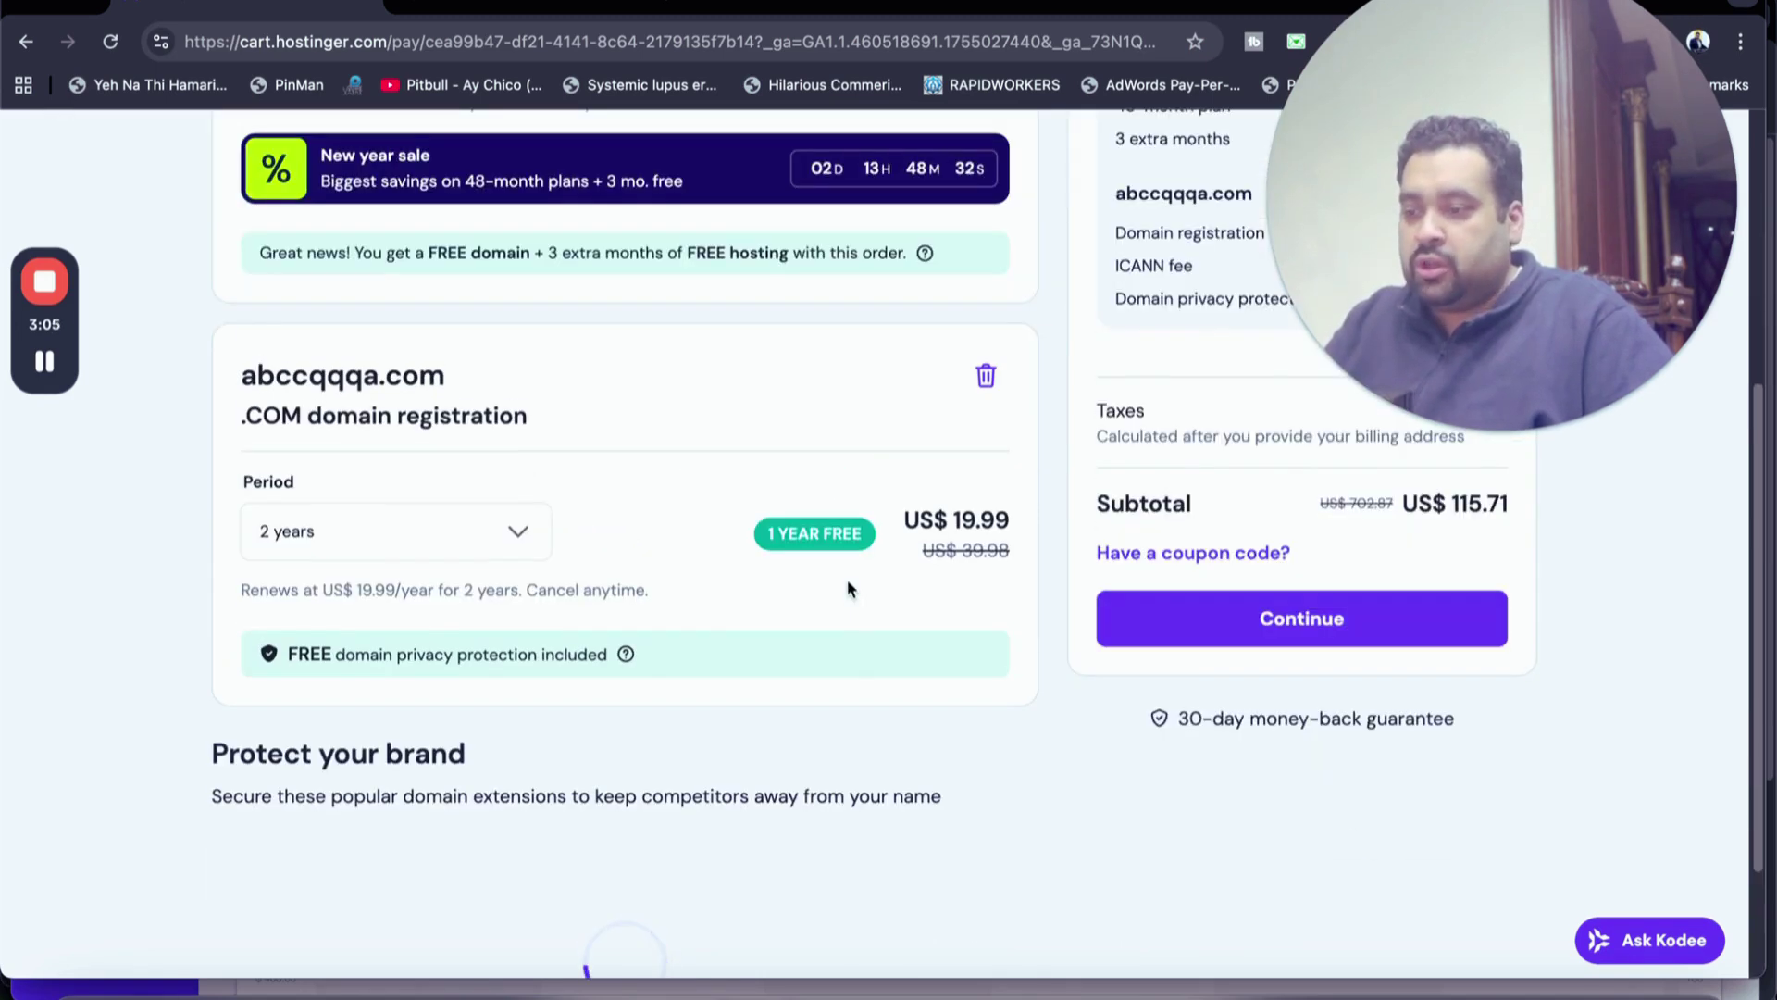
click(489, 542)
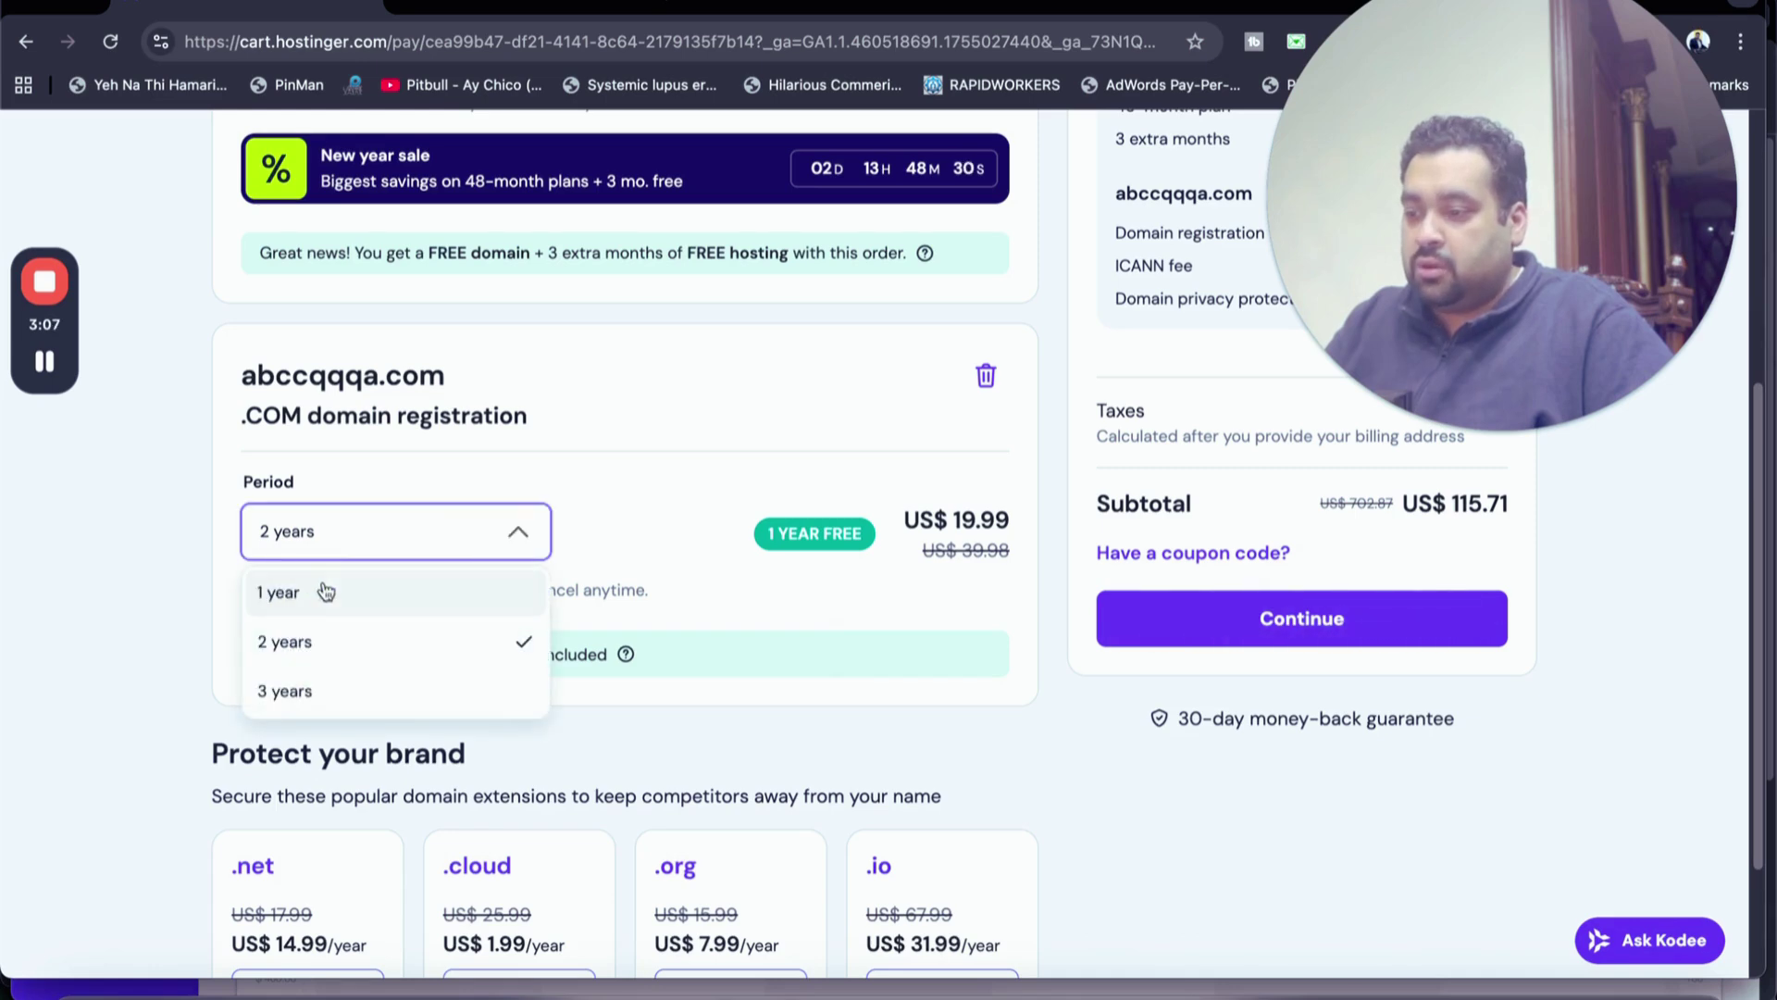
click(313, 598)
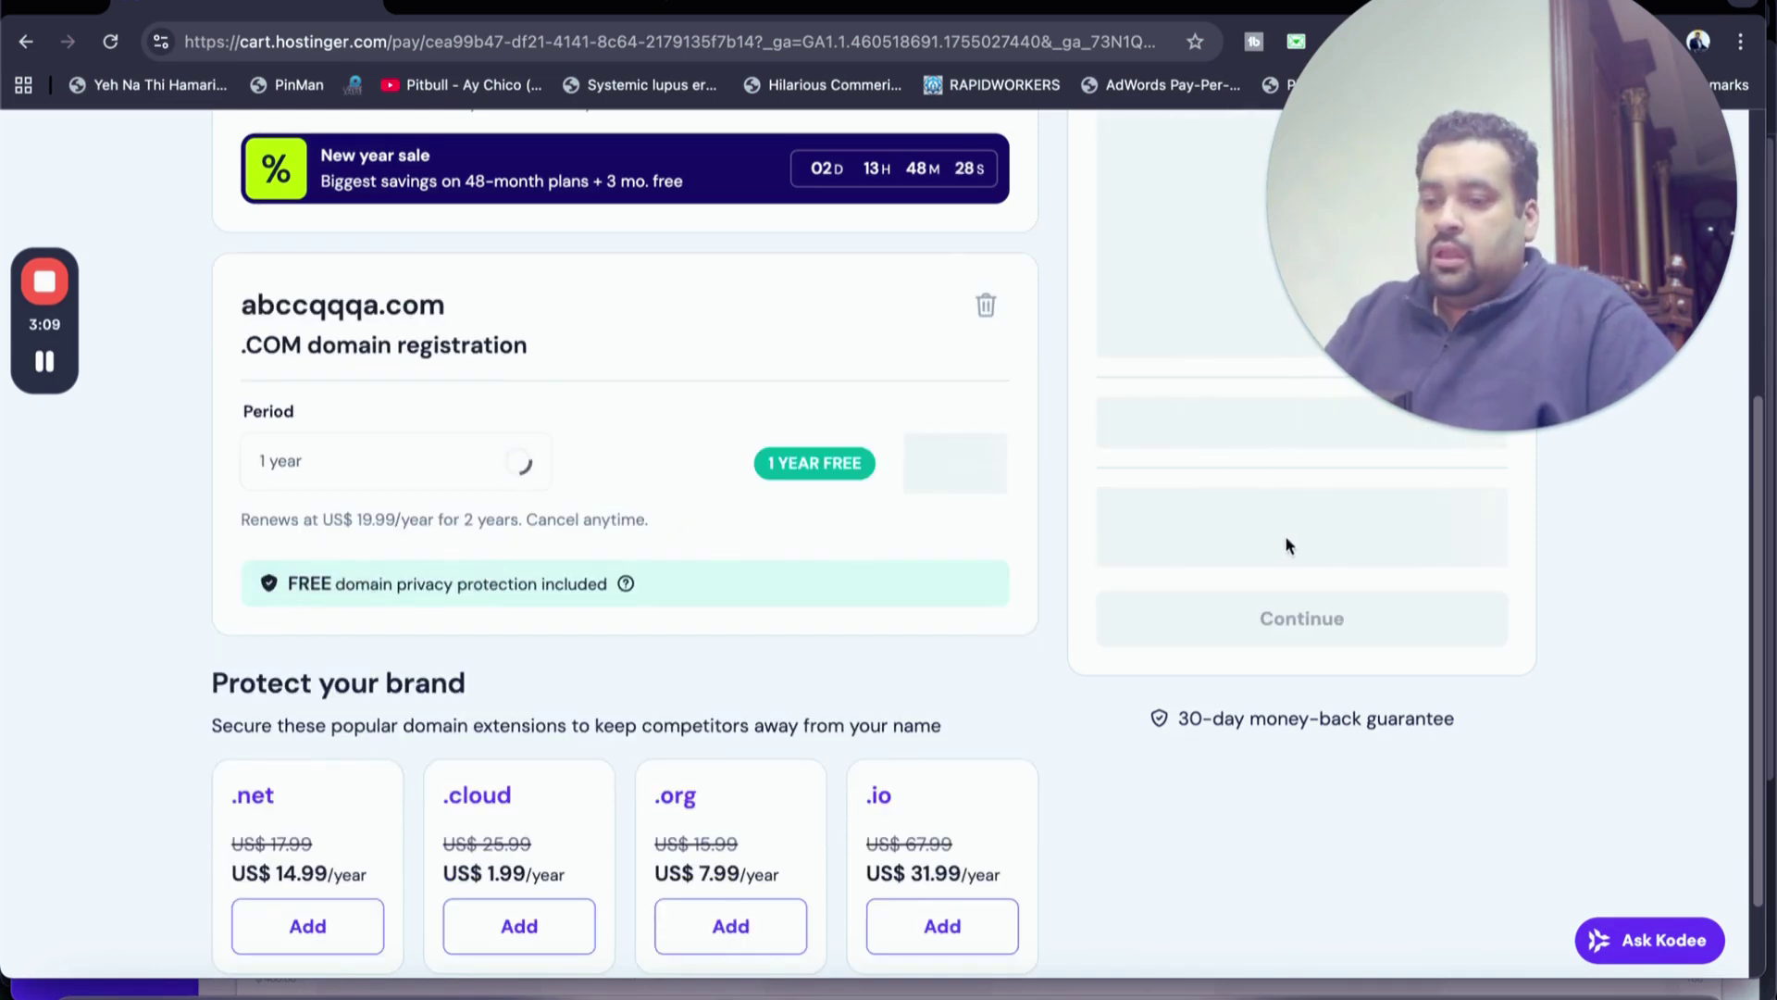
mouse_move(1761, 541)
mouse_down()
mouse_move(1754, 330)
mouse_move(1728, 246)
mouse_up()
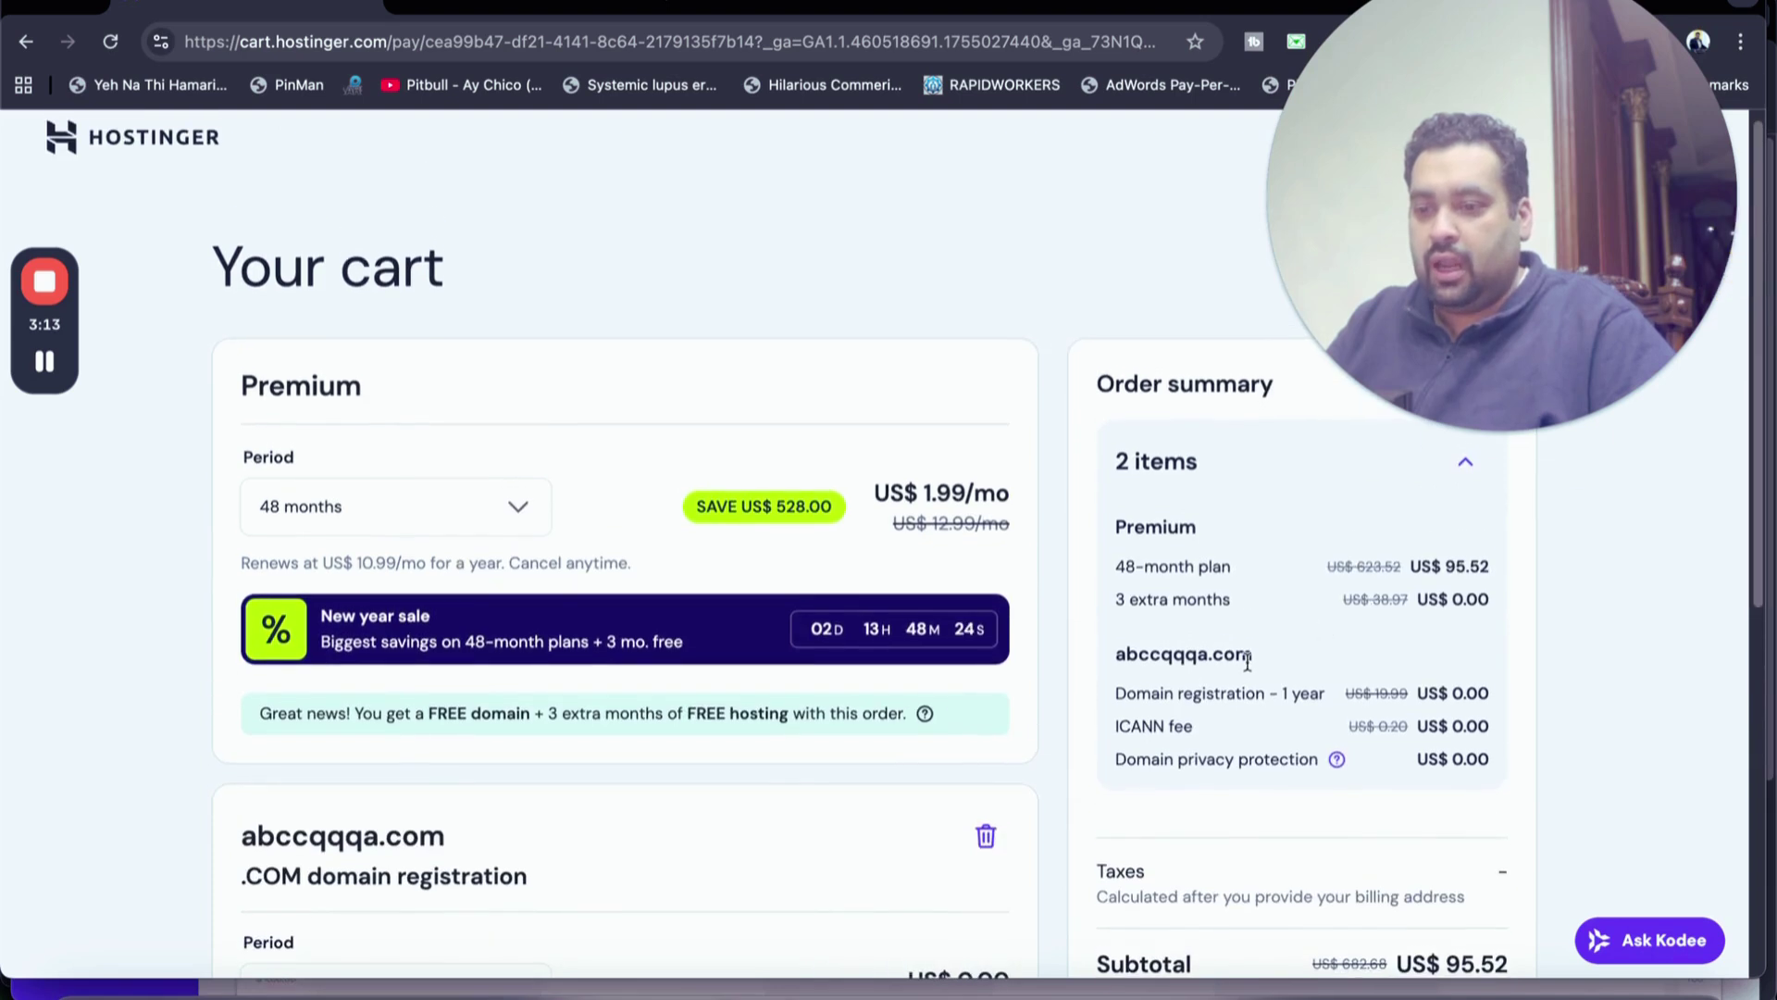
drag(1250, 598, 1088, 602)
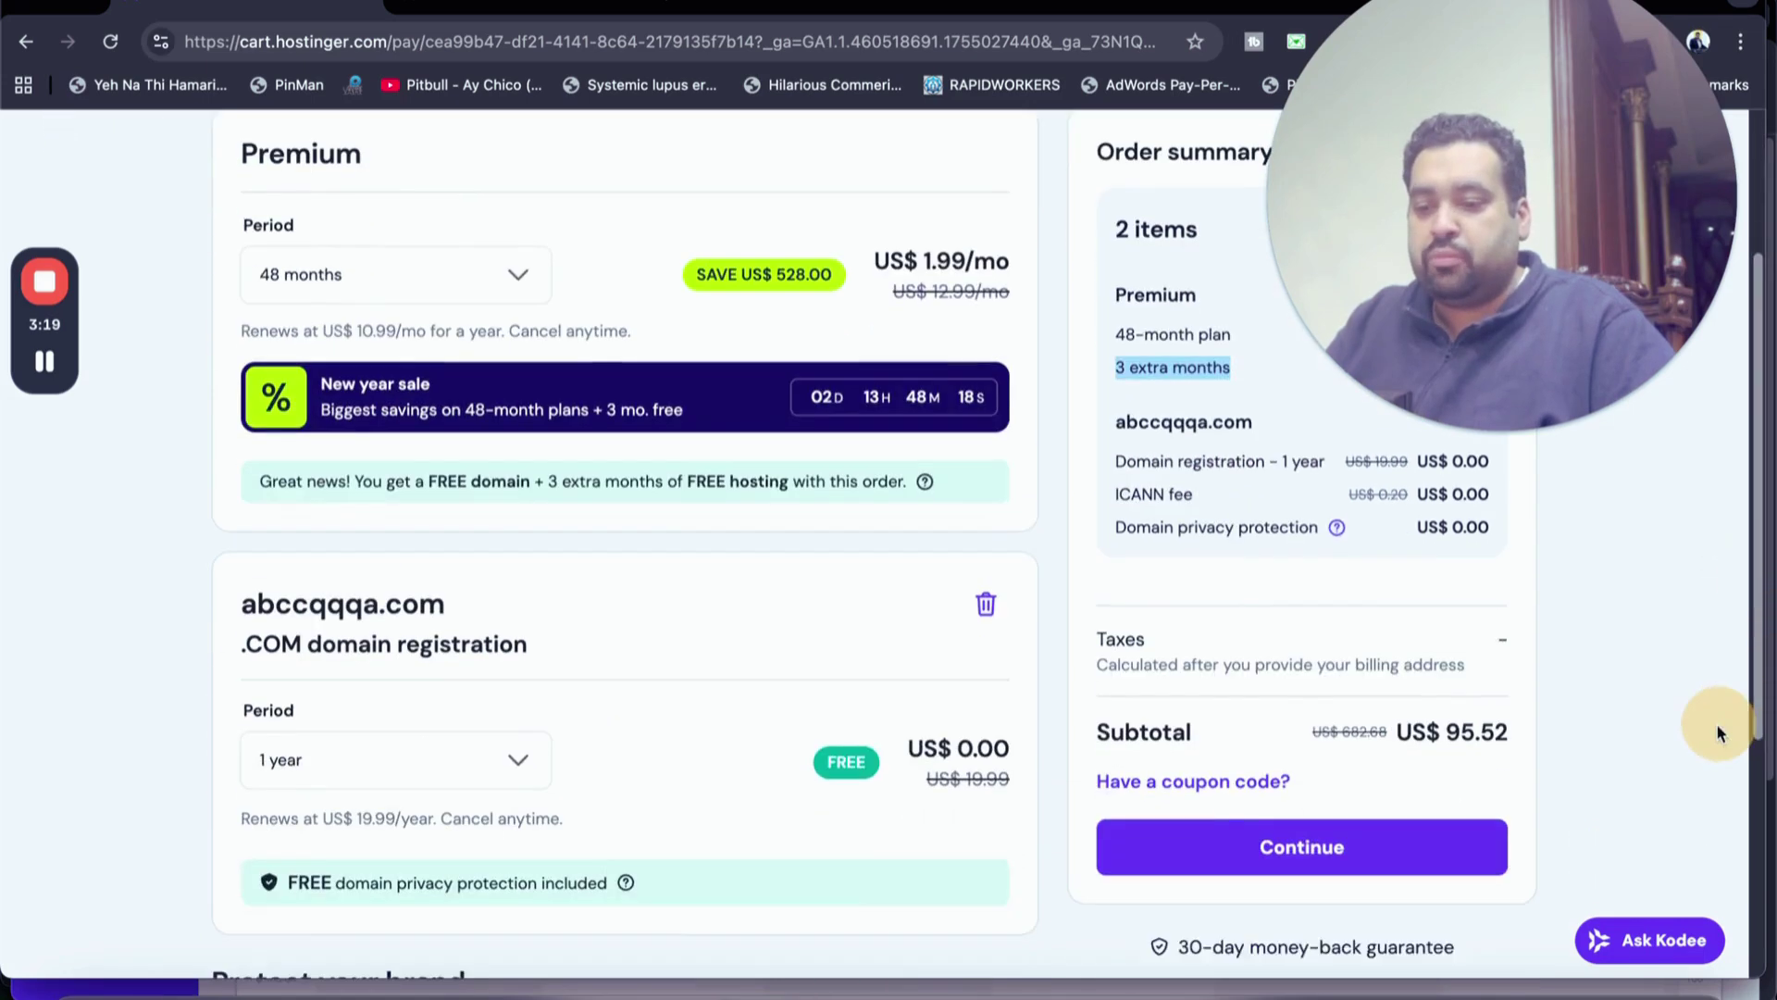
scroll(1355, 747, down, 1)
Apply coupon ALIRAZAMARKETING for 10% off, bringing the subtotal to US$ 85.97.
click(1258, 757)
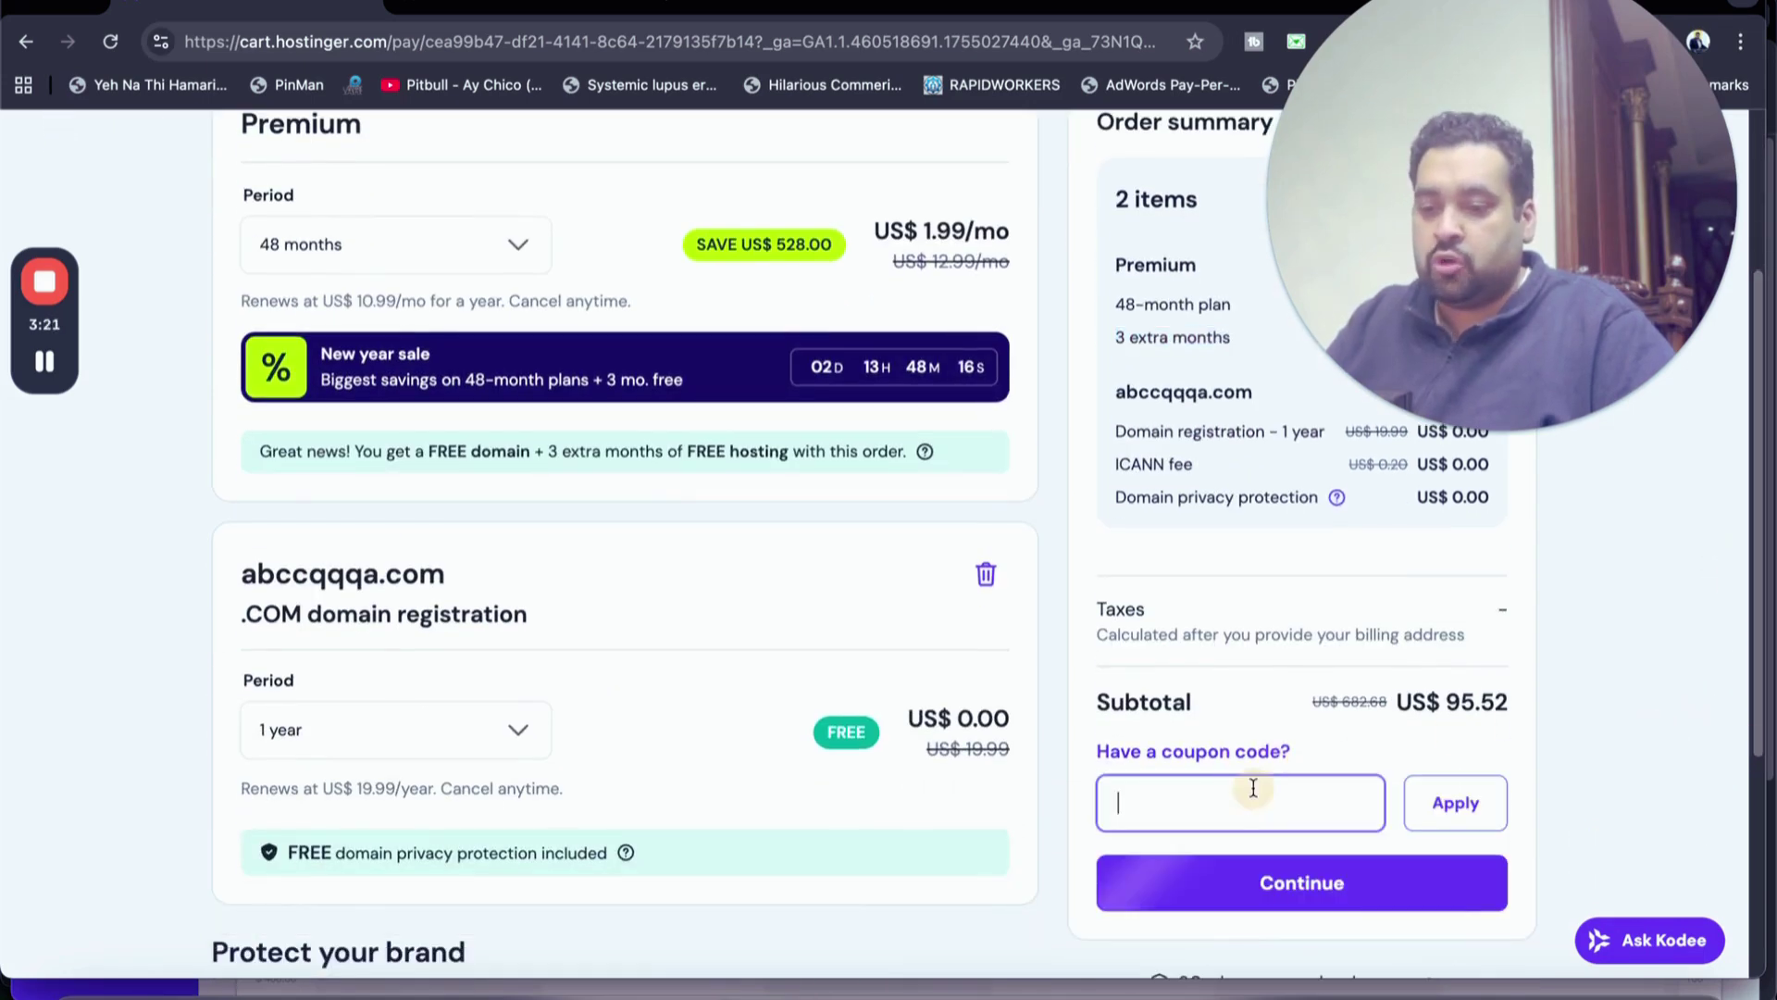
text(A)
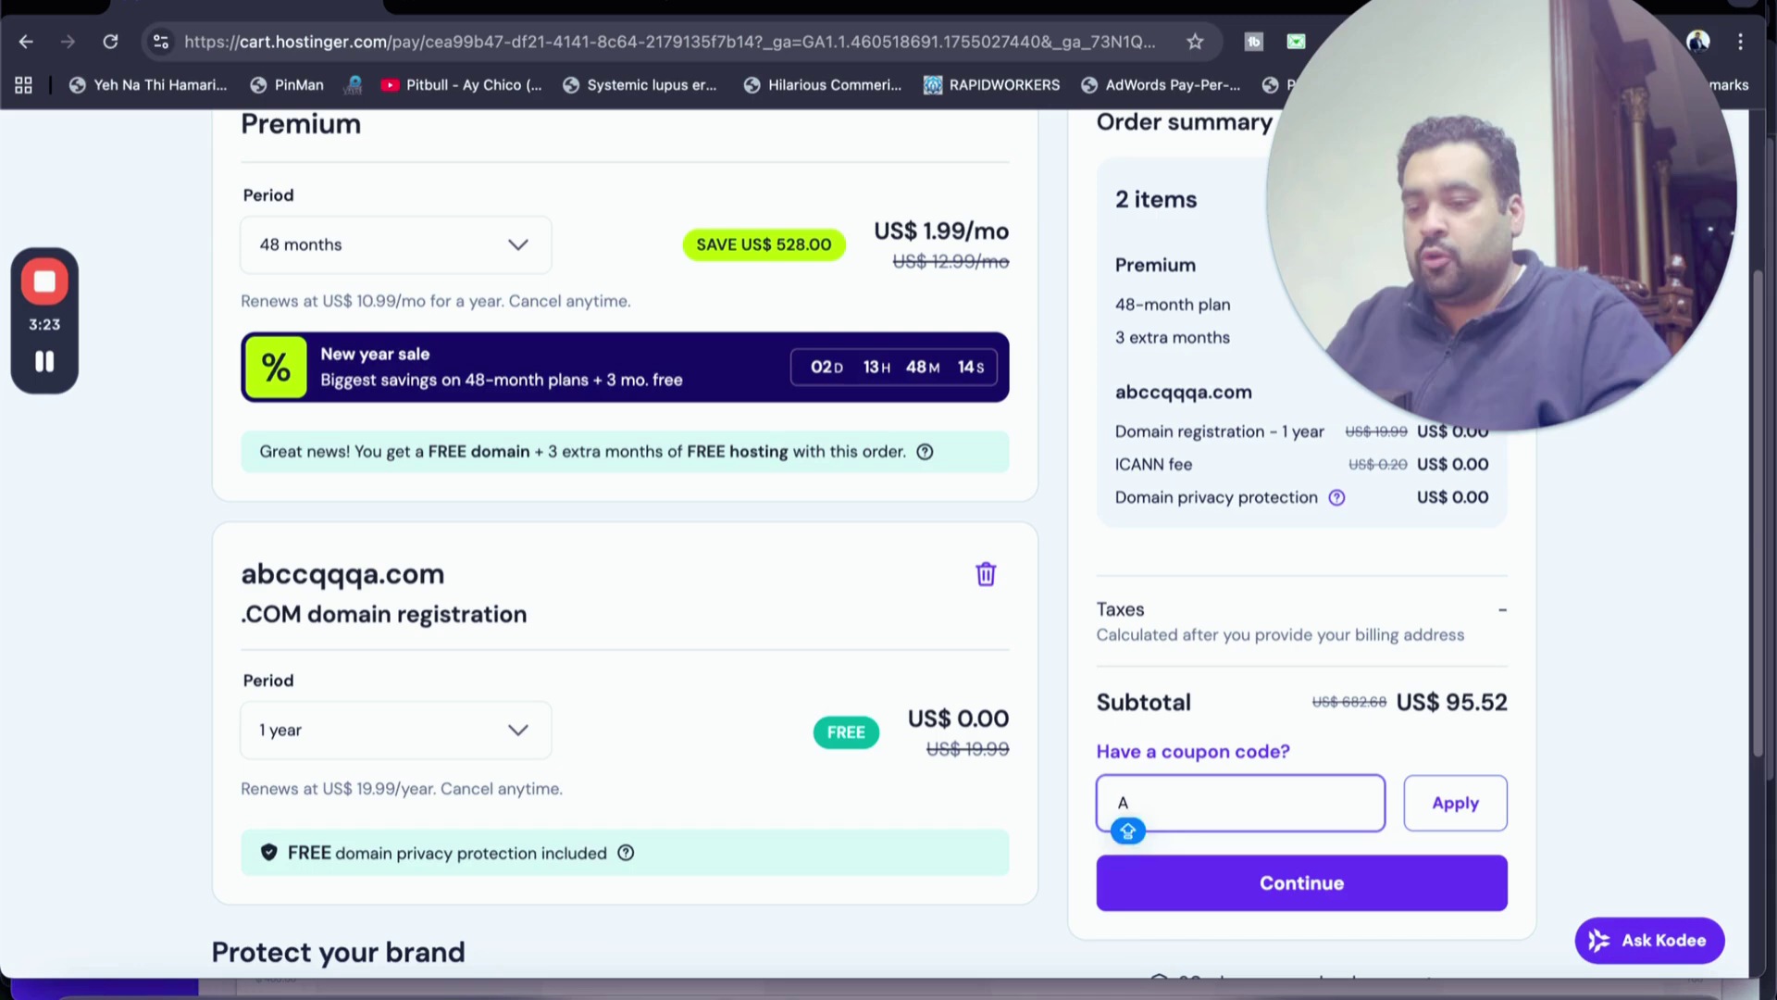
text(LIRAZAMARKETING)
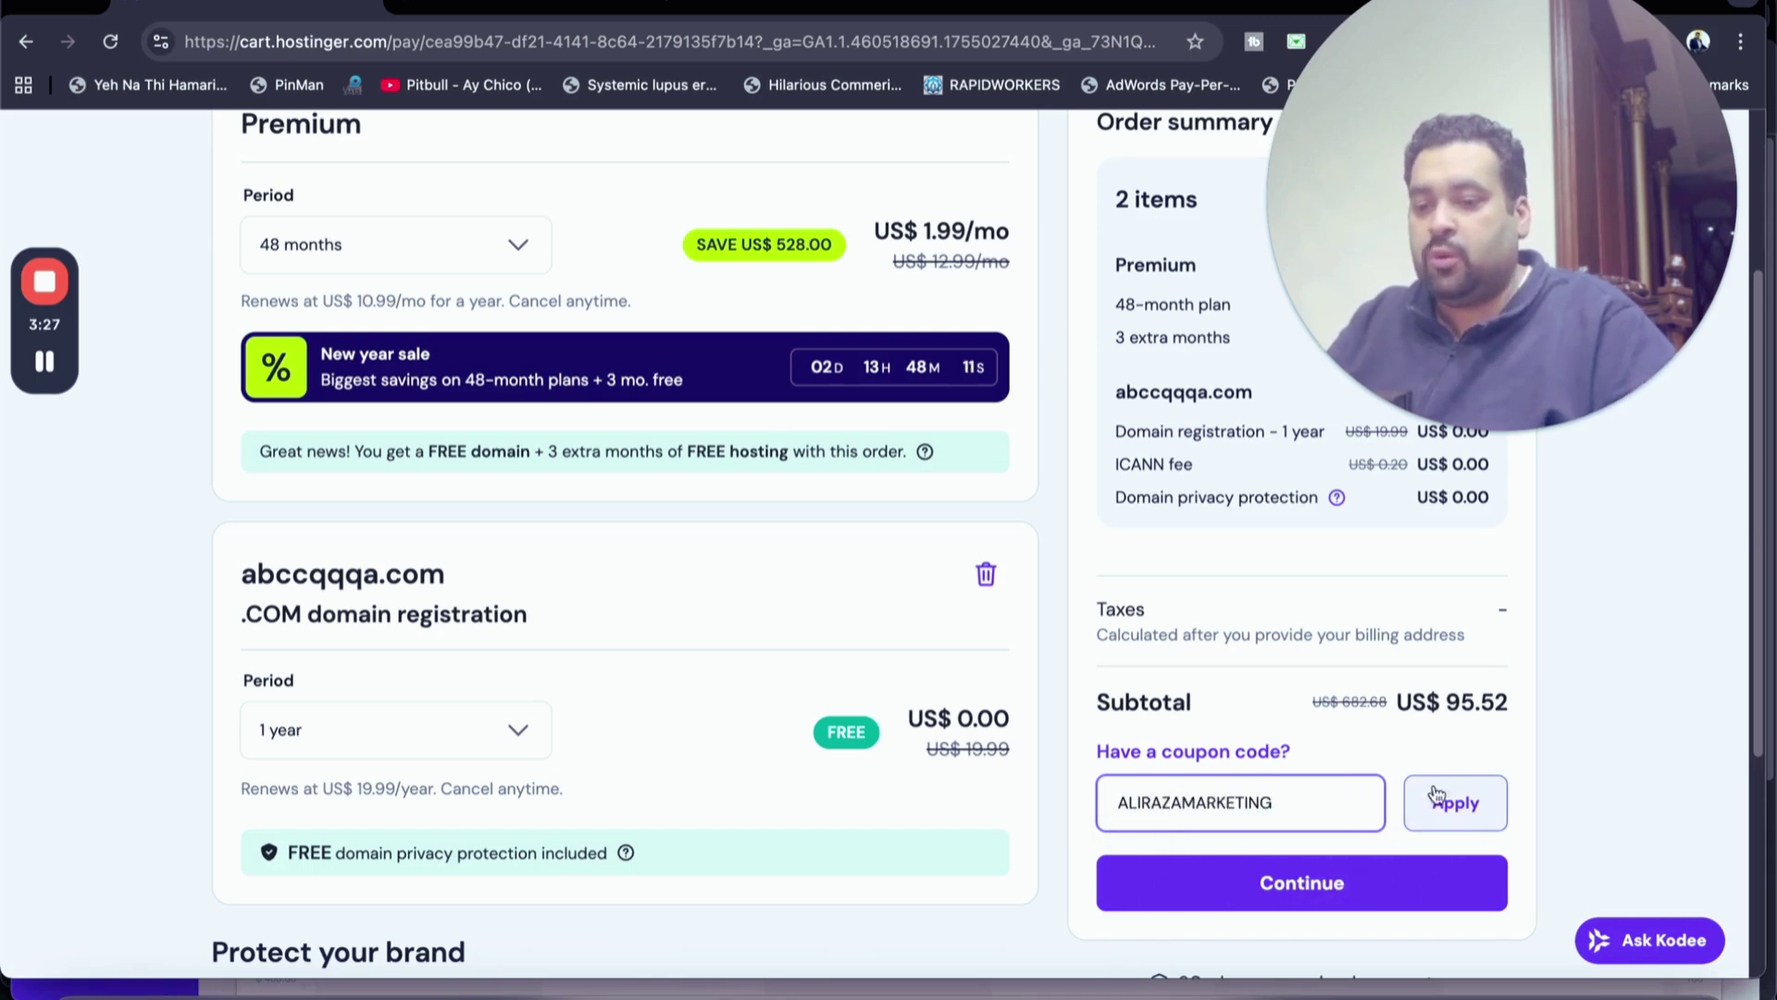
click(1450, 798)
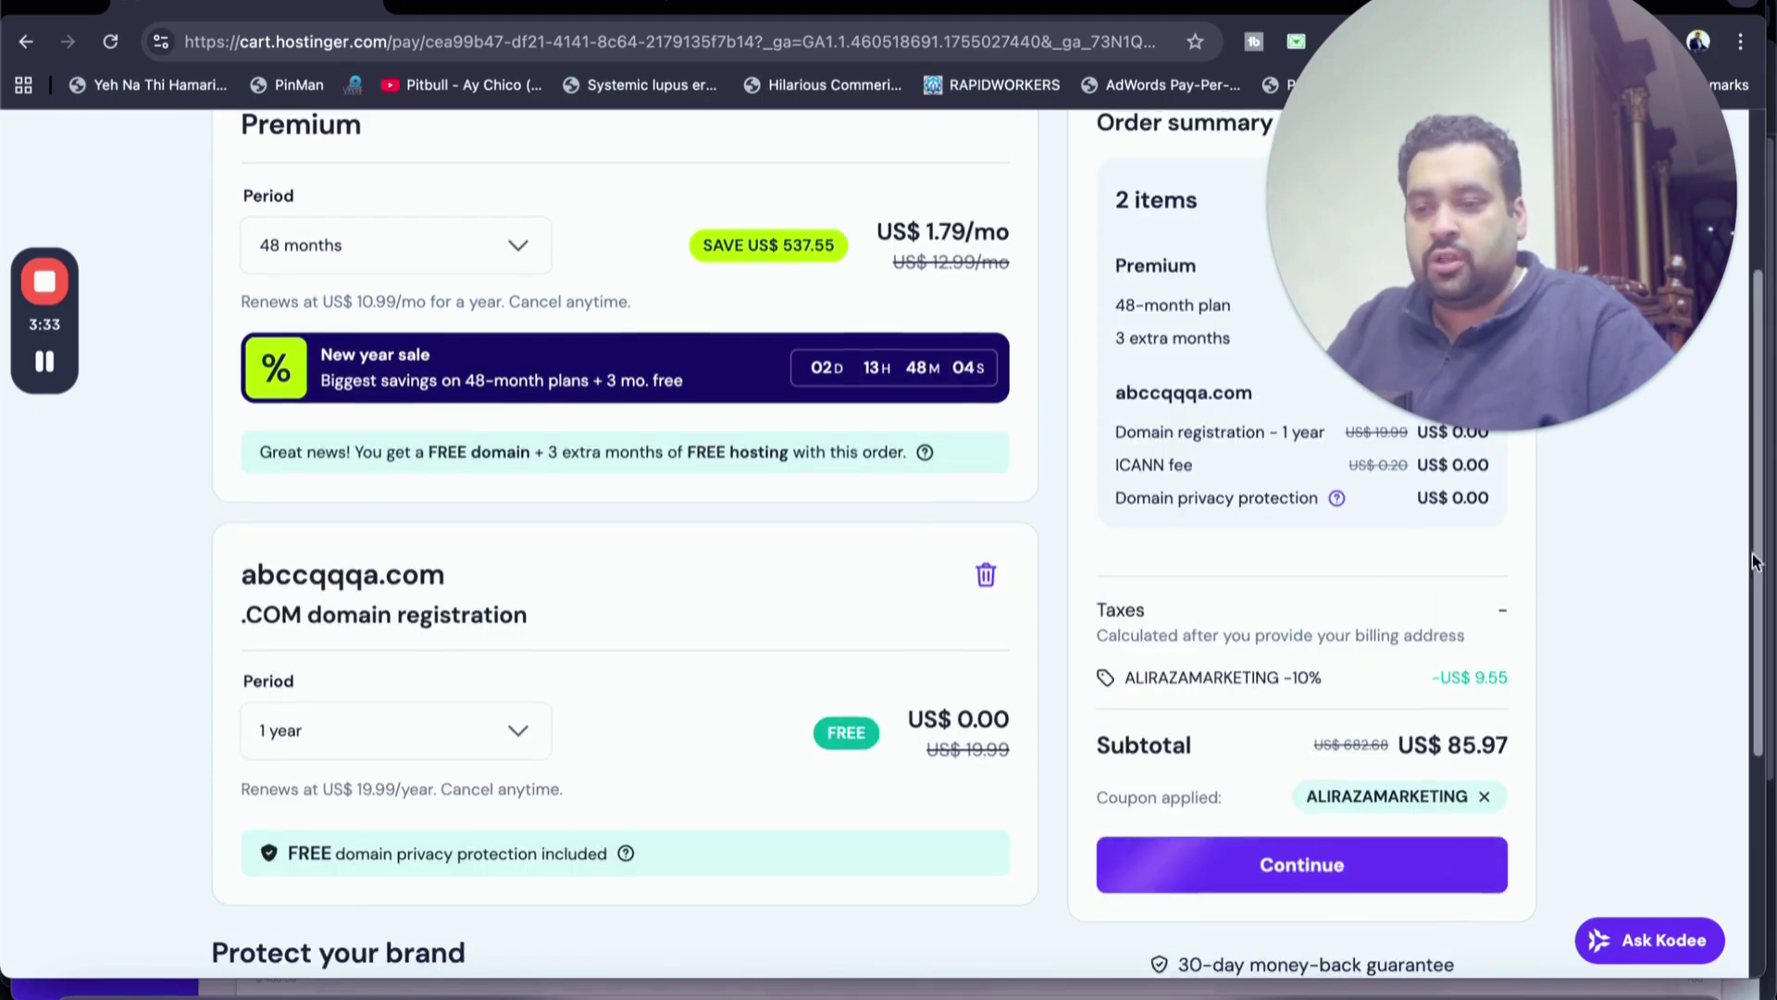
mouse_move(1756, 553)
mouse_down()
mouse_move(1747, 445)
mouse_move(1741, 476)
mouse_up()
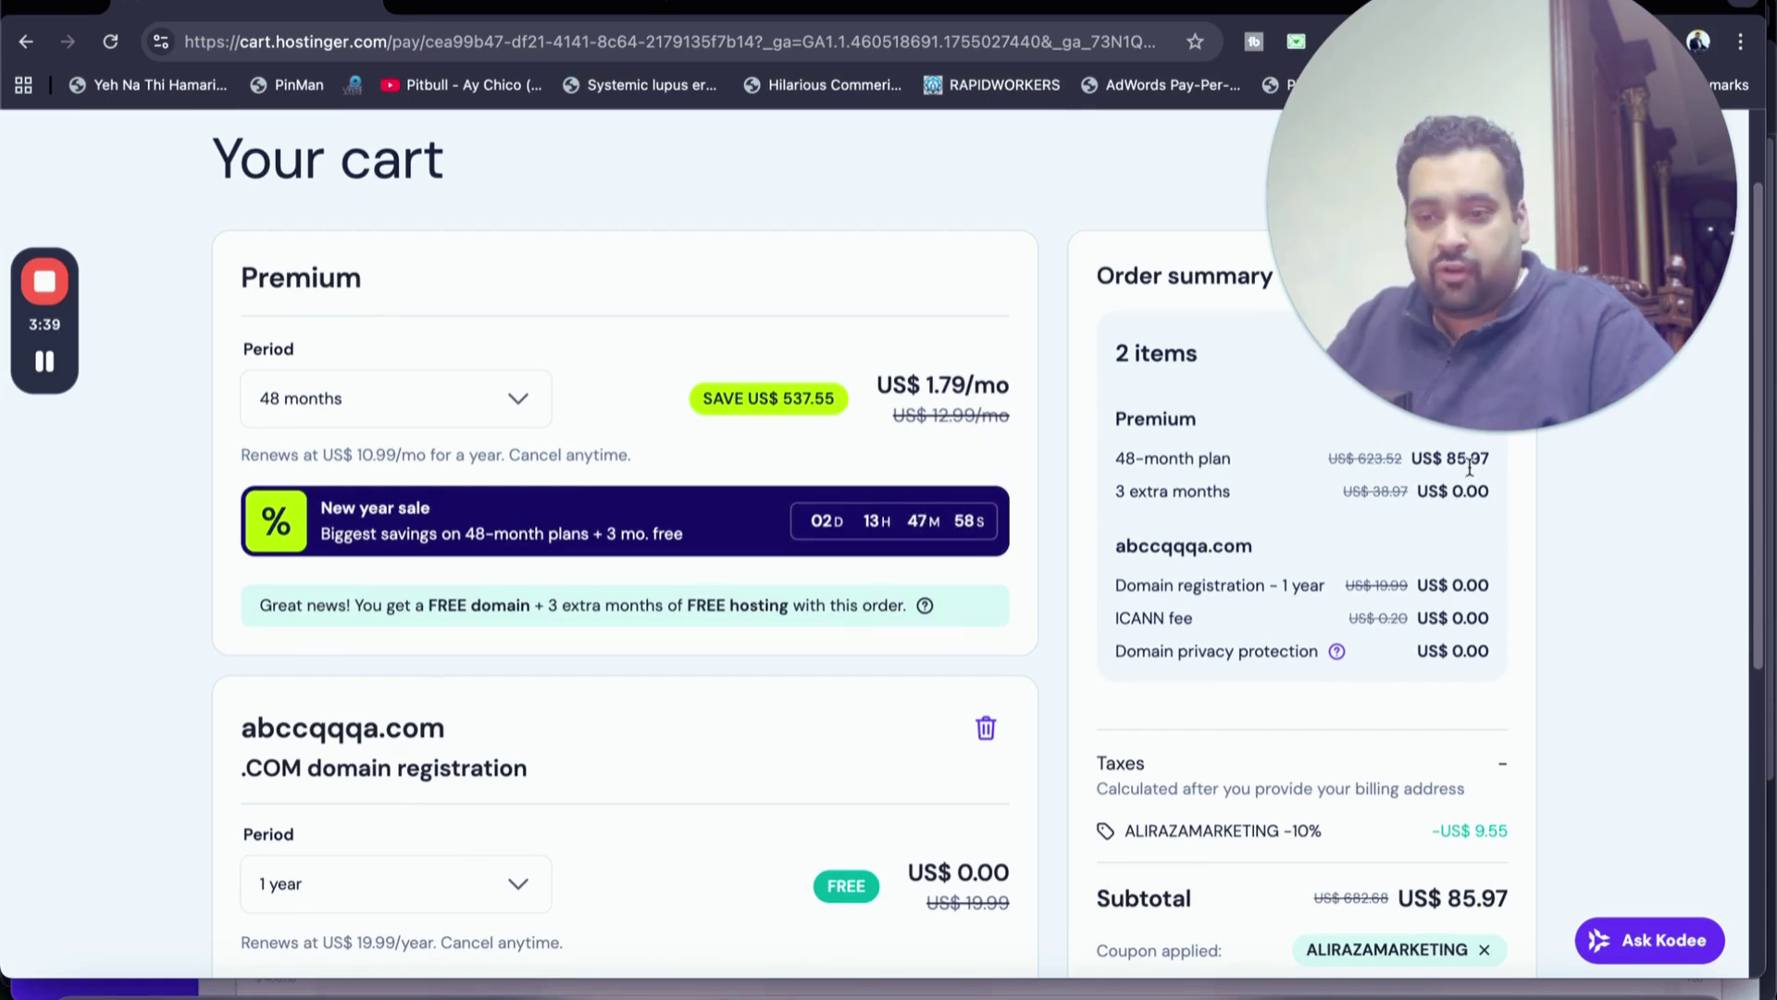
drag(1488, 464, 1342, 458)
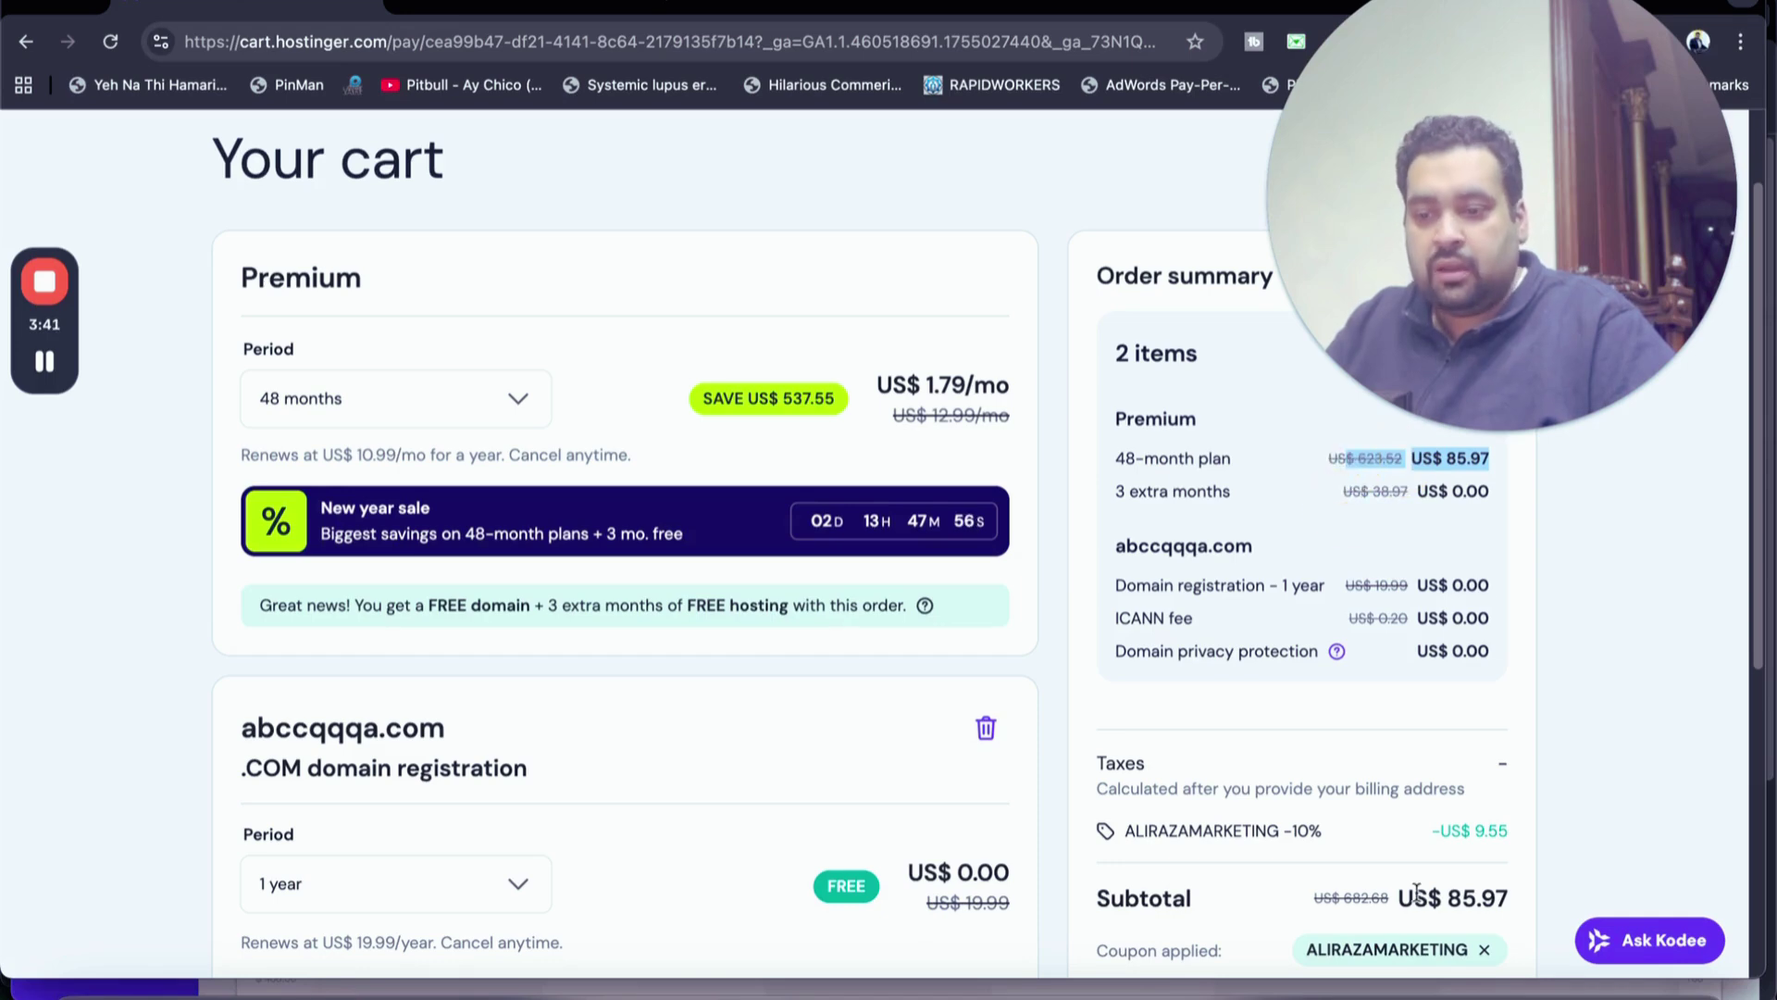
drag(1506, 830, 1163, 823)
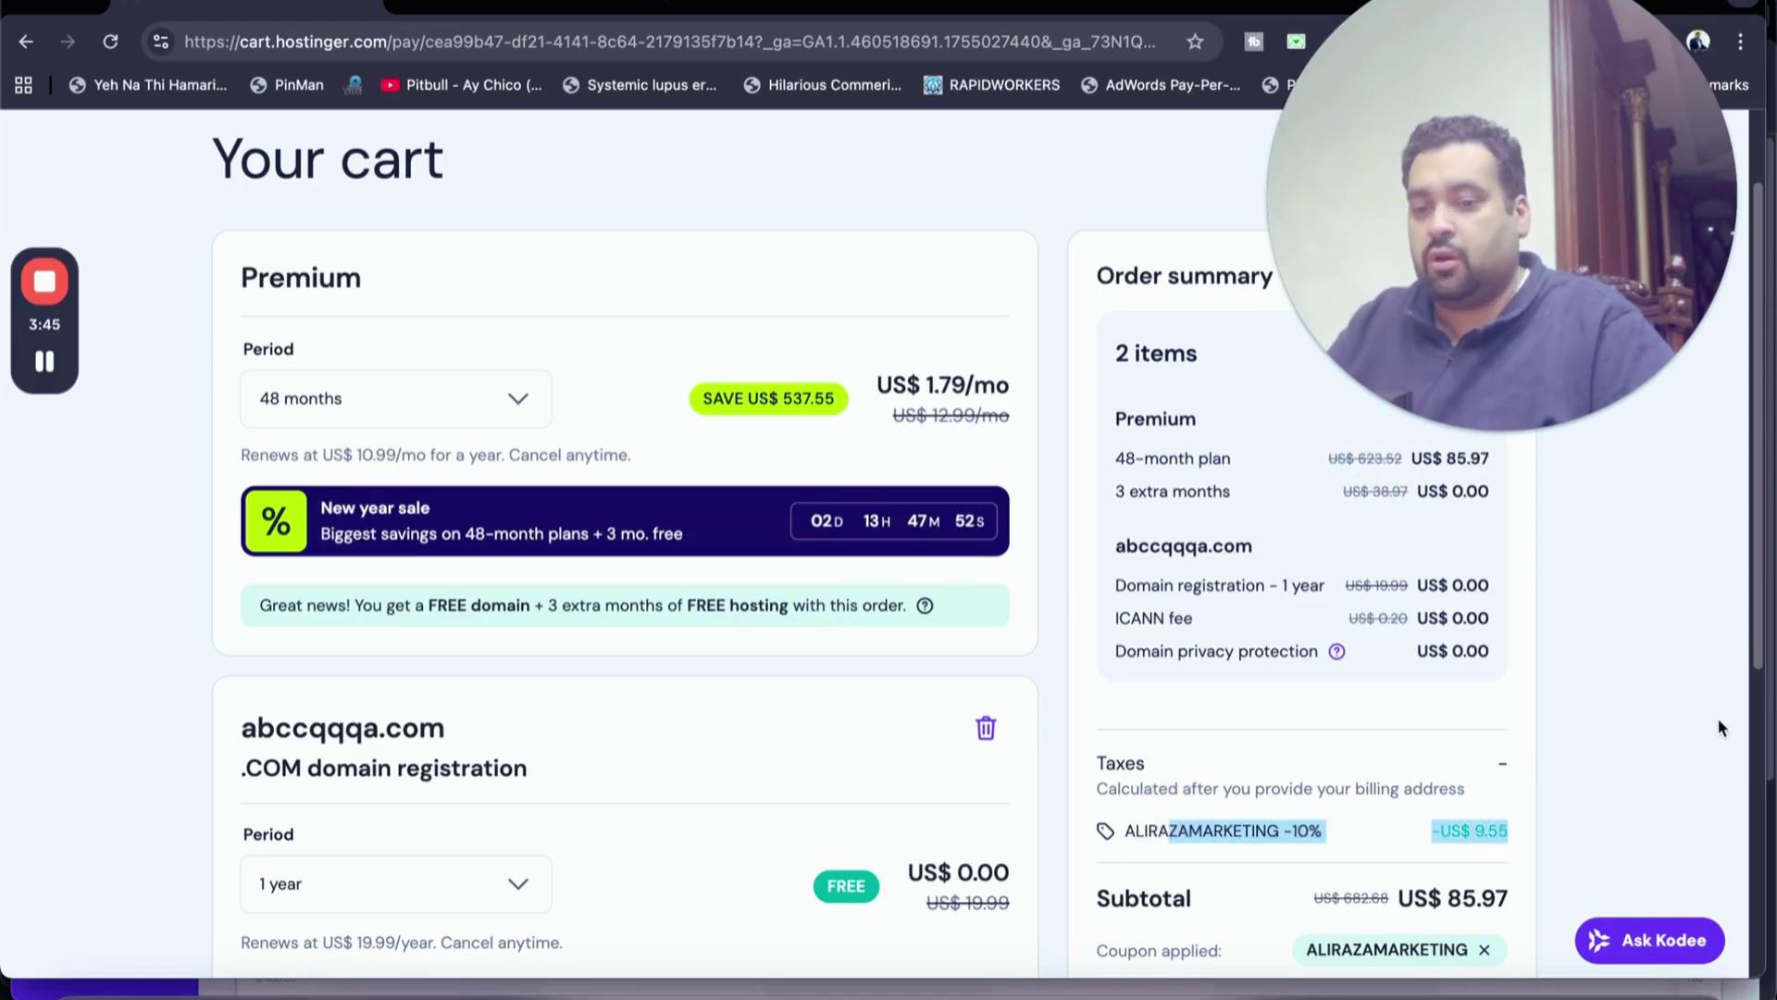
scroll(1736, 709, down, 1)
scroll(1686, 826, down, 3)
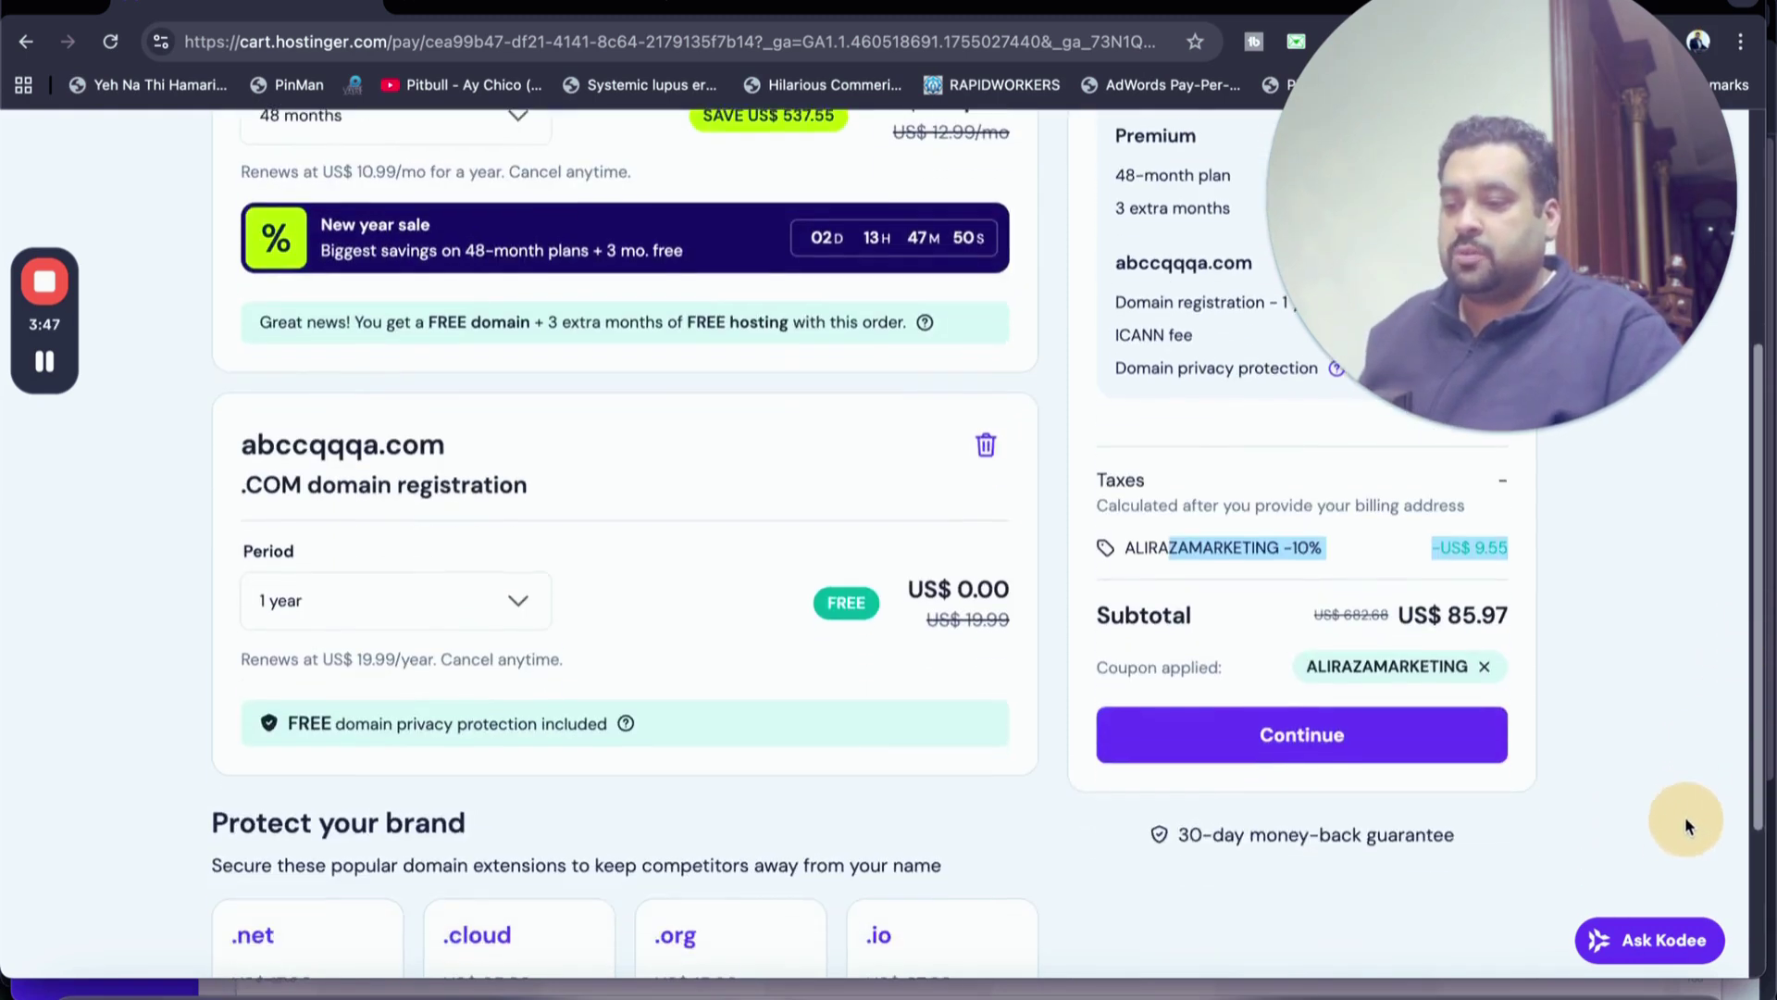
scroll(1666, 862, down, 1)
scroll(1648, 893, up, 1)
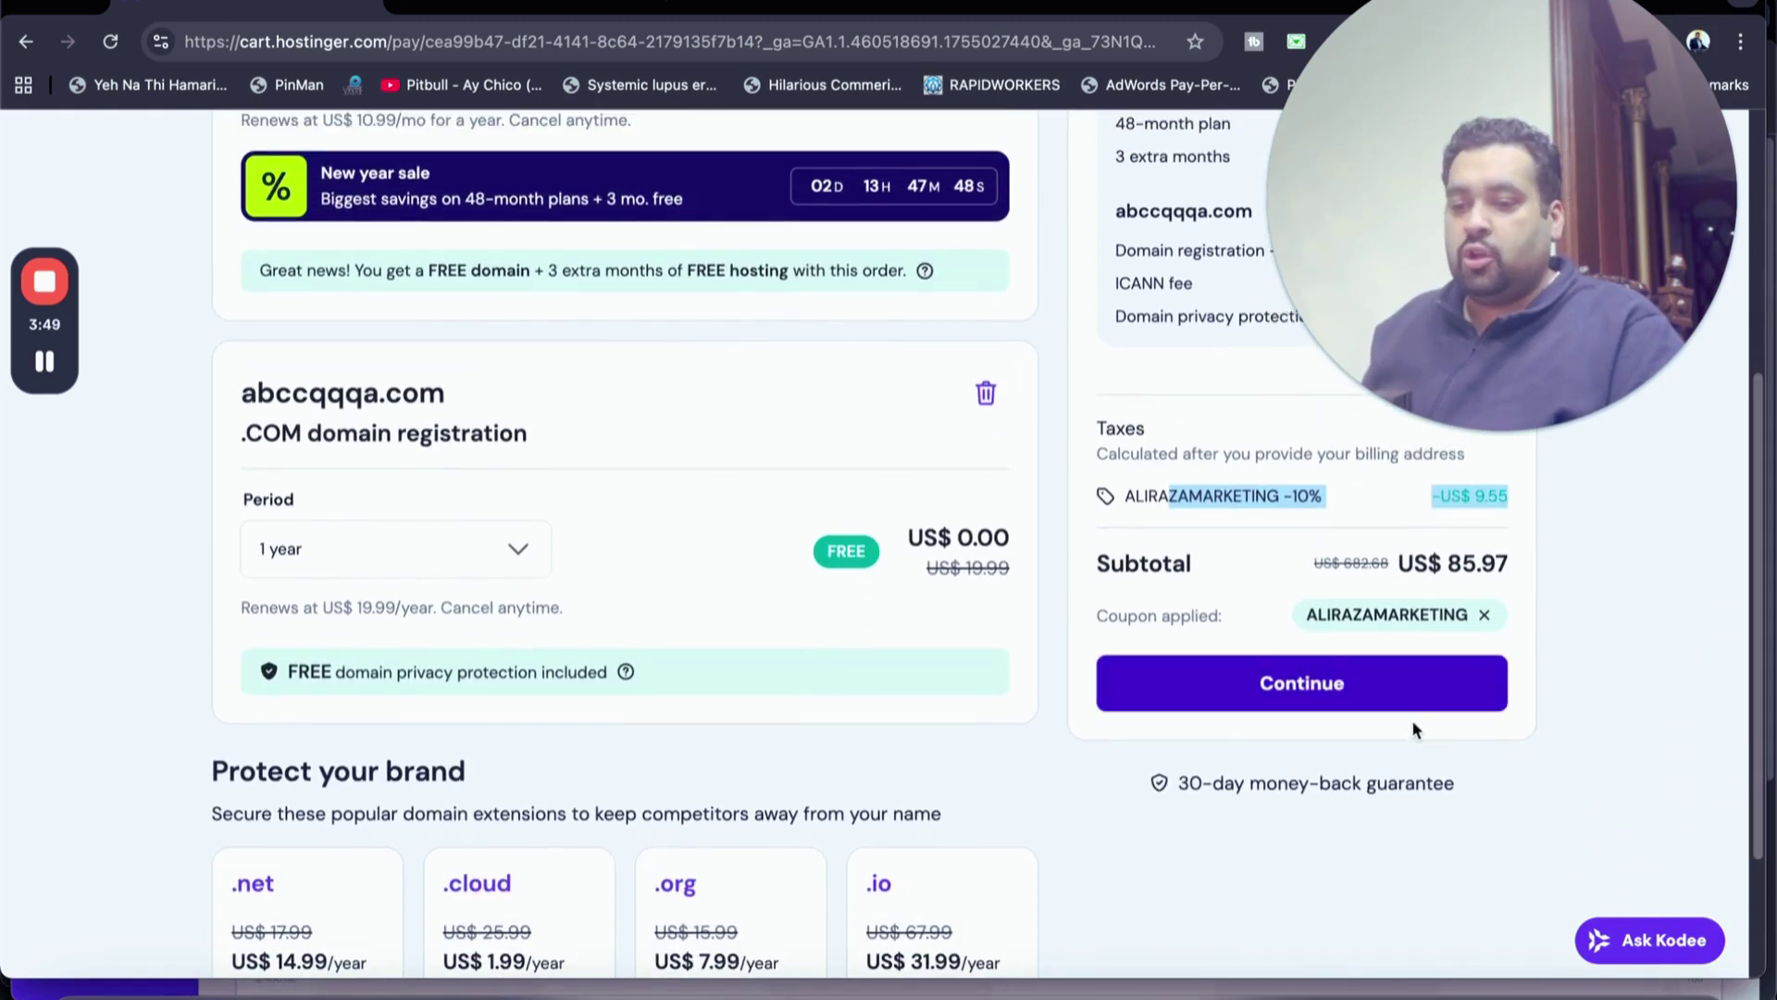
drag(1487, 794, 1166, 783)
Proceed to checkout and submit the United Arab Emirates billing address.
click(1257, 684)
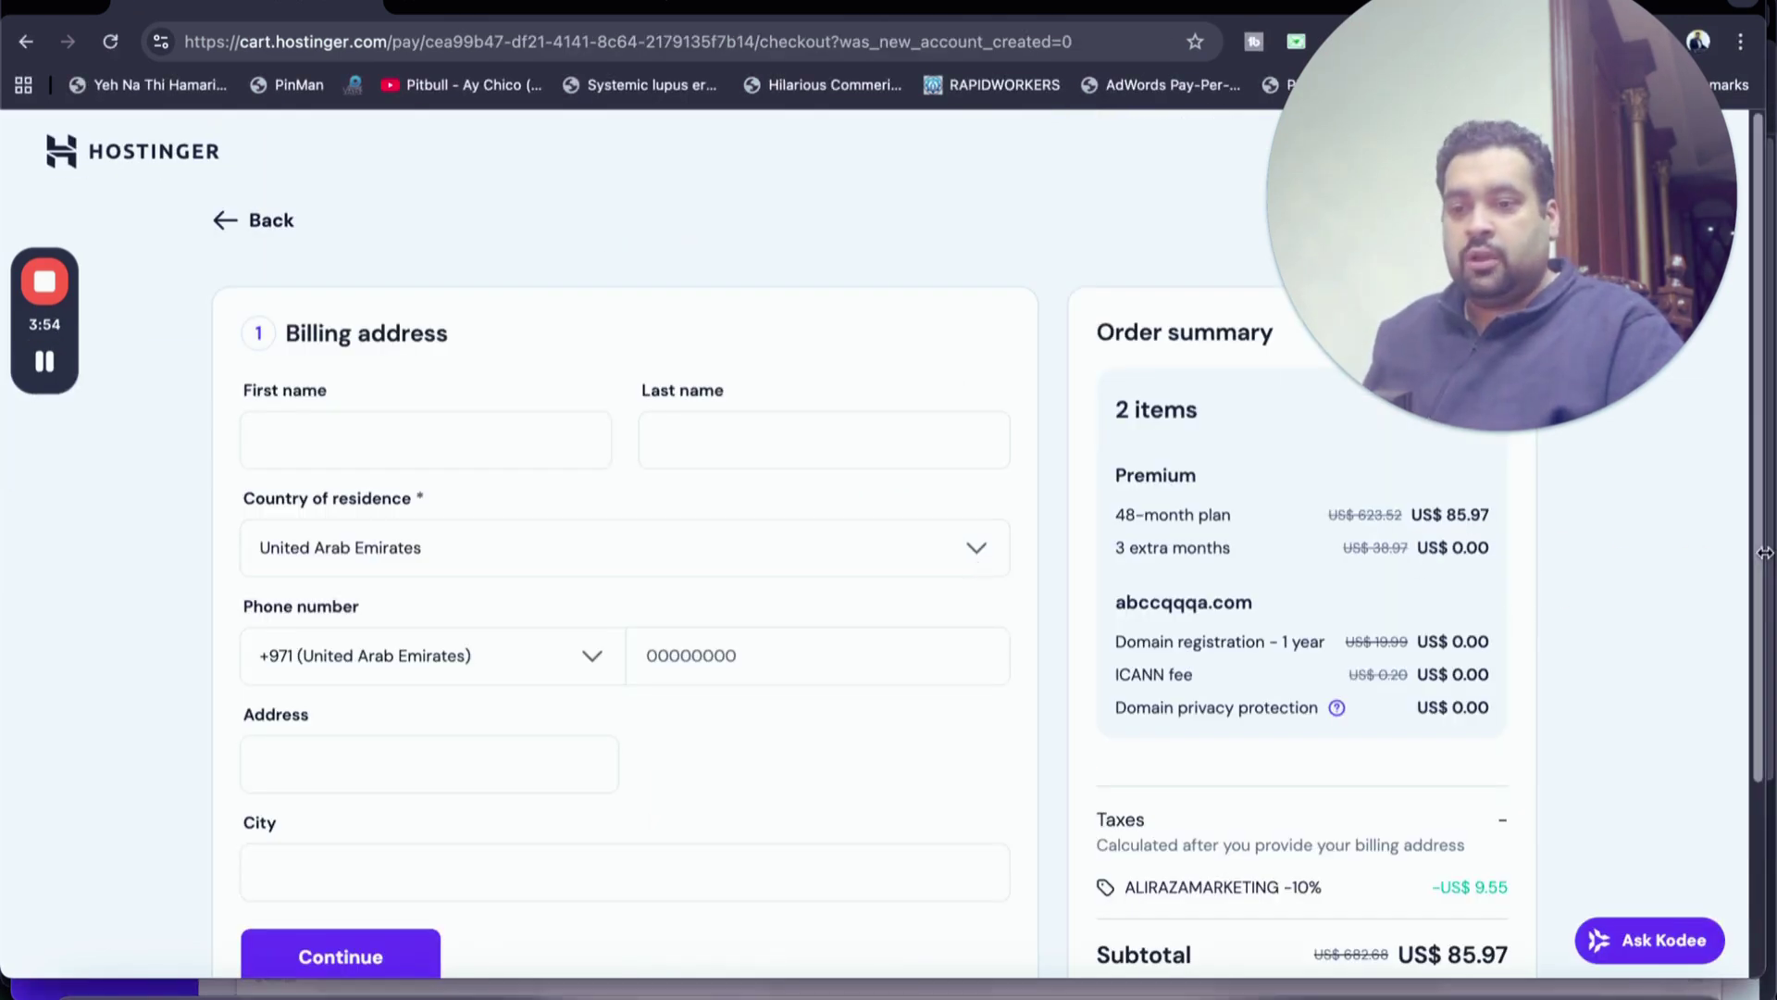
scroll(1736, 668, down, 2)
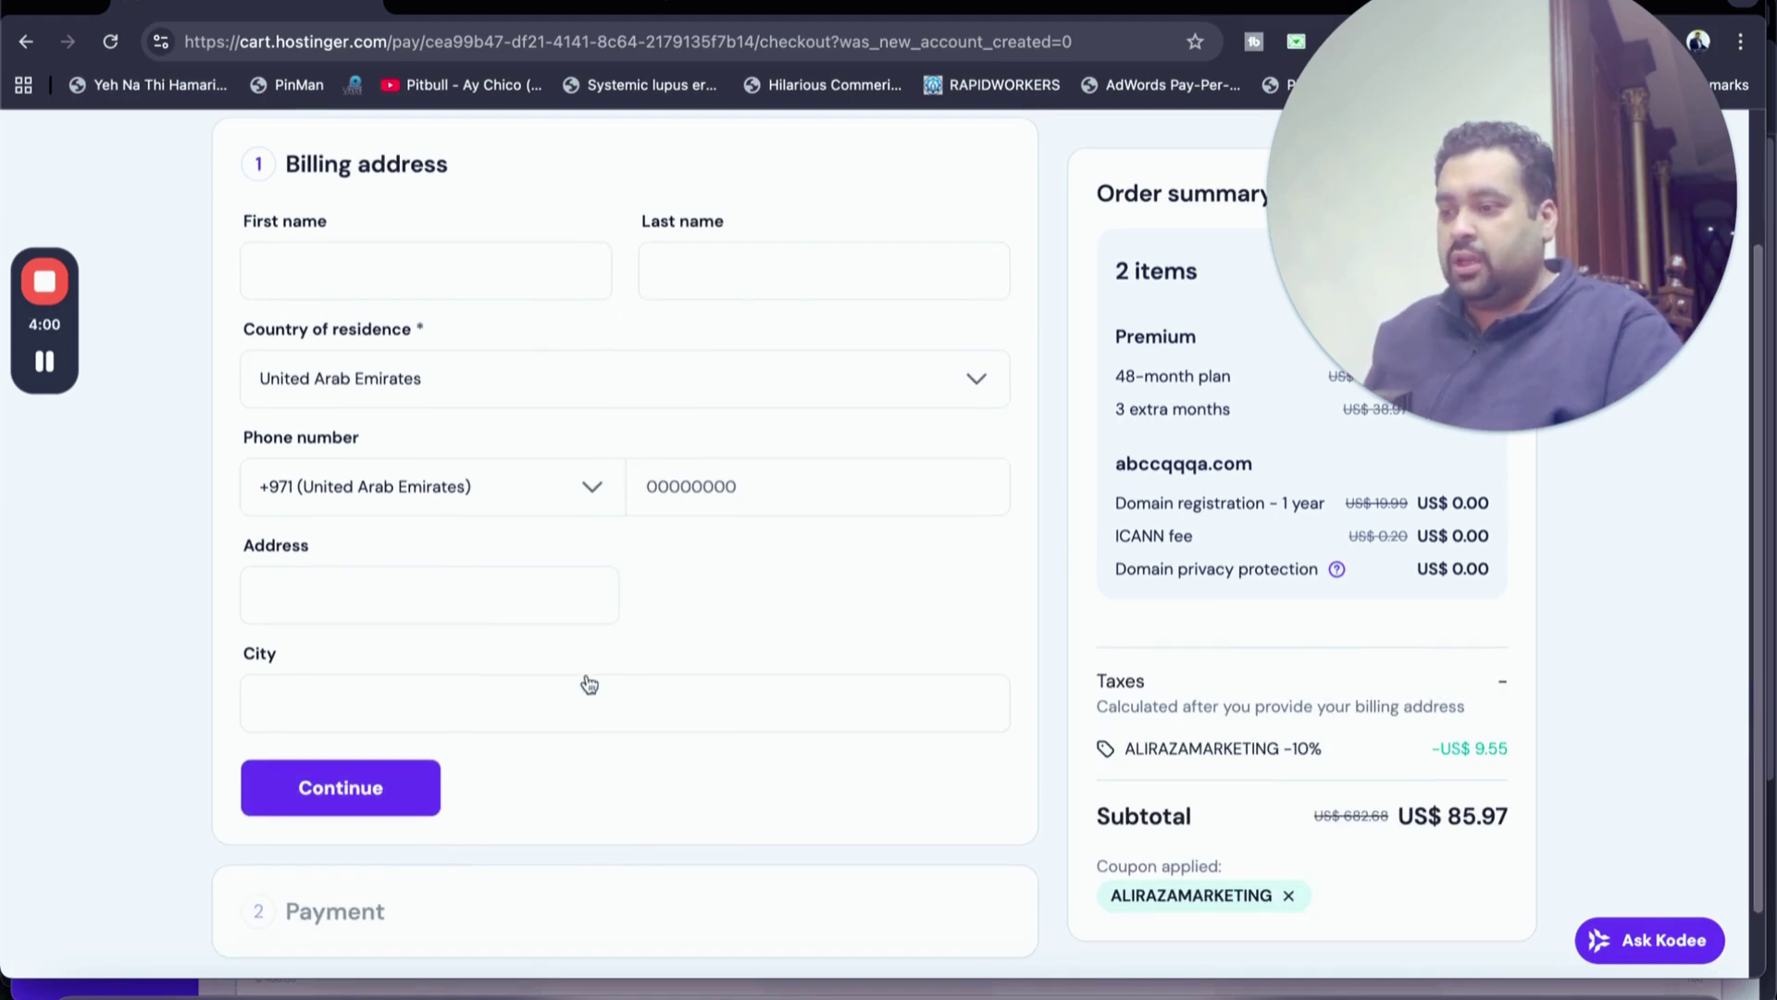
click(418, 800)
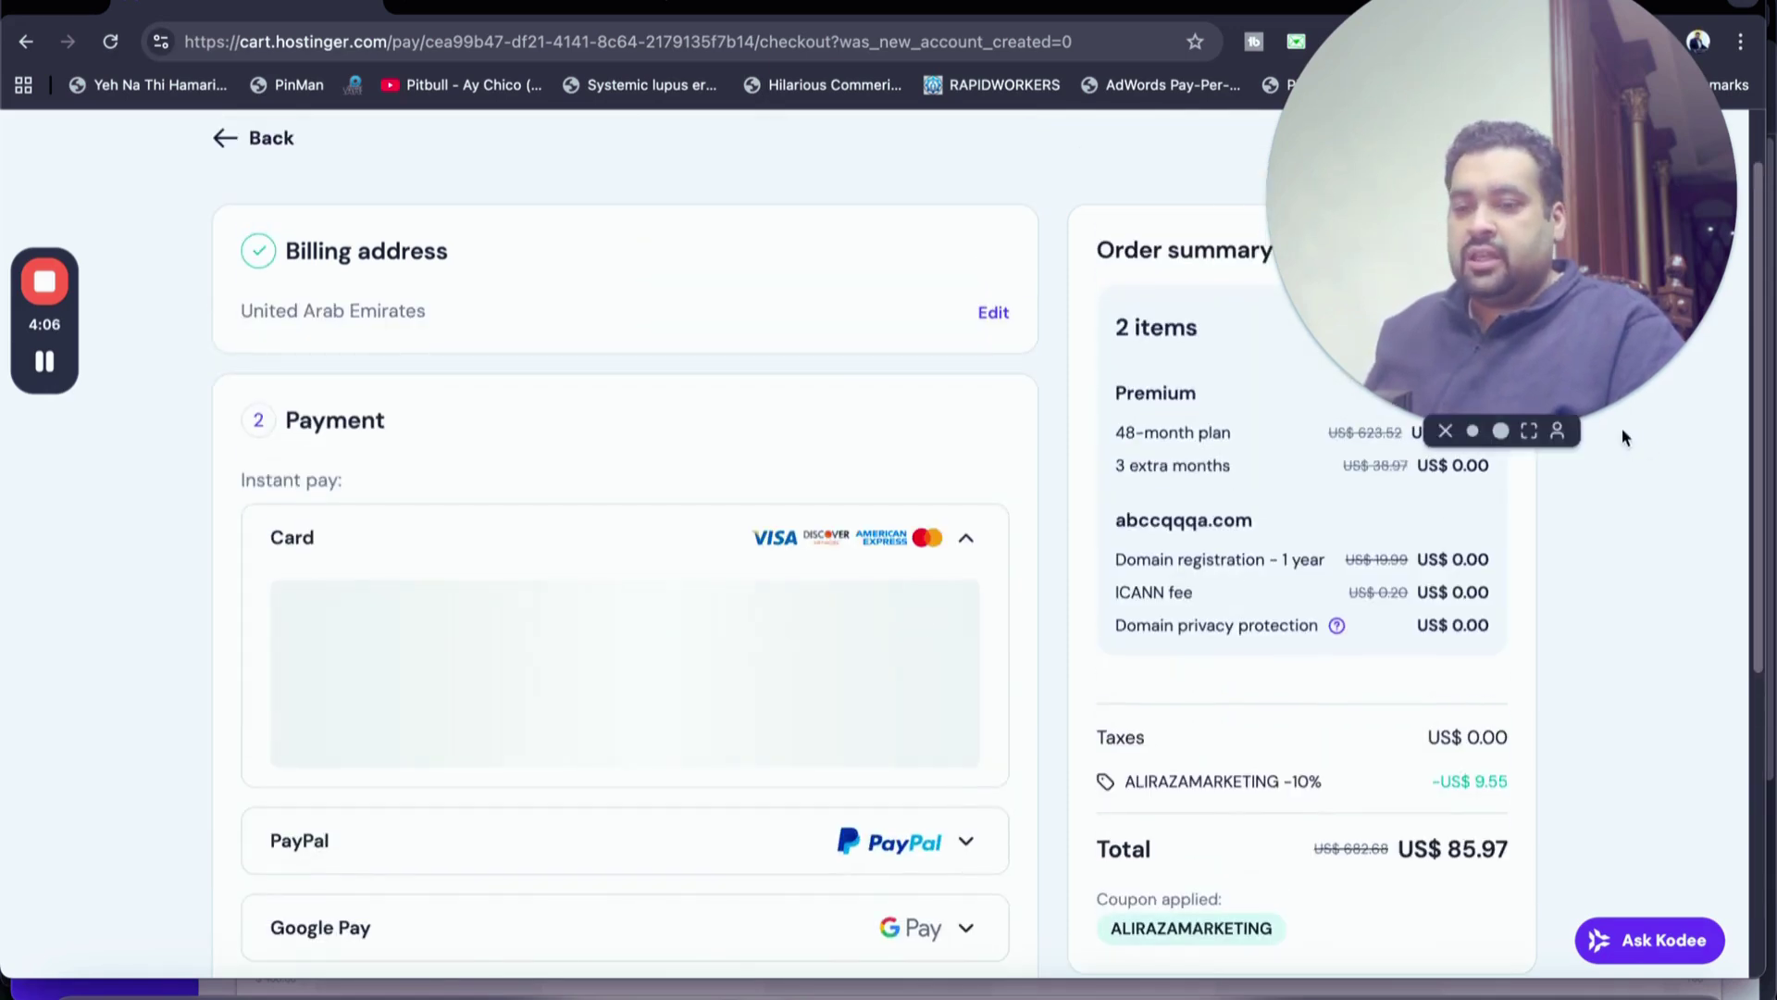
drag(1743, 549, 1745, 631)
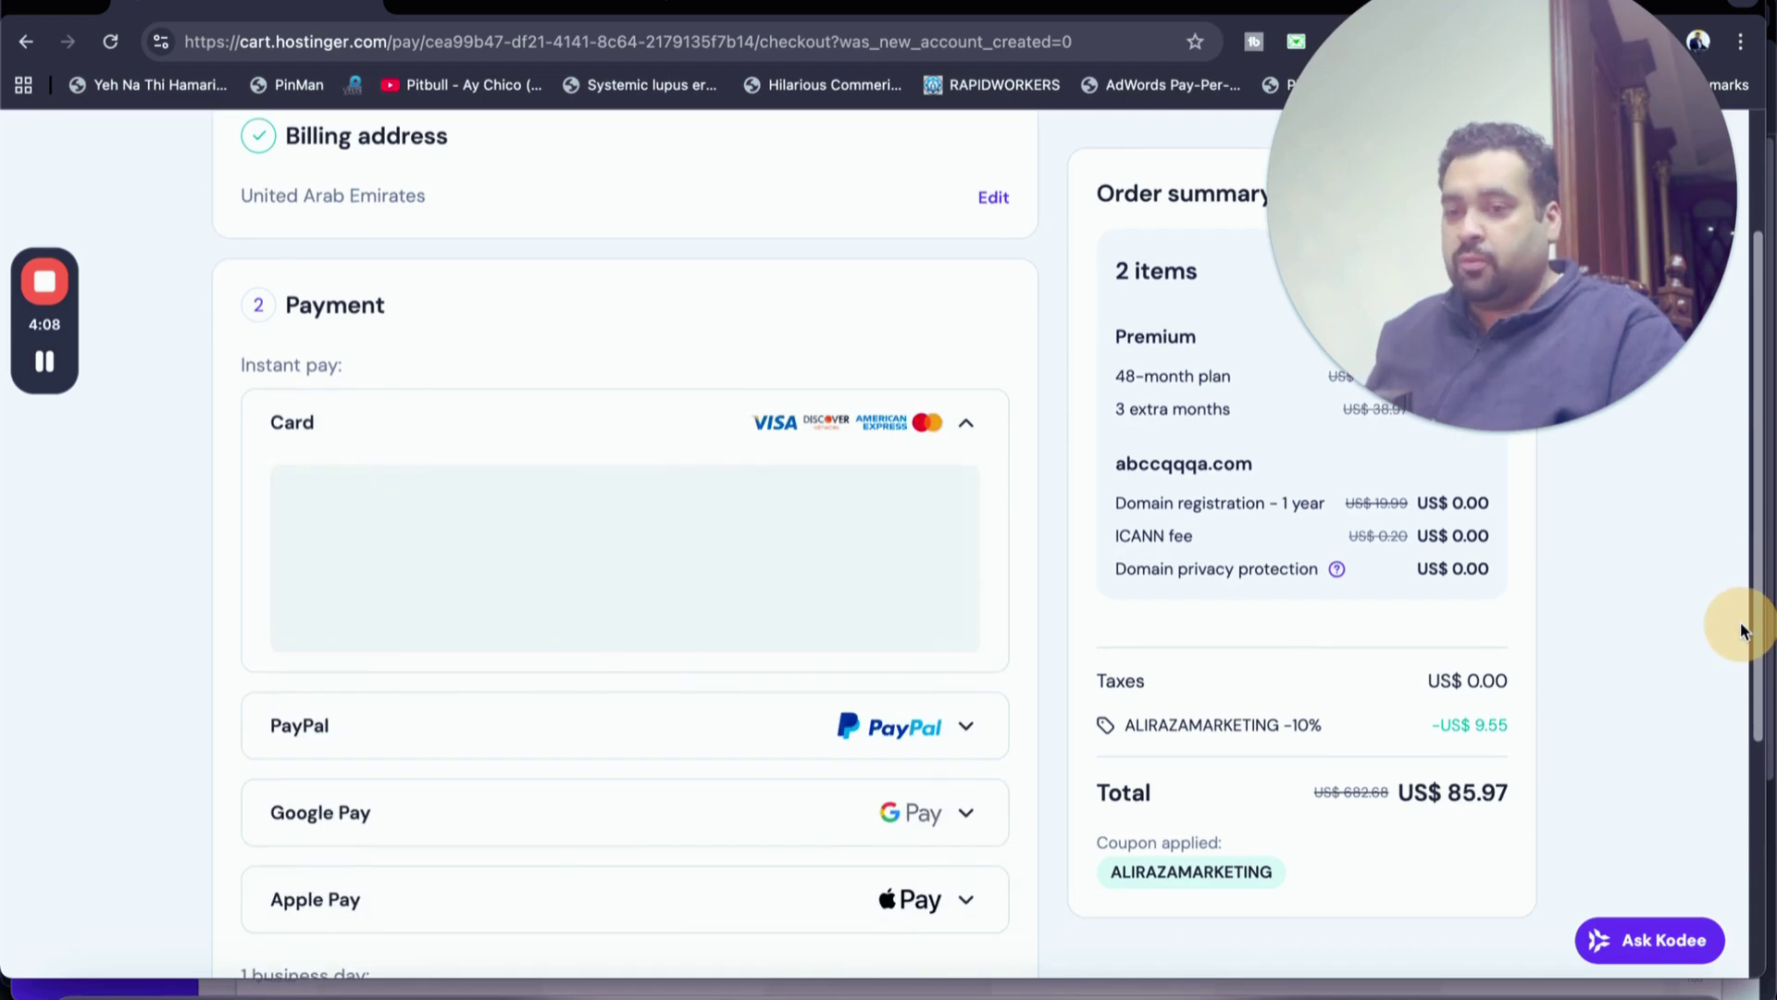
scroll(1682, 732, down, 3)
scroll(1629, 826, down, 2)
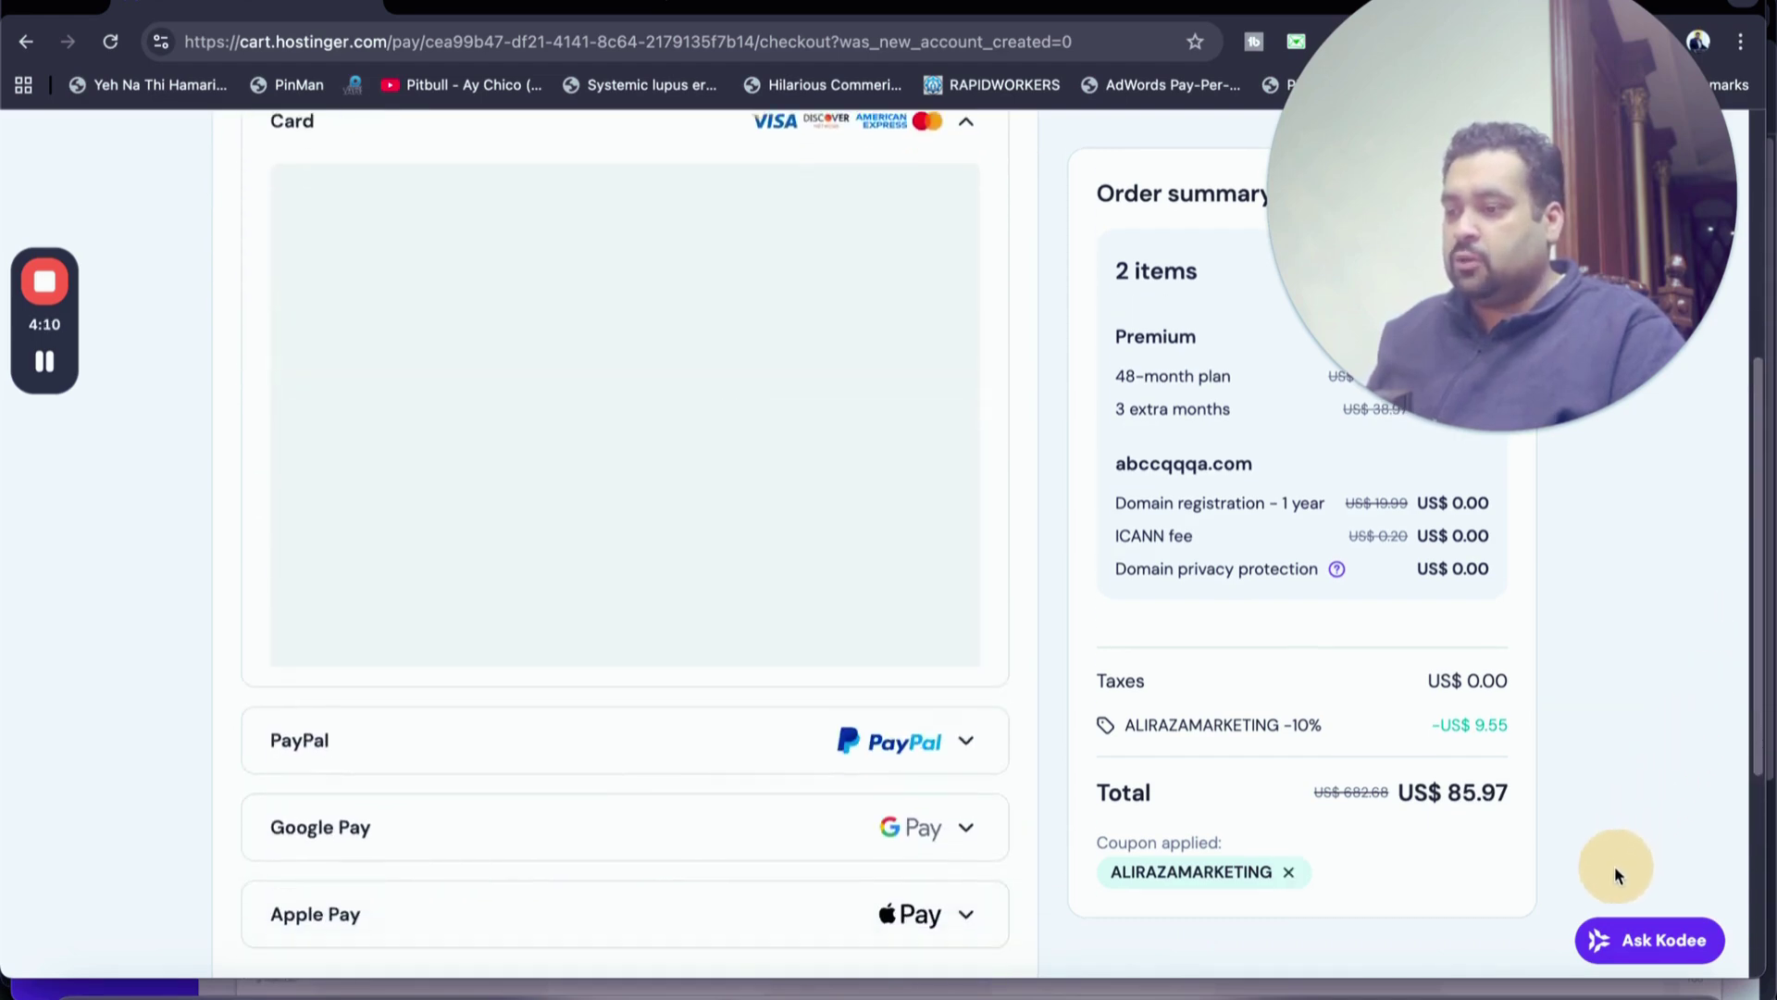
scroll(1596, 902, down, 2)
scroll(1666, 833, up, 2)
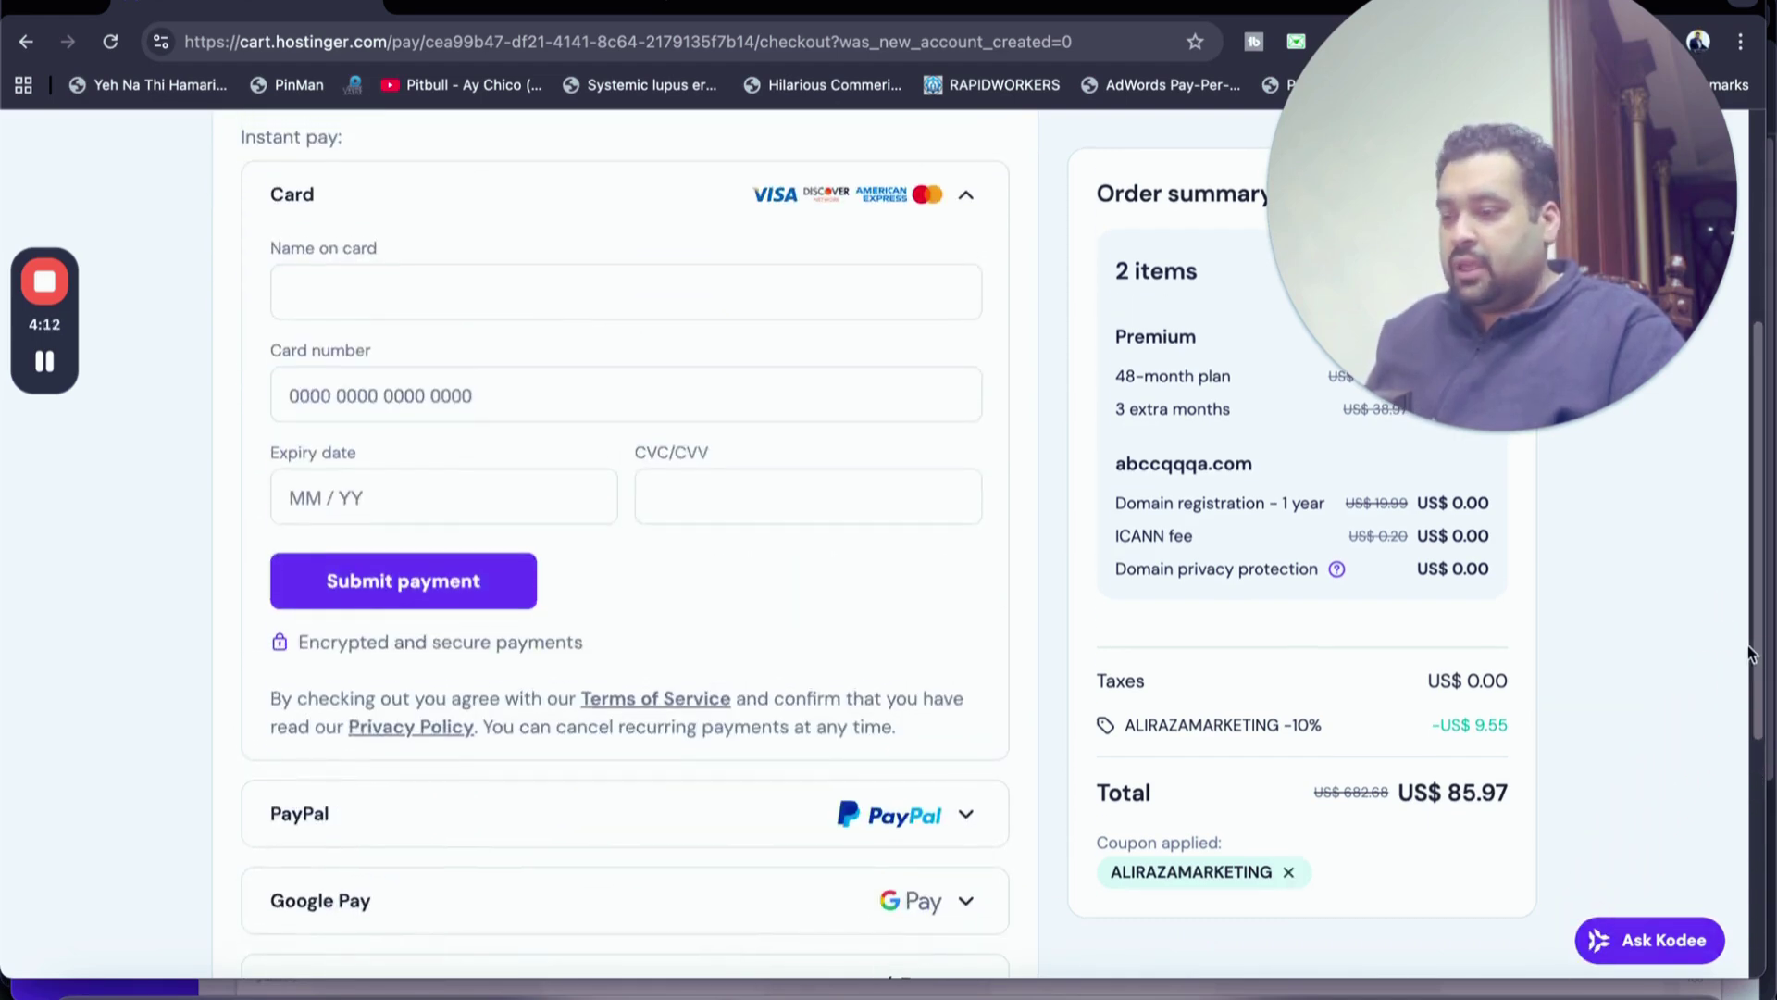
drag(1749, 705, 1748, 940)
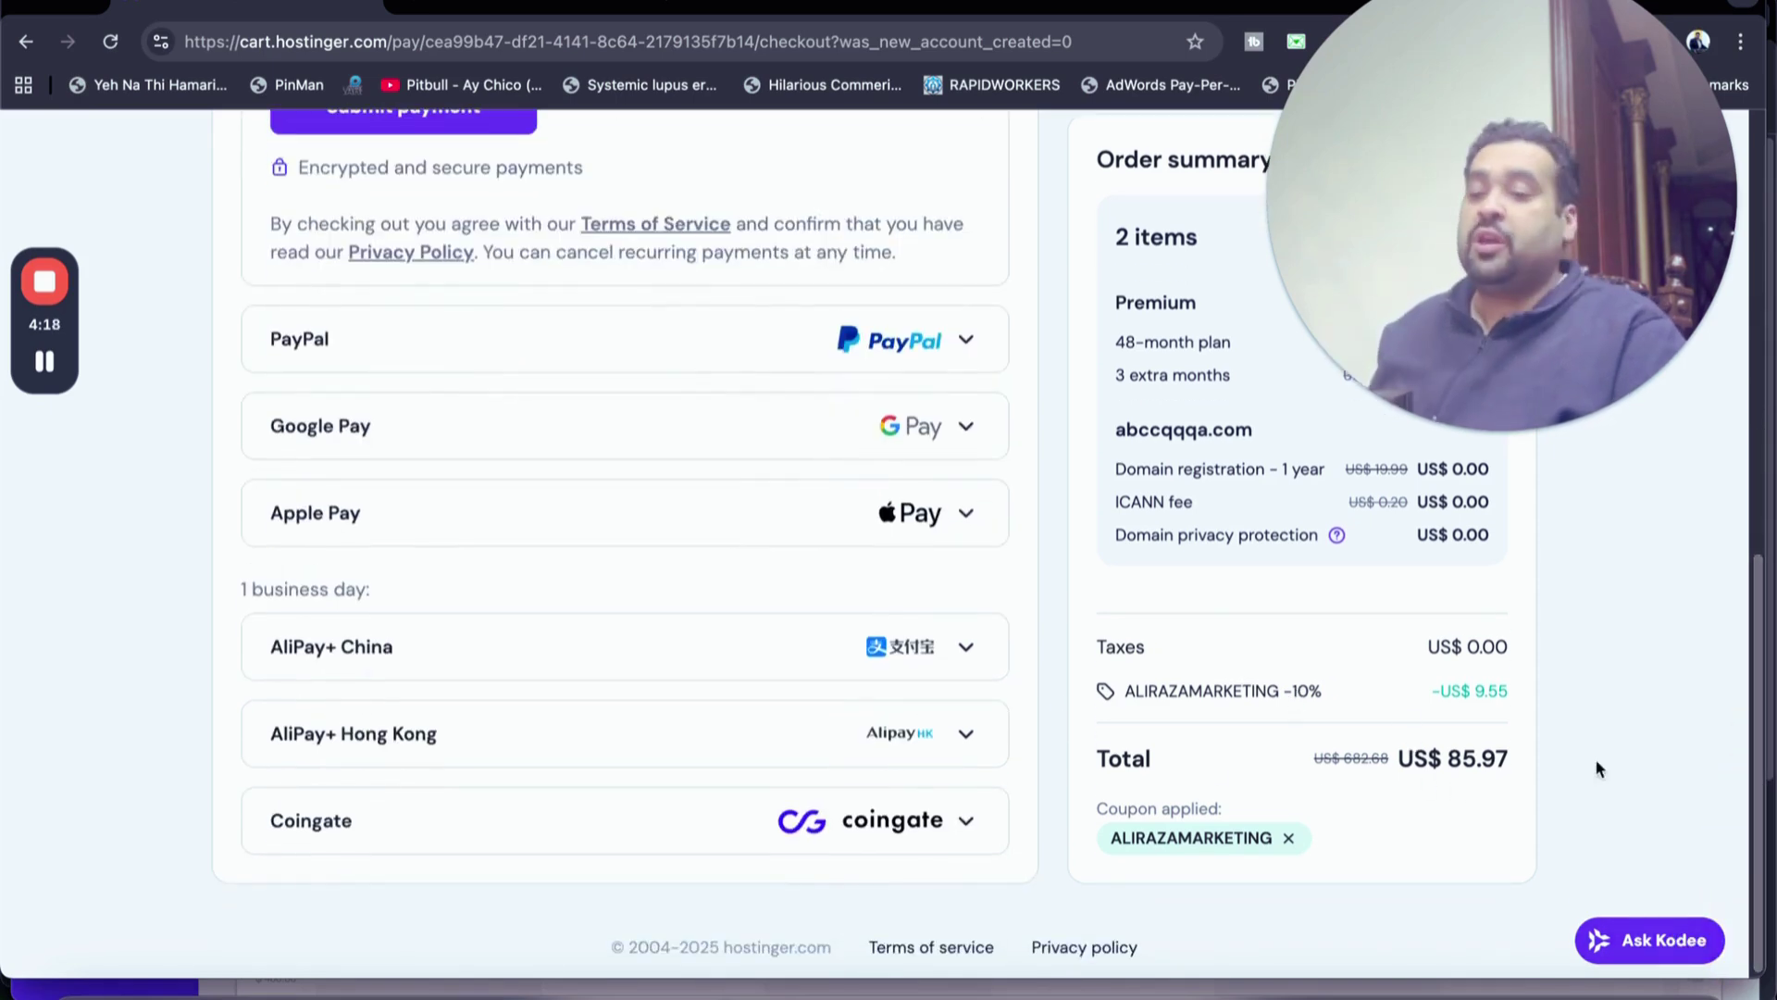
drag(1756, 683, 1756, 584)
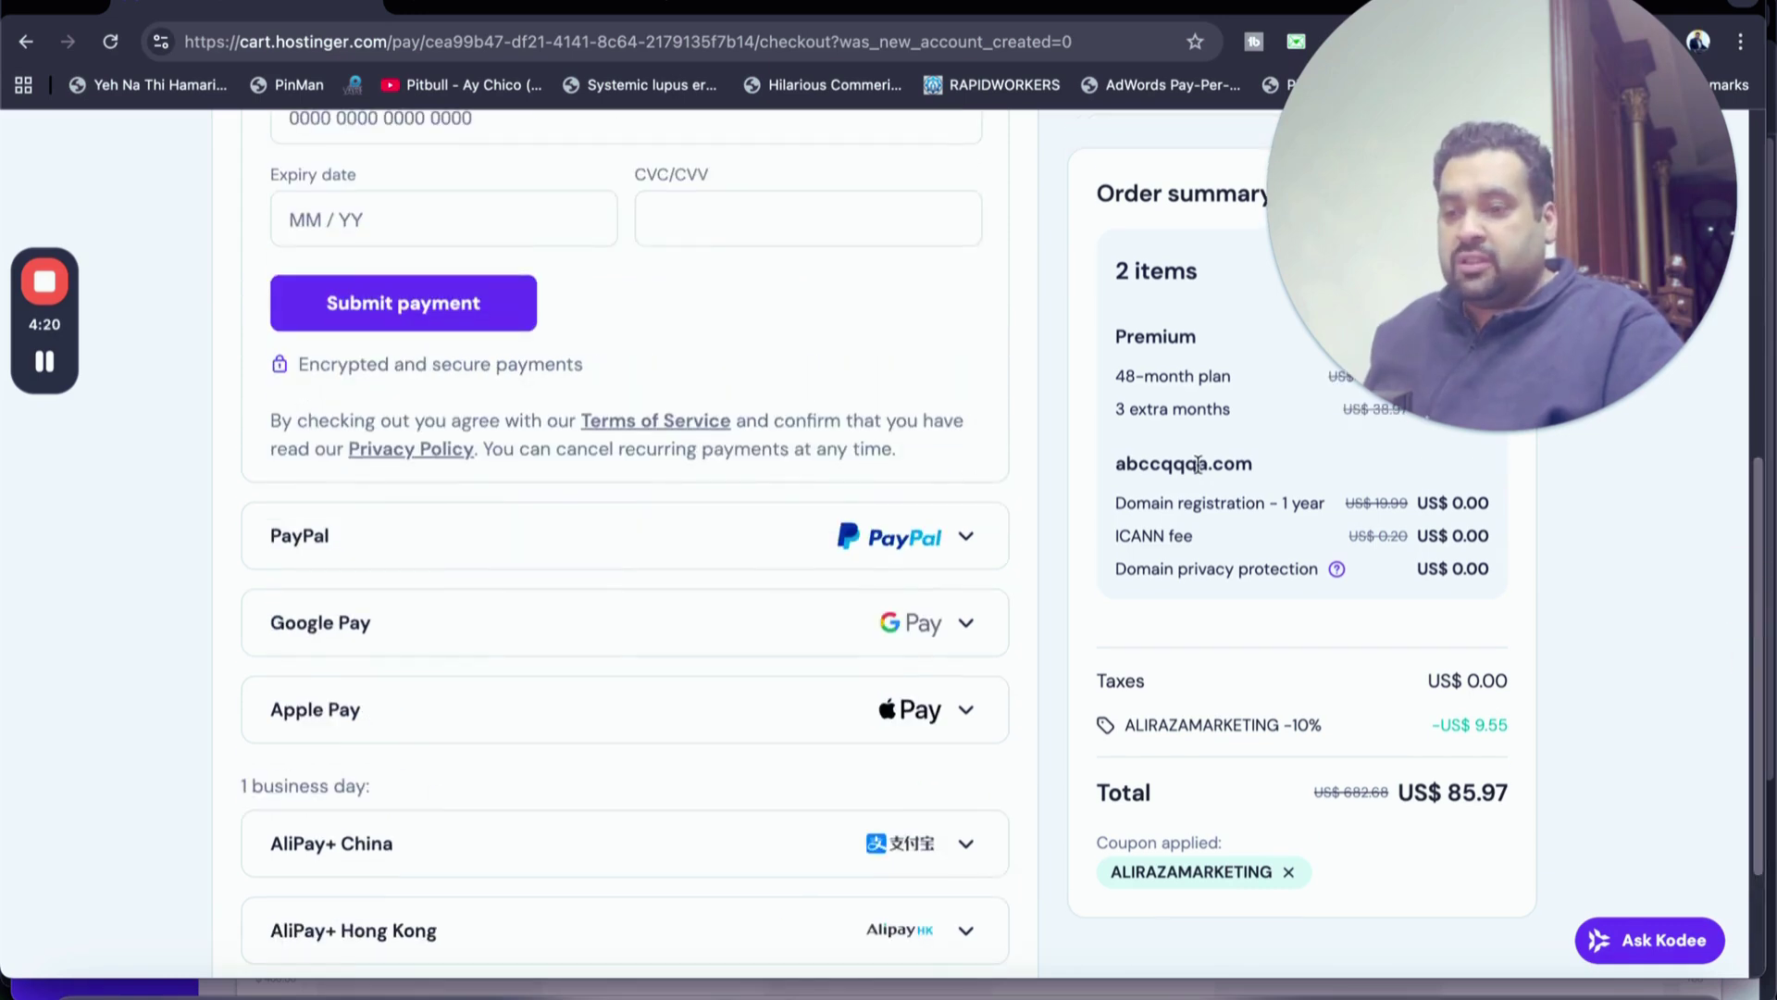
Review the card, PayPal, Google Pay, Apple Pay, AliPay and Coingate payment options.
drag(1415, 255, 779, 254)
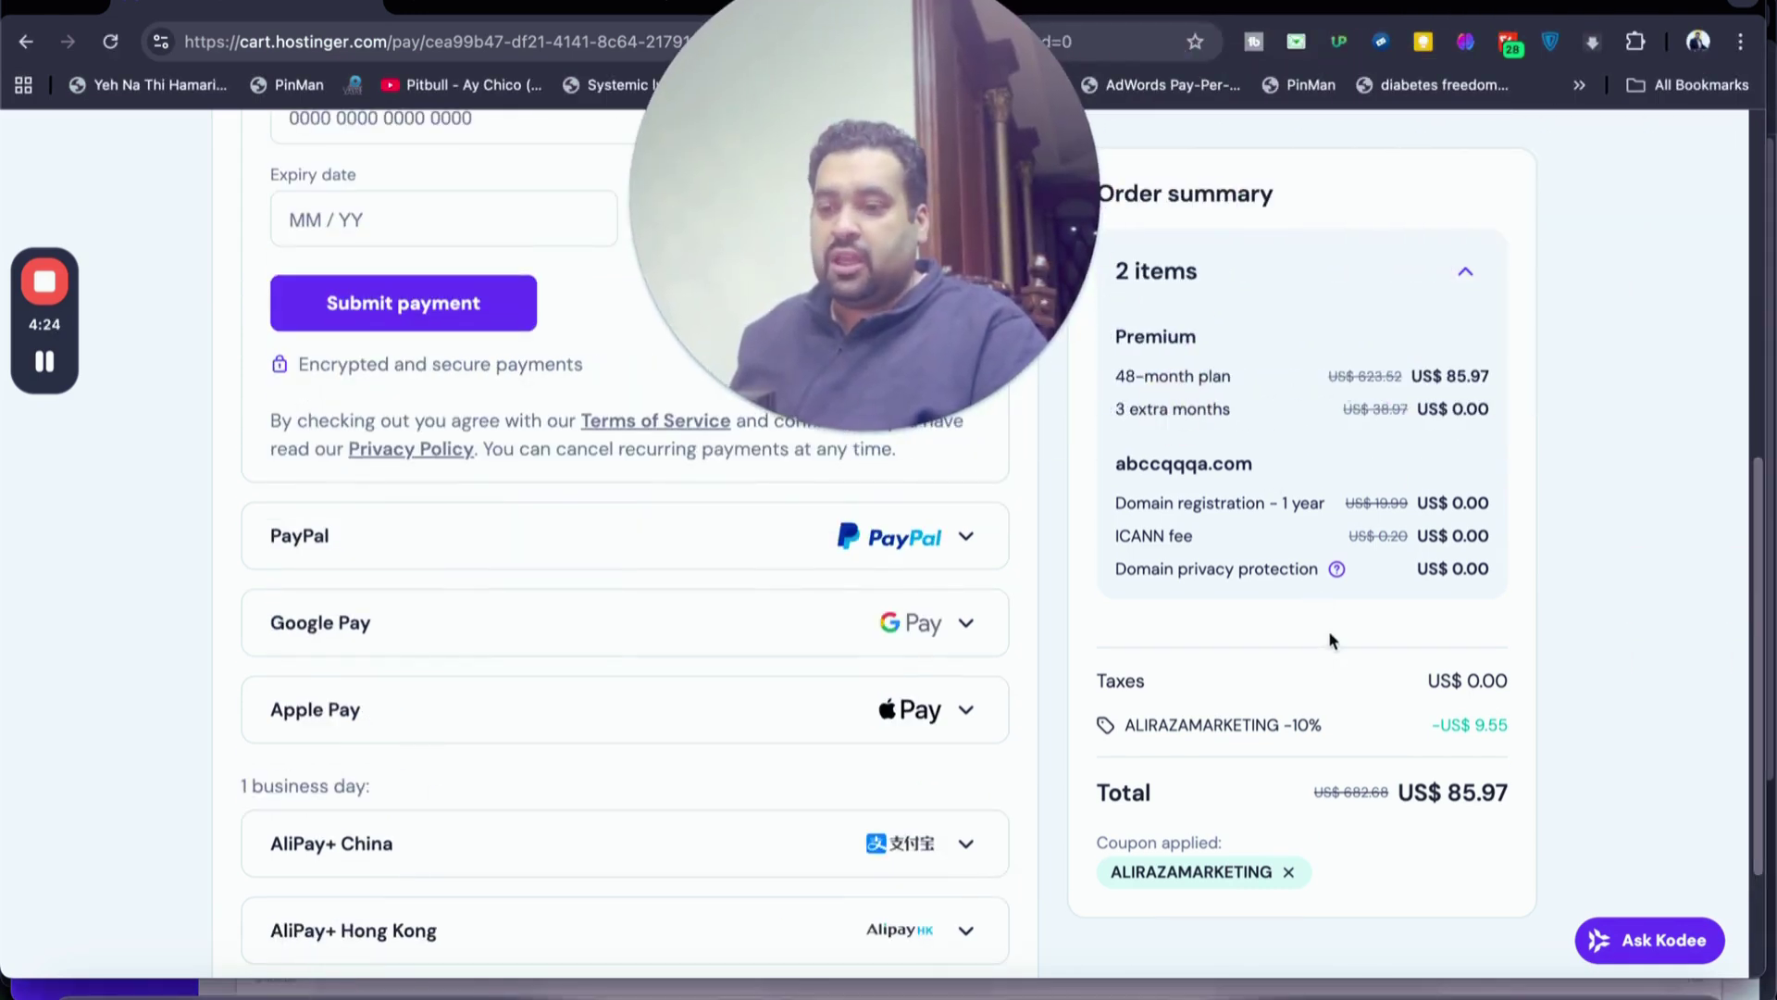
drag(901, 223, 1523, 224)
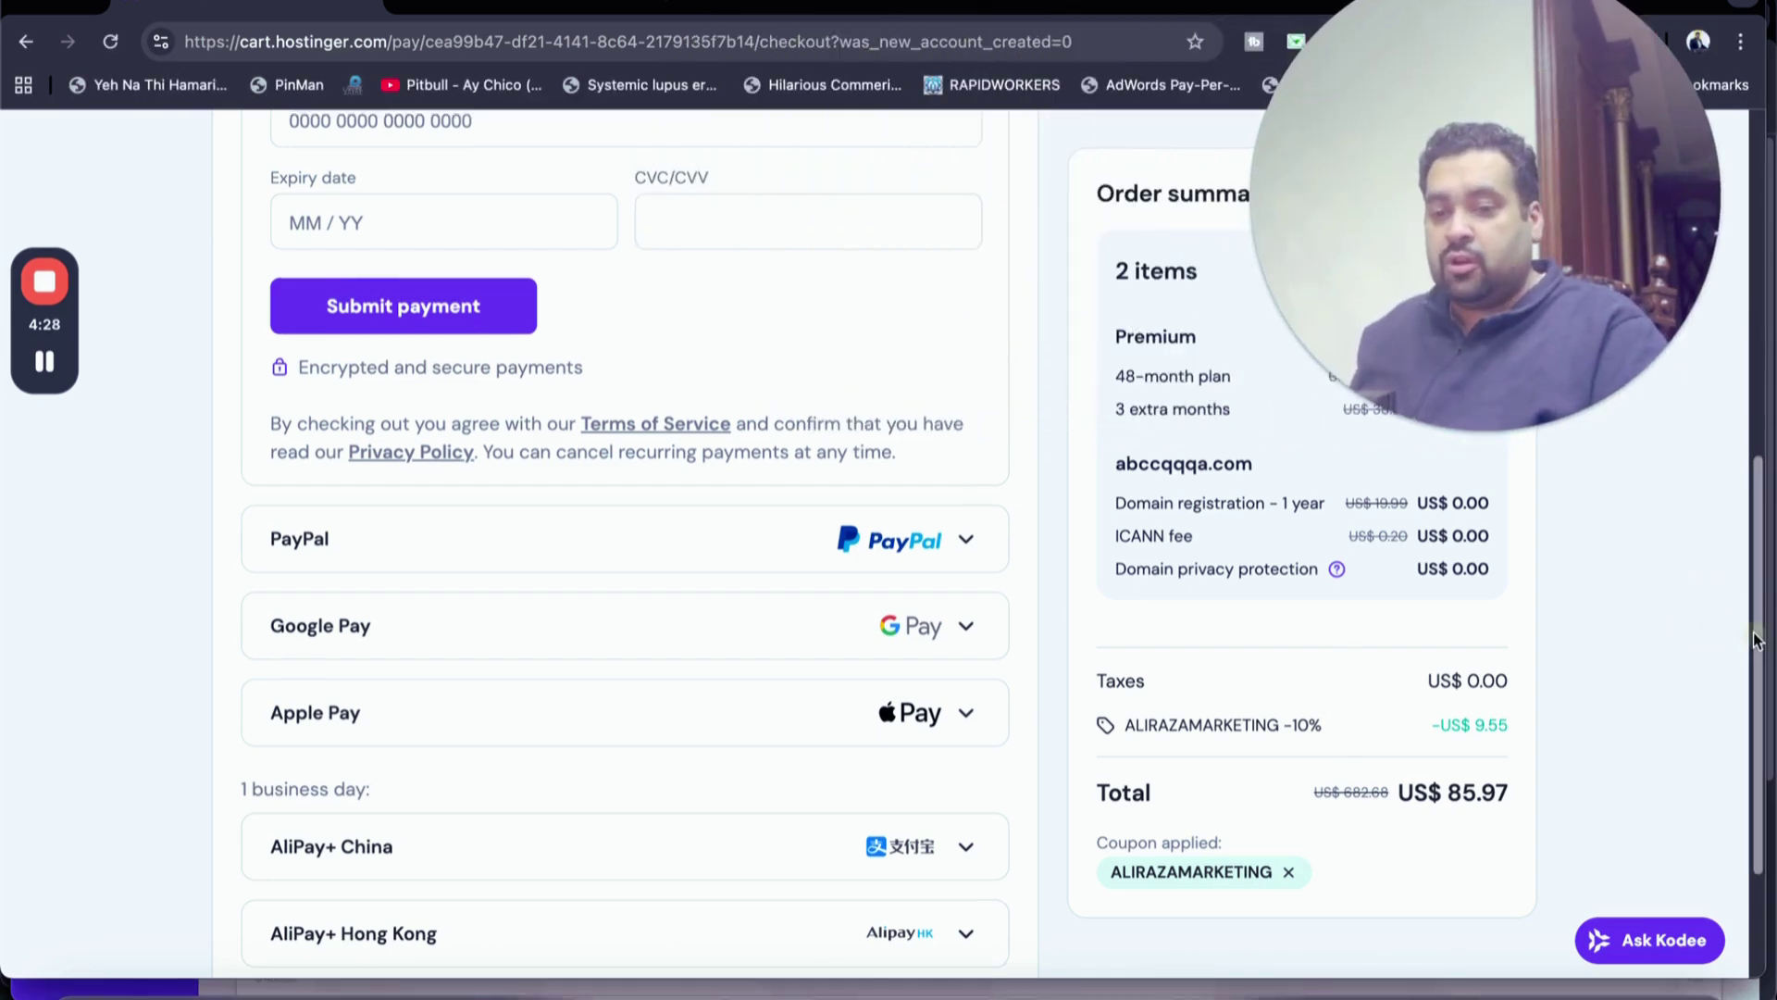
drag(1759, 634, 1730, 369)
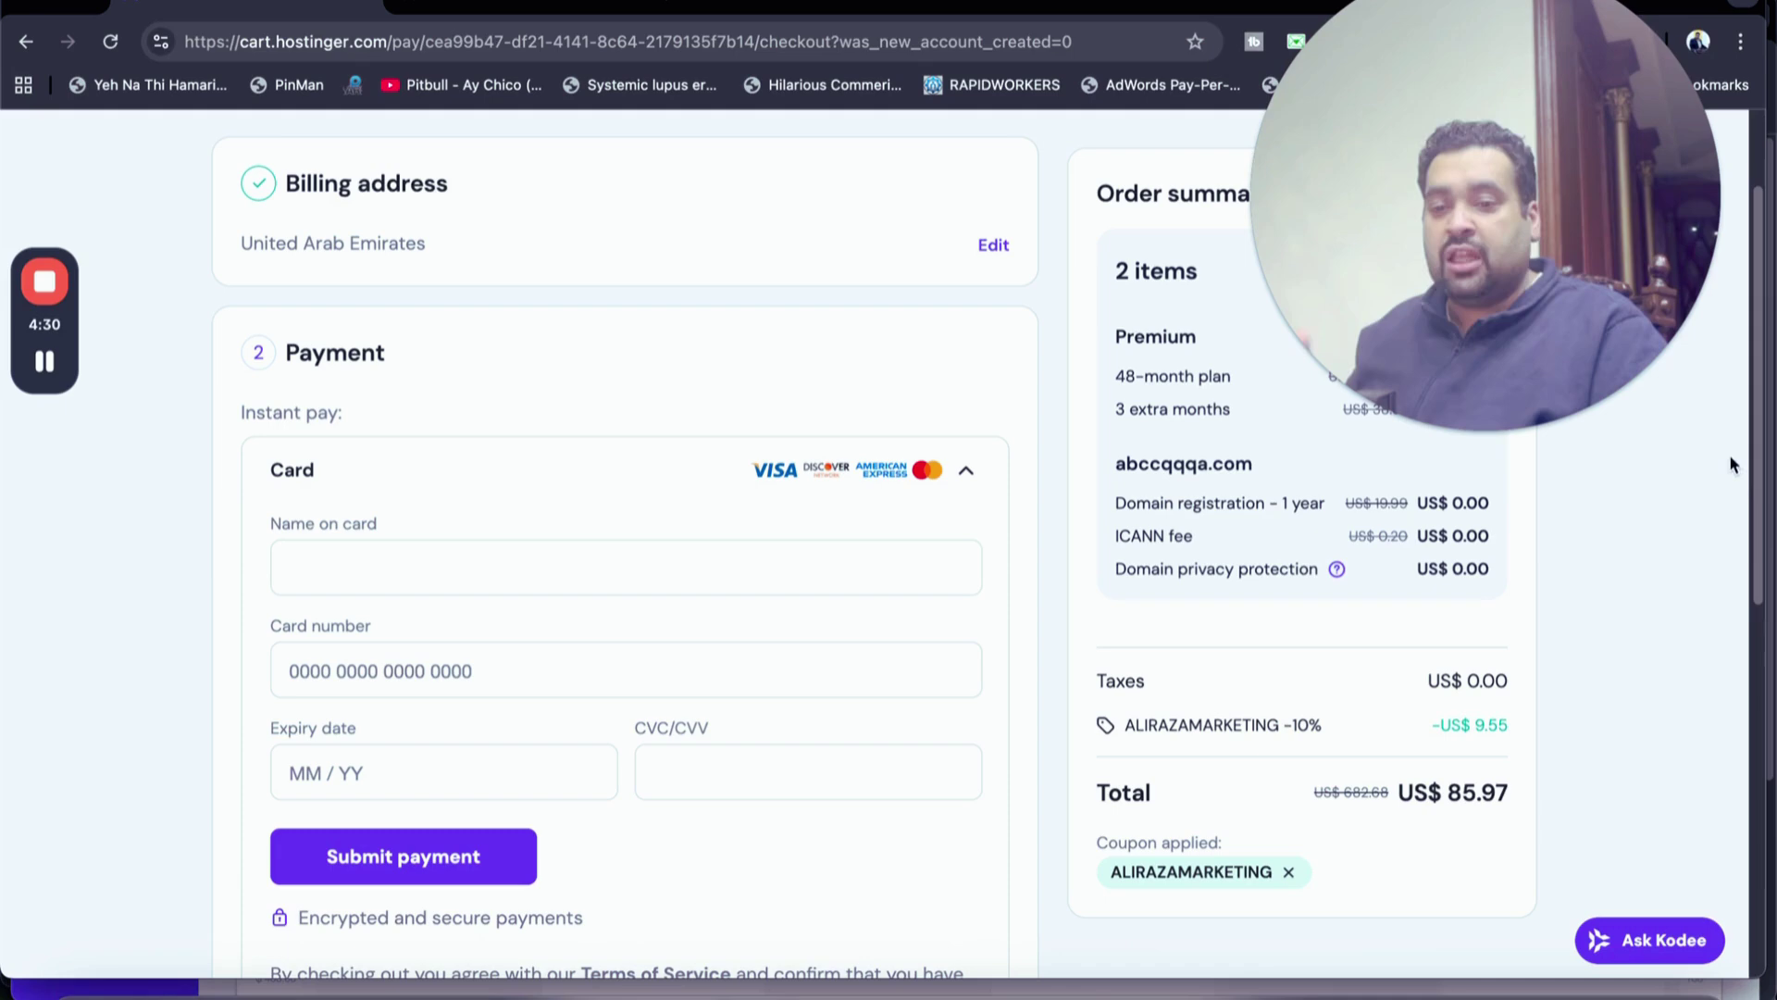
drag(1750, 495, 1759, 409)
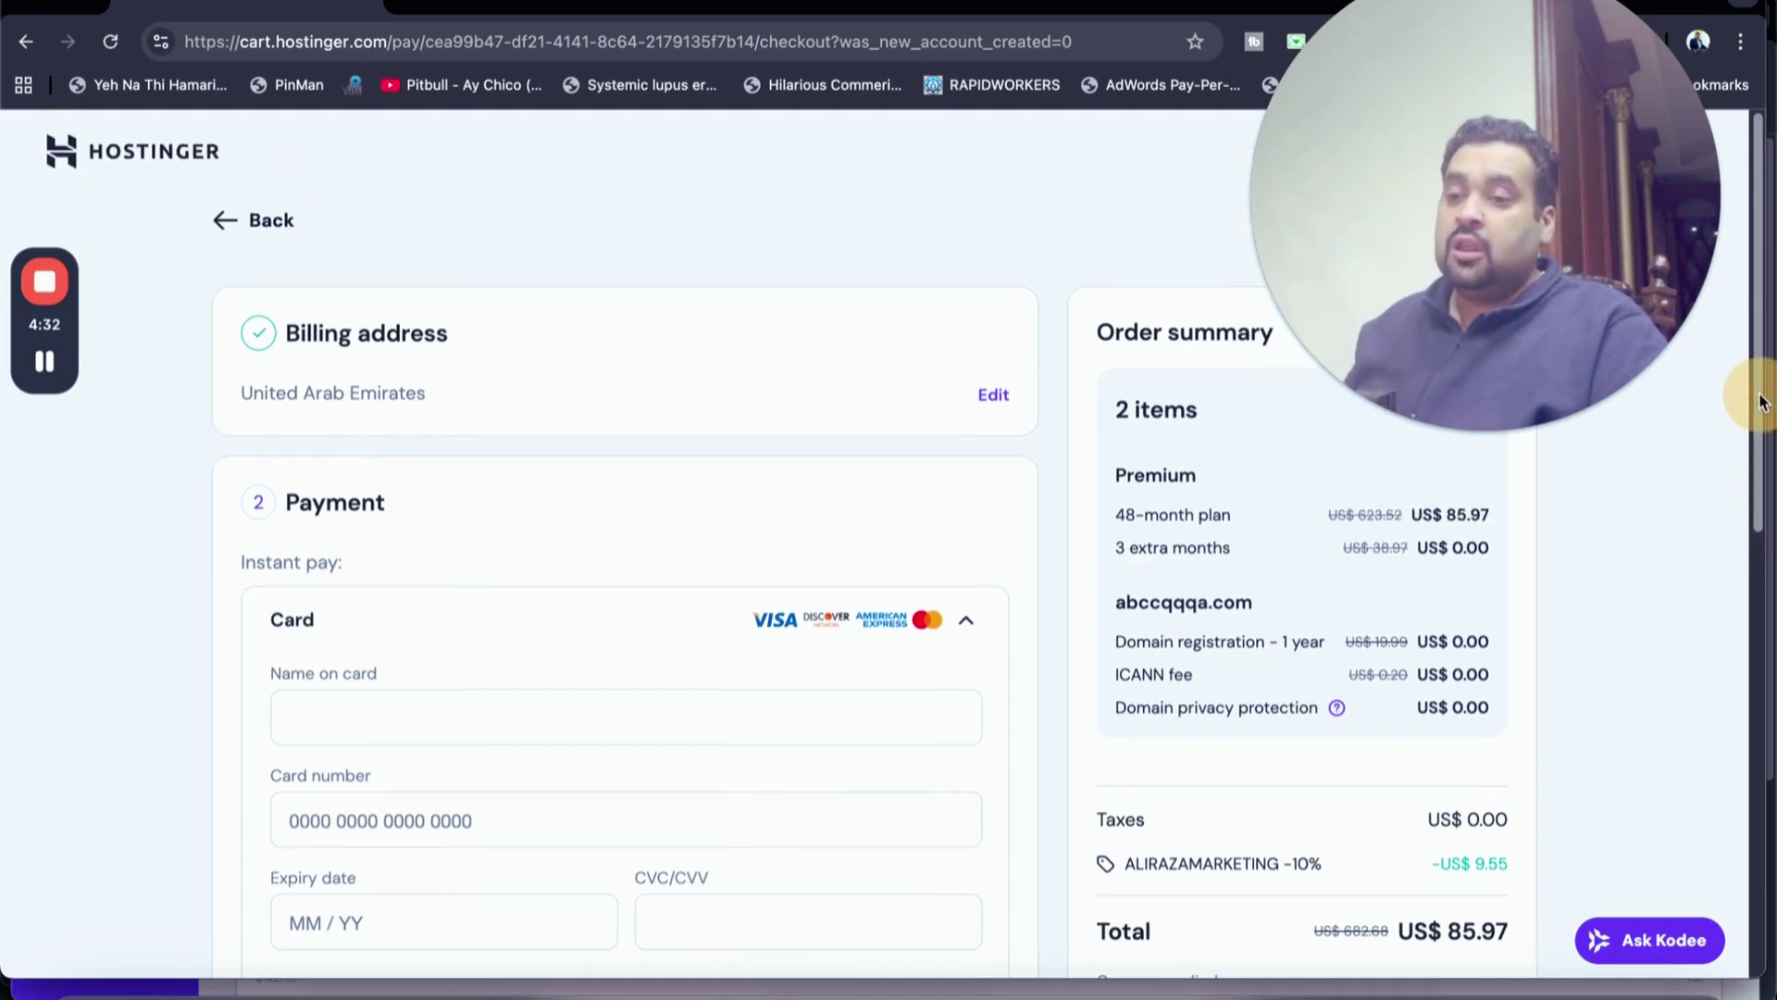